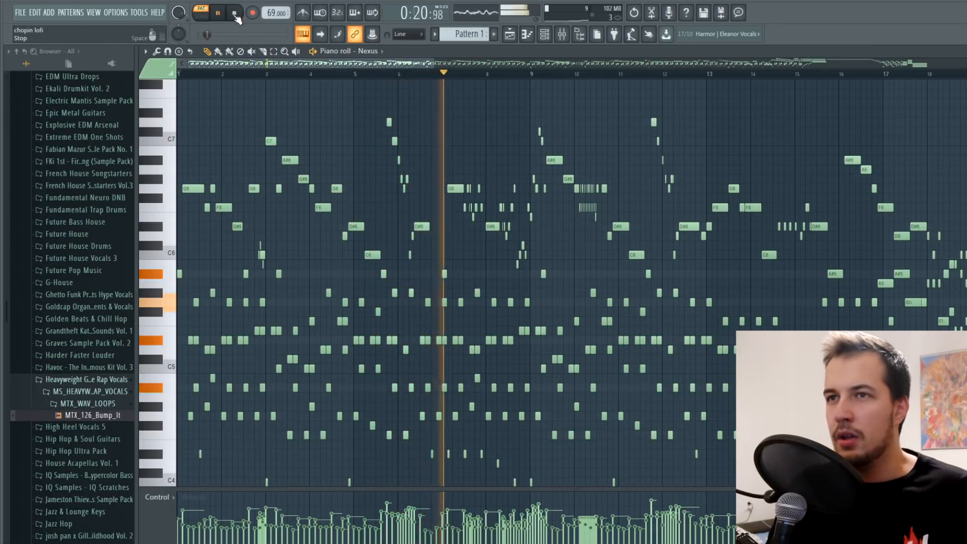
Stop playback and close the SuperVHS and mixer windows.
{"action": "left_click", "coordinate": [235, 13]}
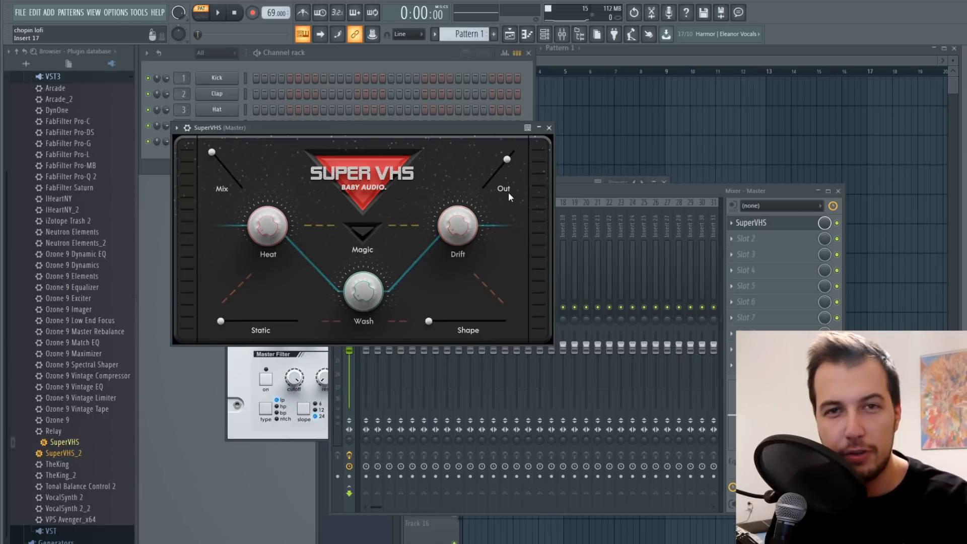
{"action": "left_click", "coordinate": [550, 129]}
{"action": "left_click", "coordinate": [664, 182]}
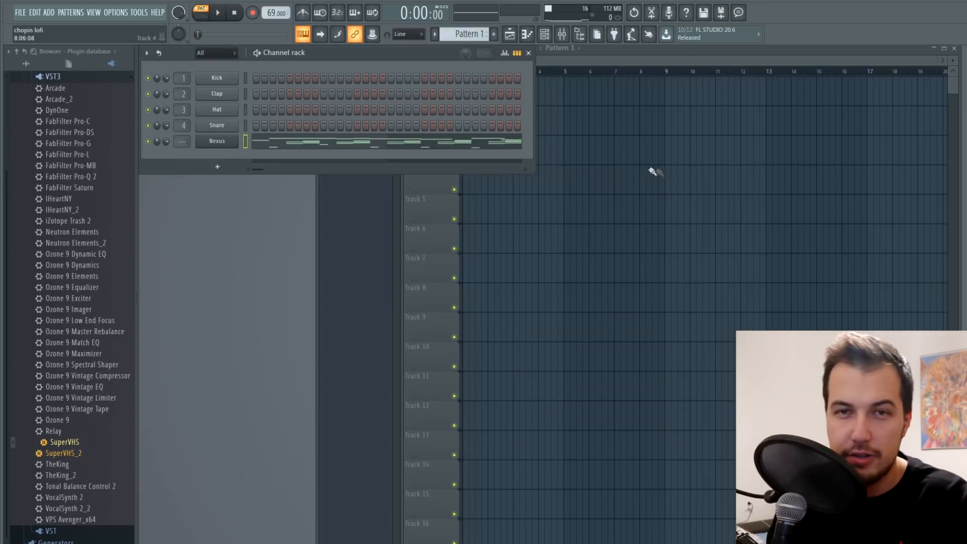
{"action": "left_click", "coordinate": [375, 141]}
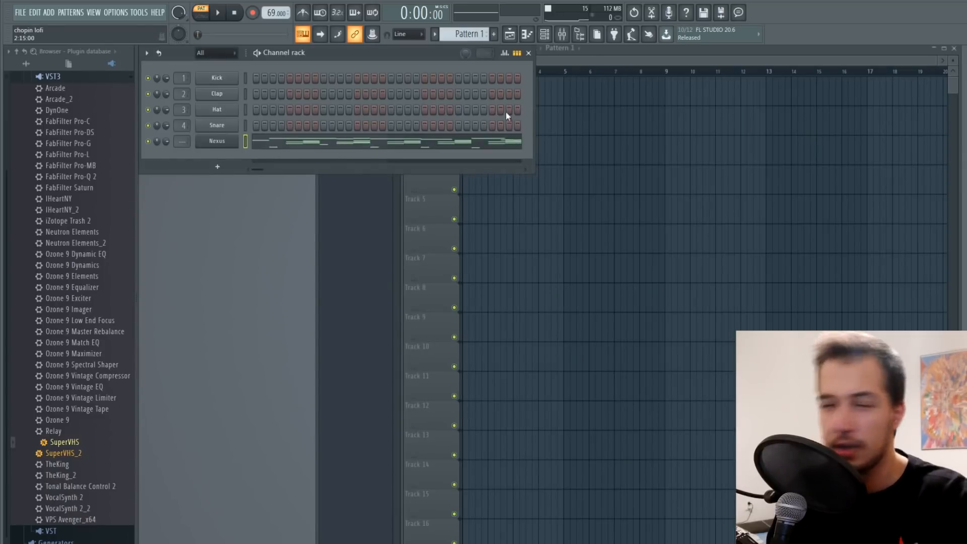
Switch to the empty Pattern 2 and add a FLEX channel with the Essential Pianos preset Bosendorfer lite.
{"action": "key", "text": "KP_Add"}
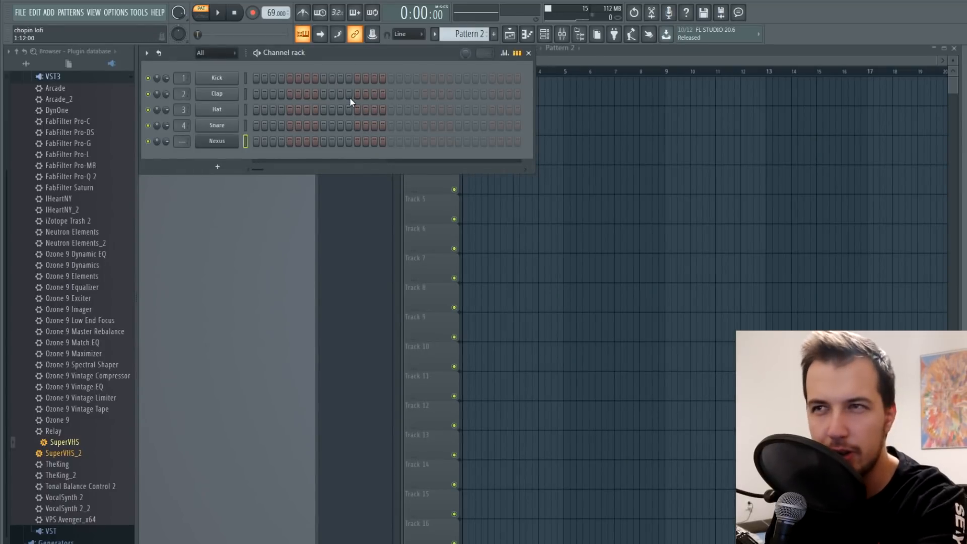
{"action": "left_click", "coordinate": [50, 13]}
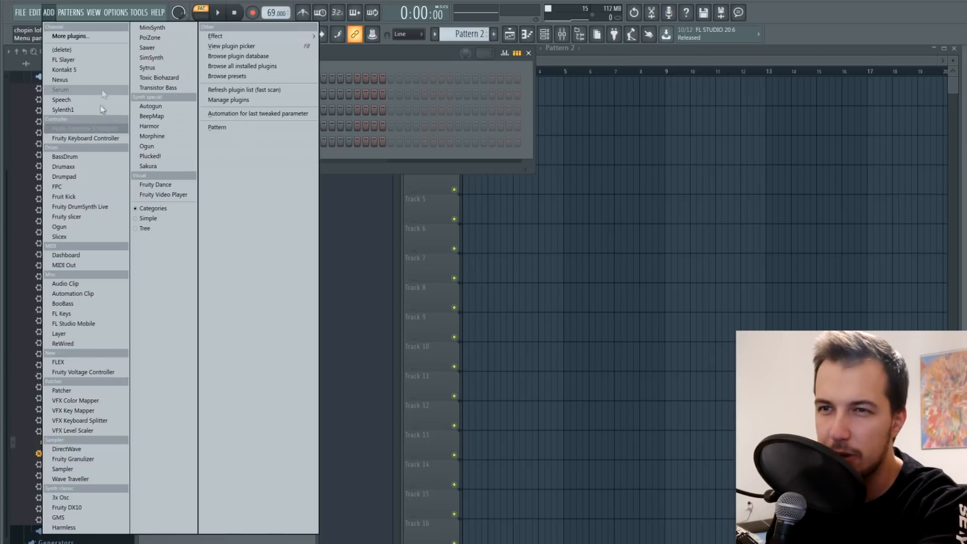
{"action": "left_click", "coordinate": [58, 362]}
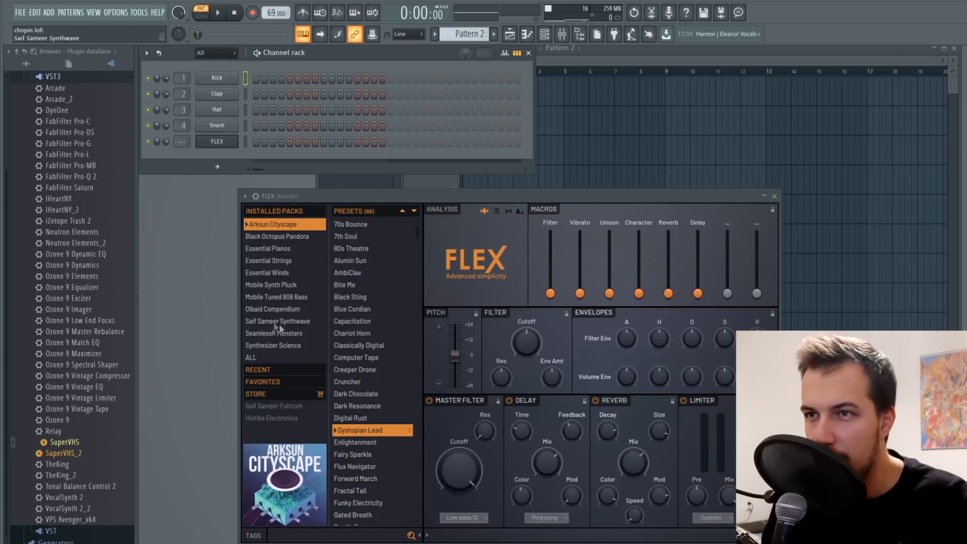
{"action": "left_click", "coordinate": [291, 249]}
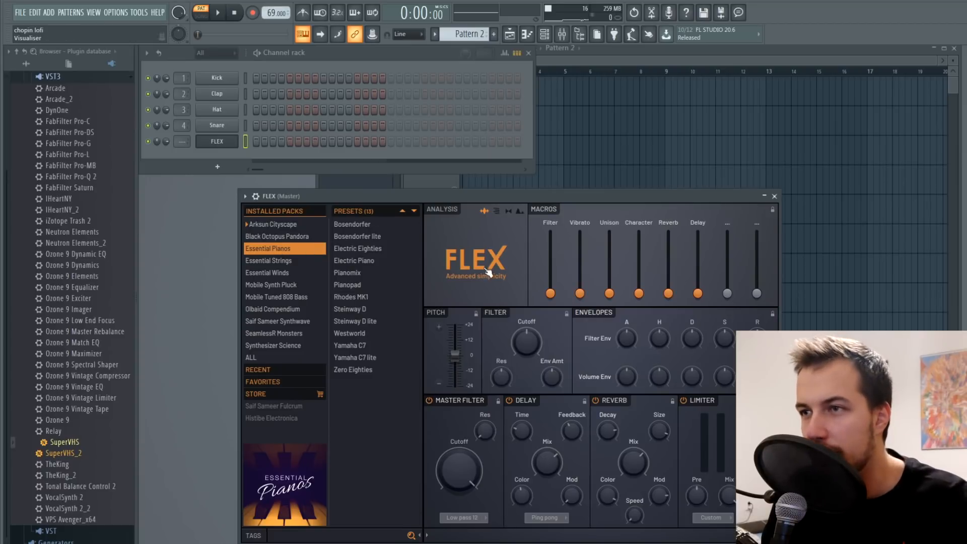
{"action": "left_click", "coordinate": [400, 238]}
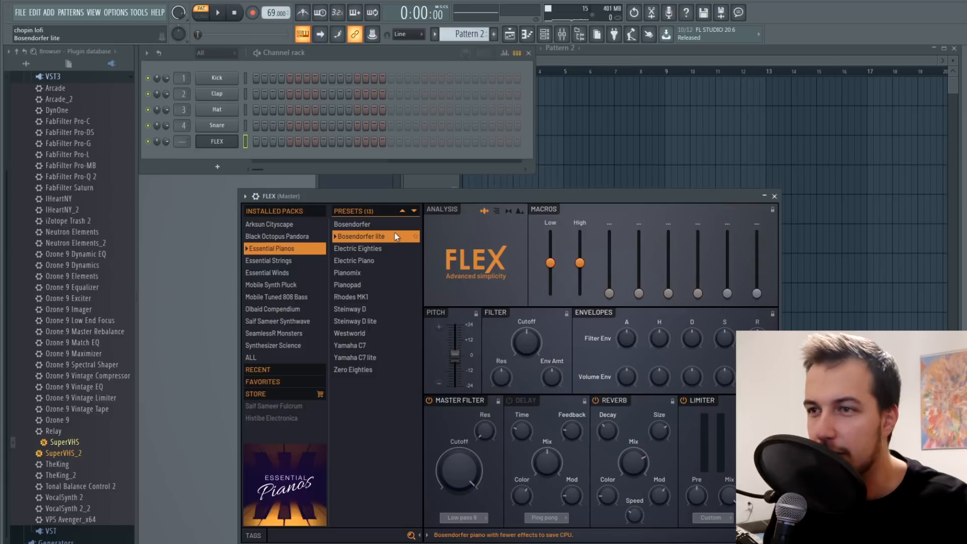
Audition the FLEX piano on its piano roll keys and import the MIDI piece into Pattern 2.
{"action": "right_click", "coordinate": [217, 141]}
{"action": "left_click", "coordinate": [262, 142]}
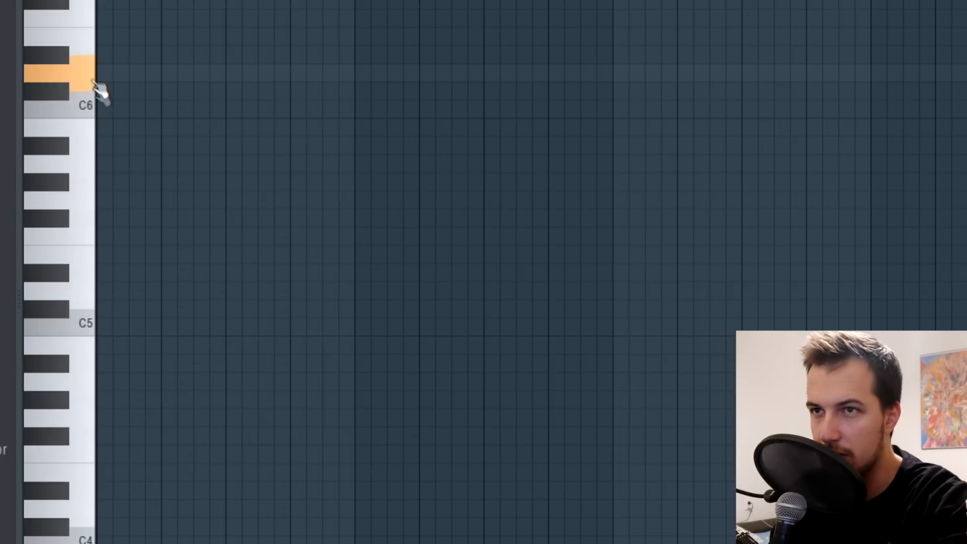
{"action": "left_click_drag", "start_coordinate": [96, 89], "coordinate": [88, 277]}
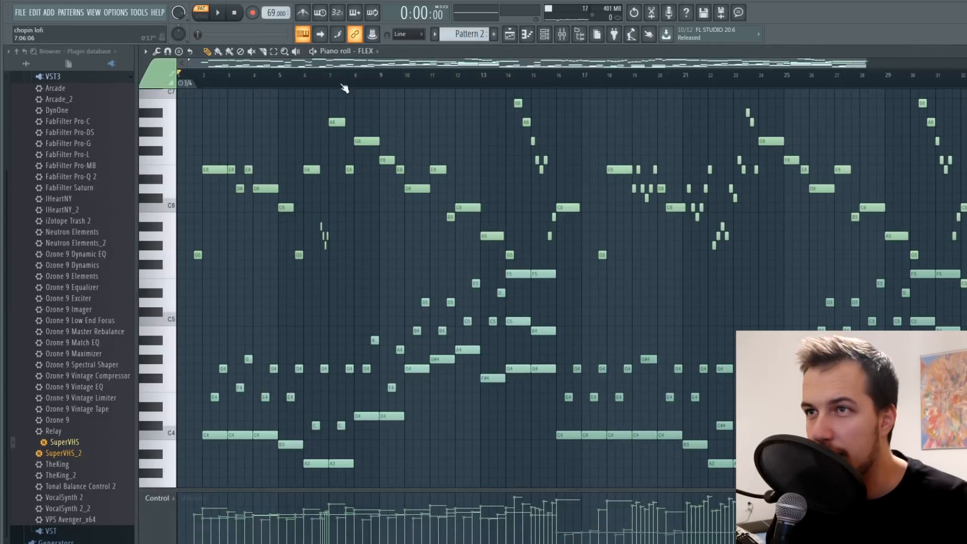
Set the action of the 3/4 marker at the start of the piano roll to None.
{"action": "scroll", "coordinate": [344, 77], "scroll_direction": "down", "scroll_amount": 1}
{"action": "scroll", "coordinate": [535, 220], "scroll_direction": "up", "scroll_amount": 3}
{"action": "scroll", "coordinate": [483, 398], "scroll_direction": "down", "scroll_amount": 1}
{"action": "scroll", "coordinate": [483, 398], "scroll_direction": "down", "scroll_amount": 5}
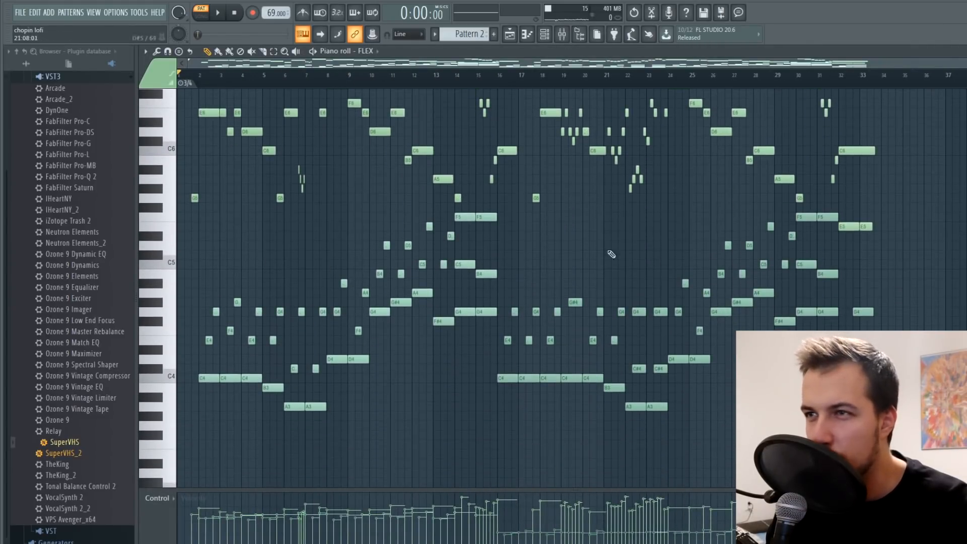
{"action": "scroll", "coordinate": [625, 227], "scroll_direction": "up", "scroll_amount": 1}
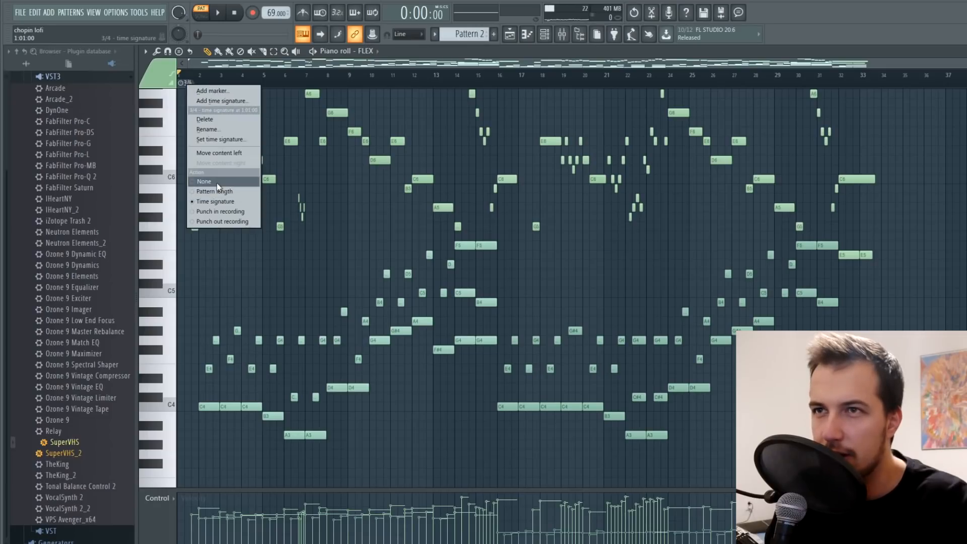
{"action": "left_click", "coordinate": [216, 183]}
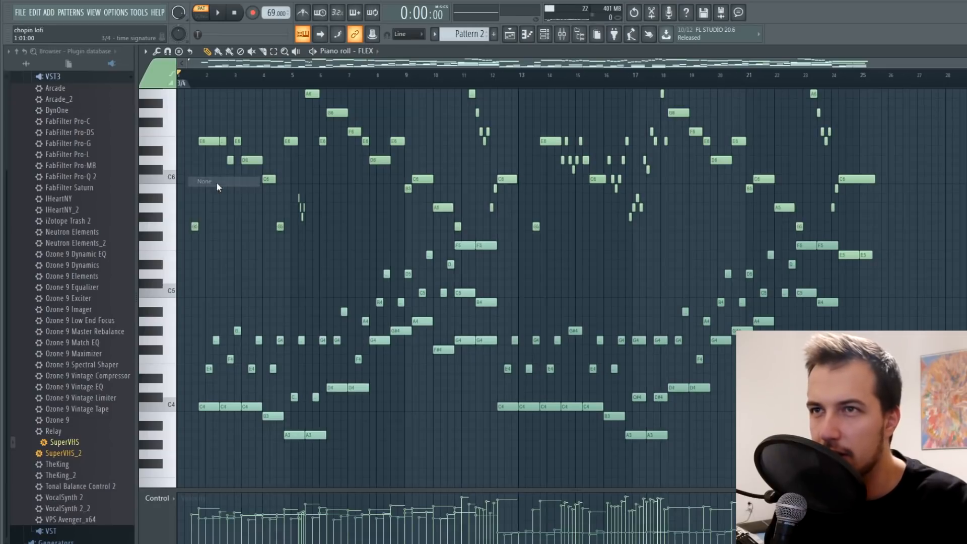
{"action": "right_click", "coordinate": [183, 83]}
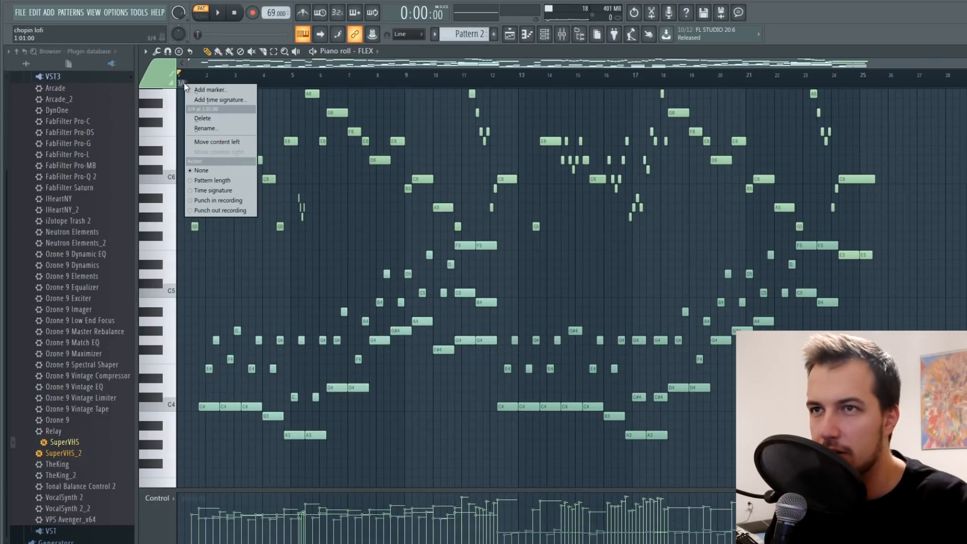
{"action": "left_click", "coordinate": [216, 173]}
Set the project tempo to 140 BPM.
{"action": "scroll", "coordinate": [241, 255], "scroll_direction": "up", "scroll_amount": 3}
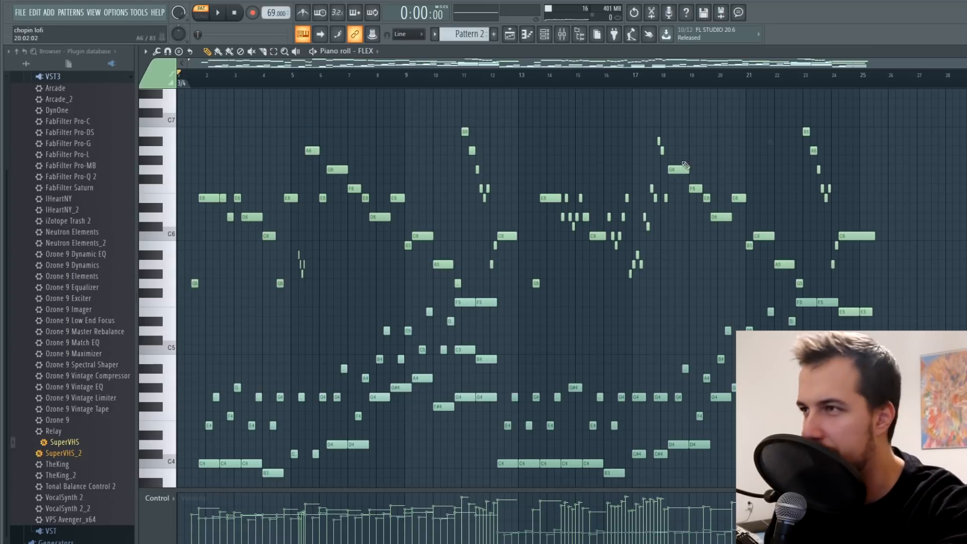
{"action": "left_click_drag", "start_coordinate": [276, 12], "coordinate": [276, 5]}
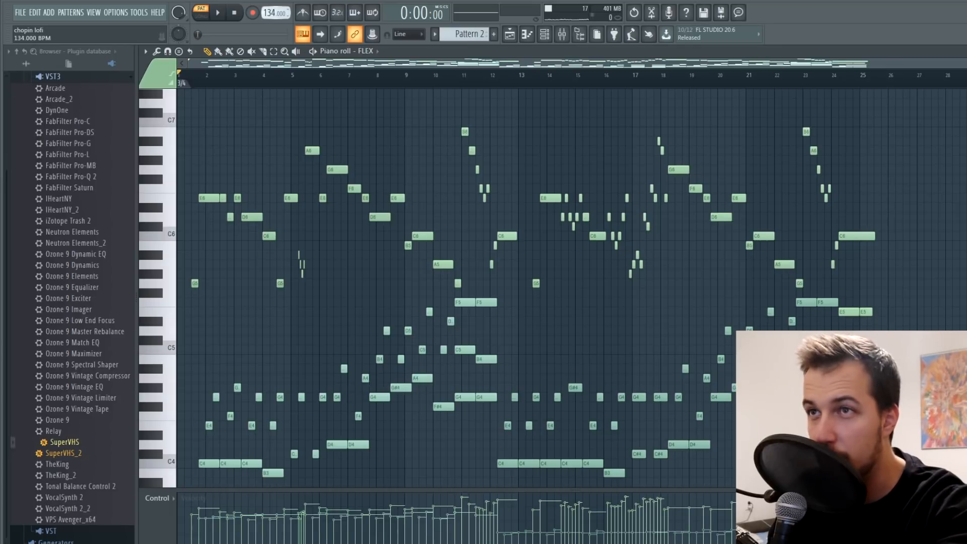
{"action": "left_click_drag", "start_coordinate": [276, 5], "coordinate": [276, 2]}
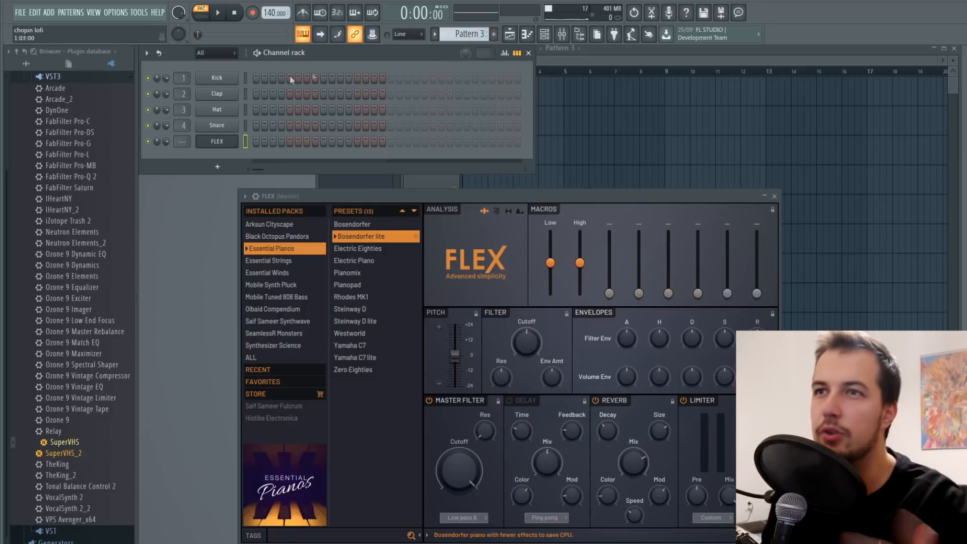
In Pattern 3, place a kick on step 1 and a snare on step 9, and play the beat.
{"action": "left_click", "coordinate": [255, 77]}
{"action": "left_click", "coordinate": [323, 125]}
{"action": "left_click", "coordinate": [218, 13]}
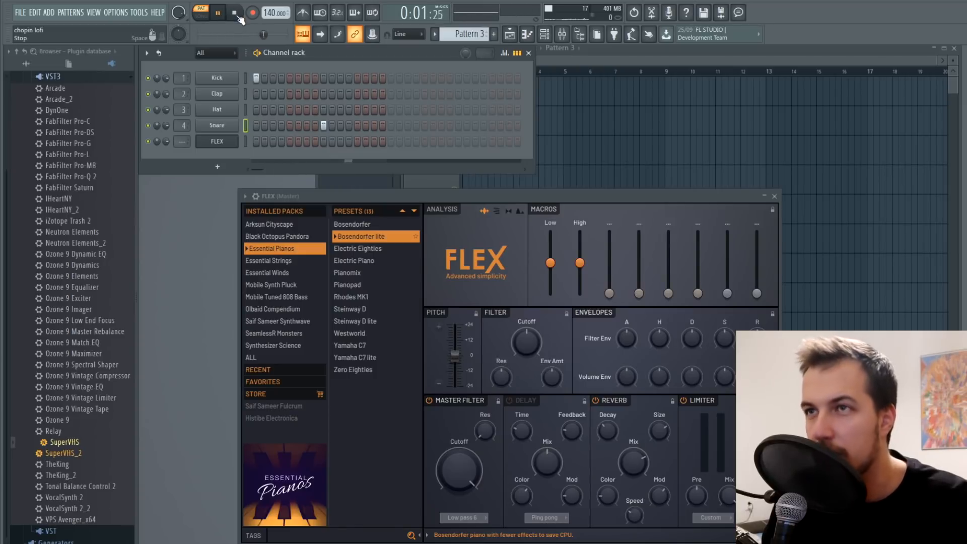
{"action": "left_click", "coordinate": [234, 12]}
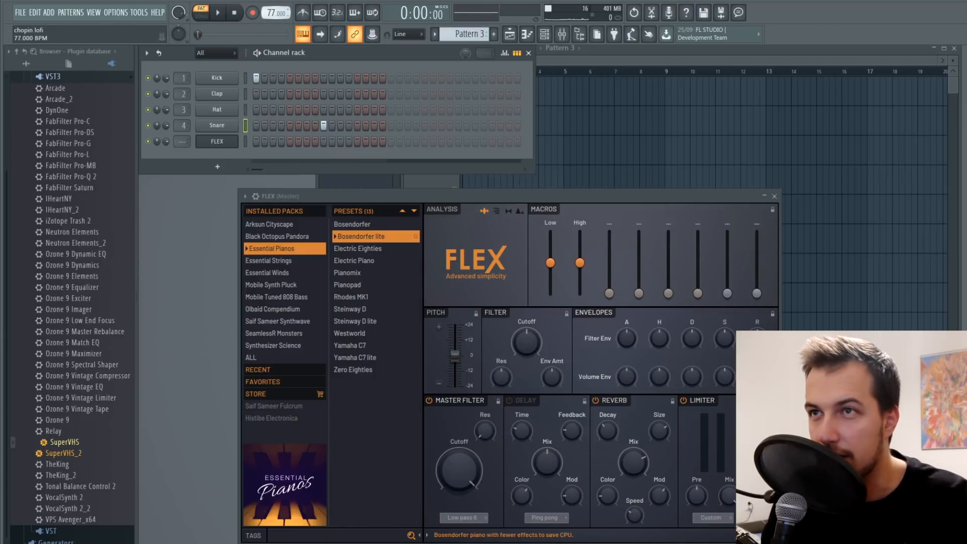
Try the beat at 70 BPM with the snare on step 5, and restore 140 BPM with the snare on step 9.
{"action": "left_click_drag", "start_coordinate": [272, 13], "coordinate": [272, 10]}
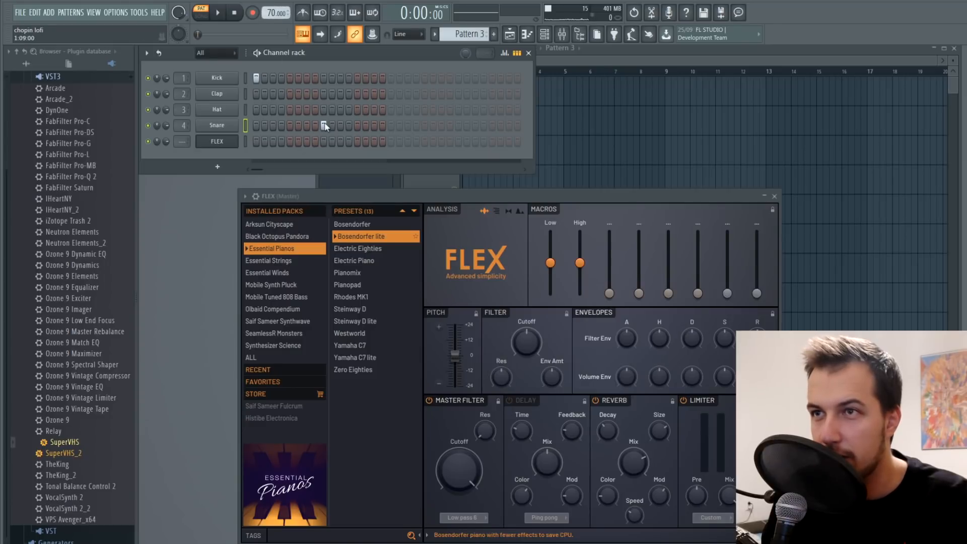
{"action": "left_click", "coordinate": [289, 126]}
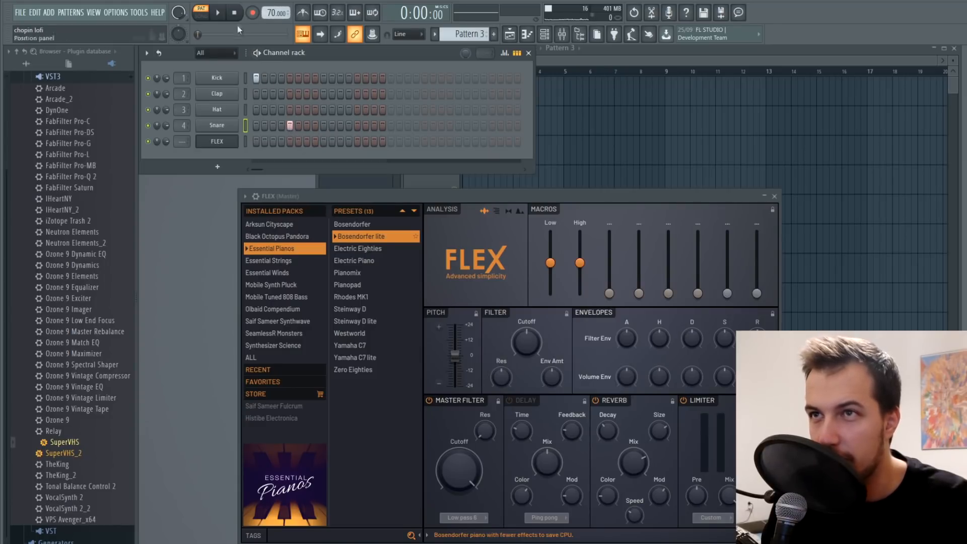
{"action": "key", "text": "space"}
{"action": "left_click", "coordinate": [235, 14]}
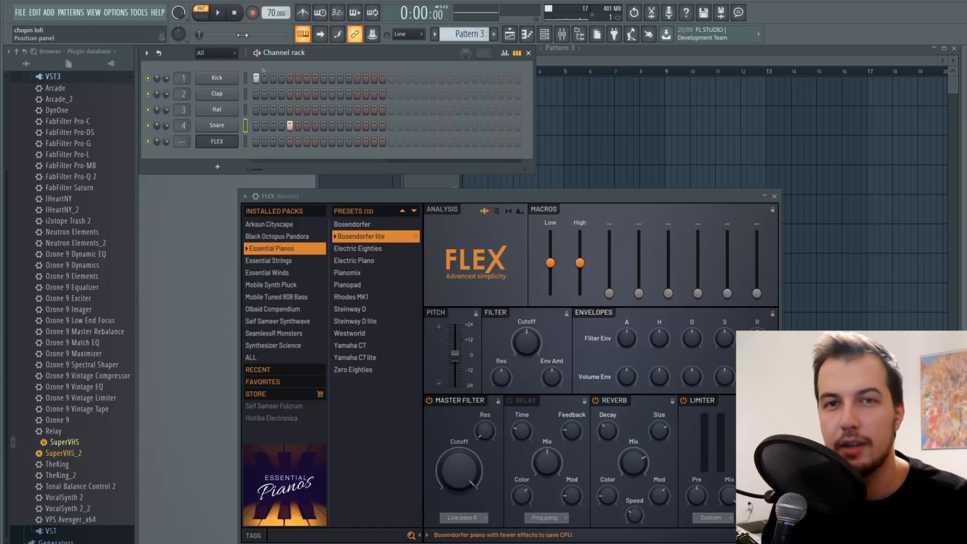
{"action": "left_click", "coordinate": [322, 126]}
{"action": "left_click_drag", "start_coordinate": [274, 9], "coordinate": [275, 0]}
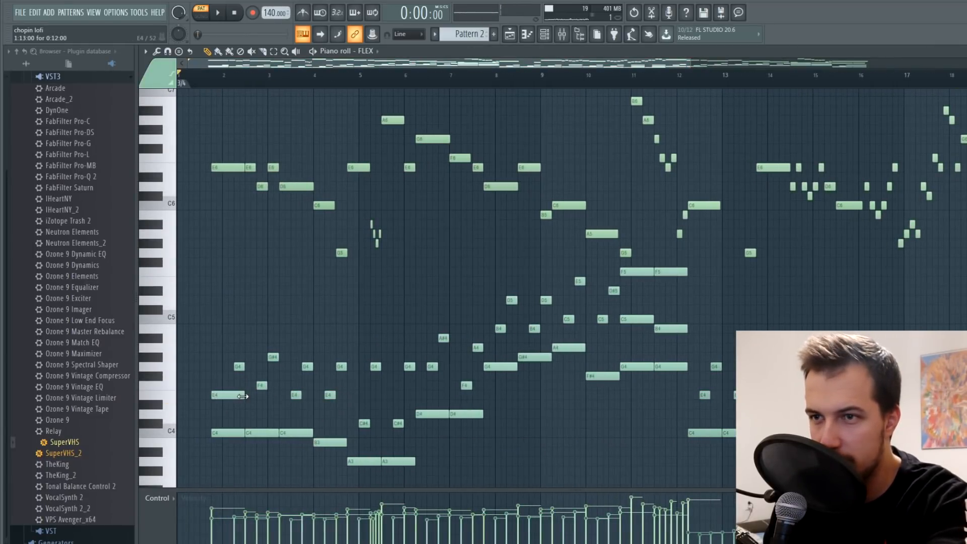
Lengthen the G4 note in Pattern 2 to complete the block chord over the first C4 bass note, and play it back.
{"action": "mouse_move", "coordinate": [242, 368]}
{"action": "left_mouse_down"}
{"action": "mouse_move", "coordinate": [219, 368]}
{"action": "mouse_move", "coordinate": [243, 368]}
{"action": "left_mouse_up"}
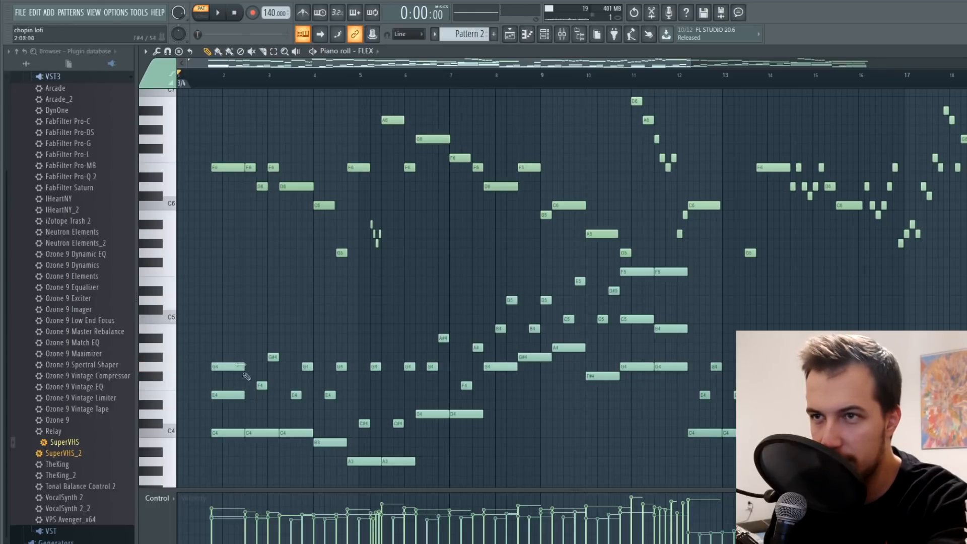
{"action": "key", "text": "space"}
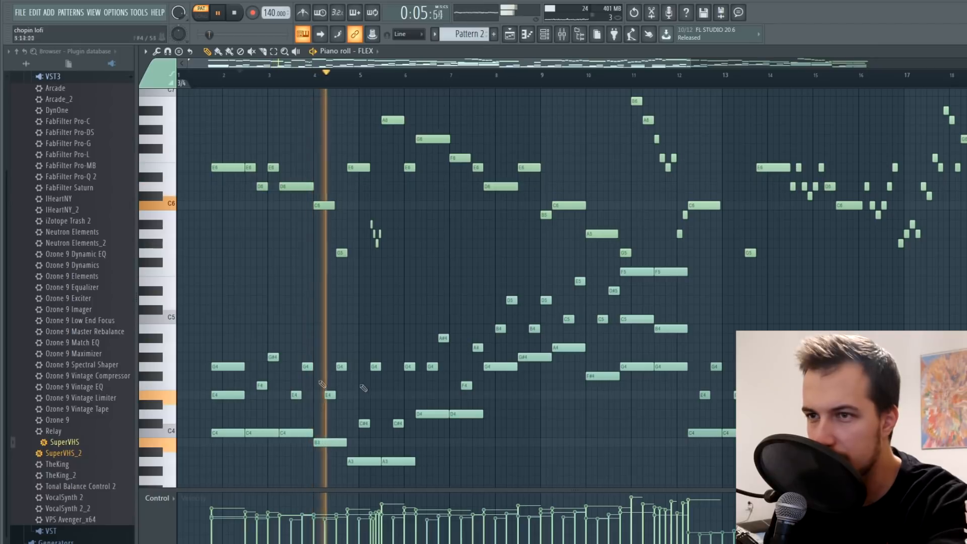
{"action": "key", "text": "space"}
Shift and stretch F4 and G#4 over the second C4 bass note, and E4 and G4 over the third, to form block chords.
{"action": "left_click_drag", "start_coordinate": [271, 386], "coordinate": [256, 385]}
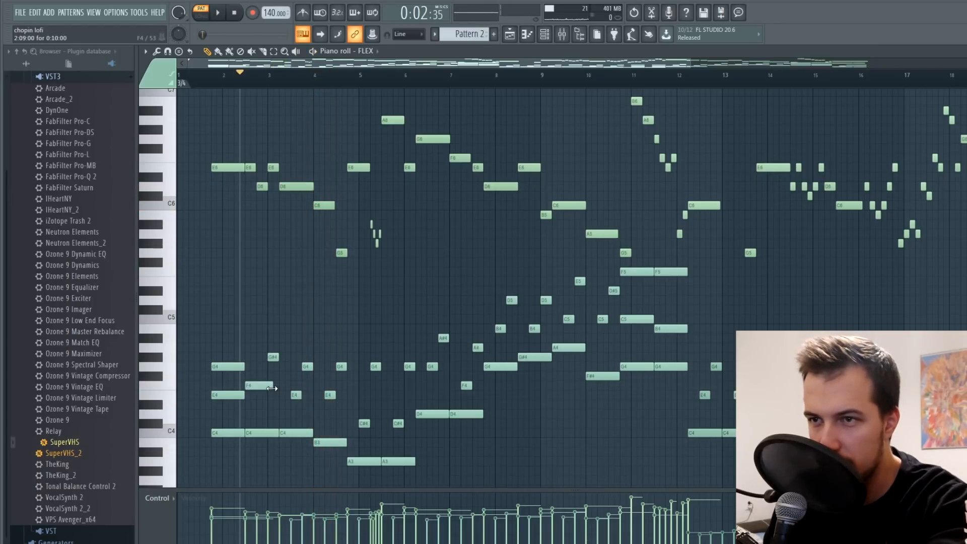
{"action": "left_click_drag", "start_coordinate": [273, 358], "coordinate": [251, 356]}
{"action": "left_click_drag", "start_coordinate": [296, 395], "coordinate": [290, 398]}
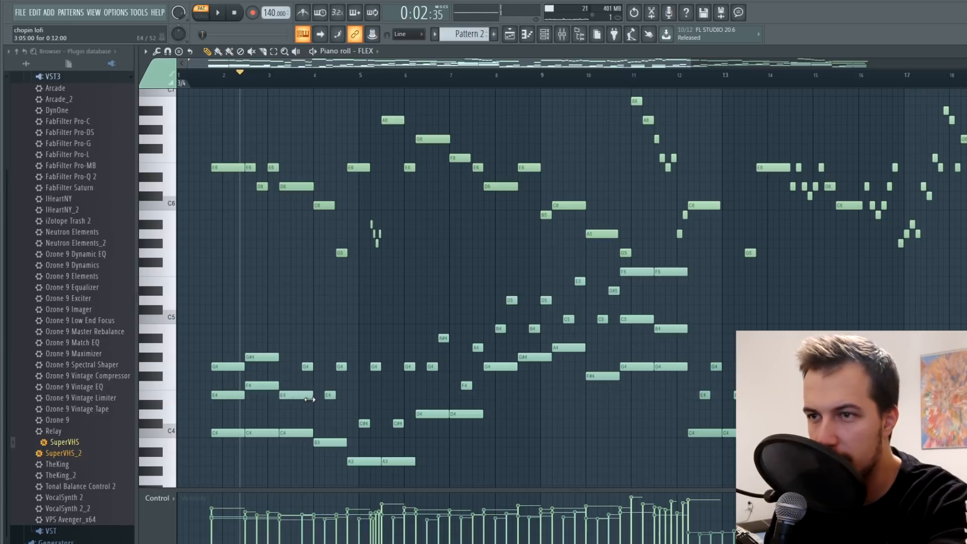
{"action": "mouse_move", "coordinate": [308, 366]}
{"action": "left_mouse_down"}
{"action": "mouse_move", "coordinate": [285, 367]}
{"action": "mouse_move", "coordinate": [313, 368]}
{"action": "left_mouse_up"}
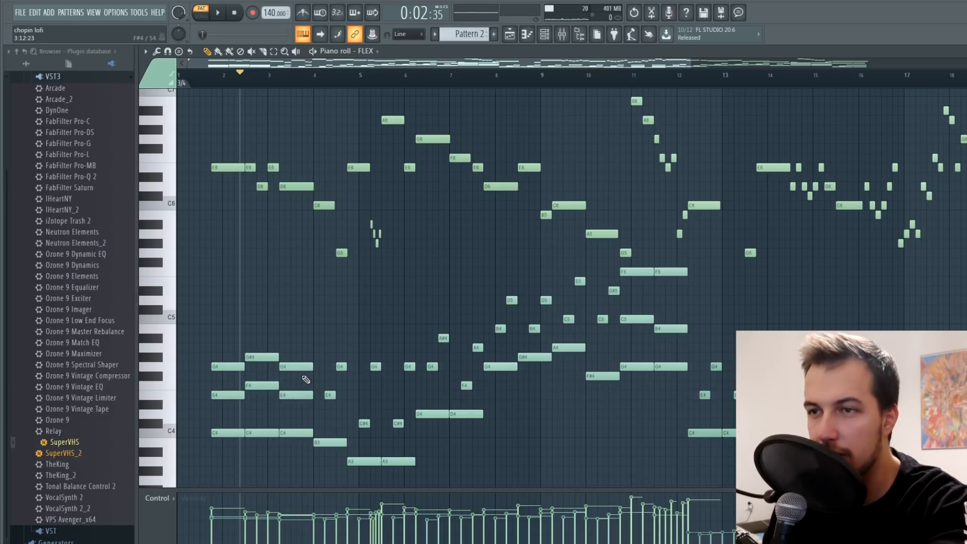
Align and stretch E4 and G4 over the B3 bass note into a block chord, and play the chords back.
{"action": "left_click", "coordinate": [329, 396]}
{"action": "key", "text": "space"}
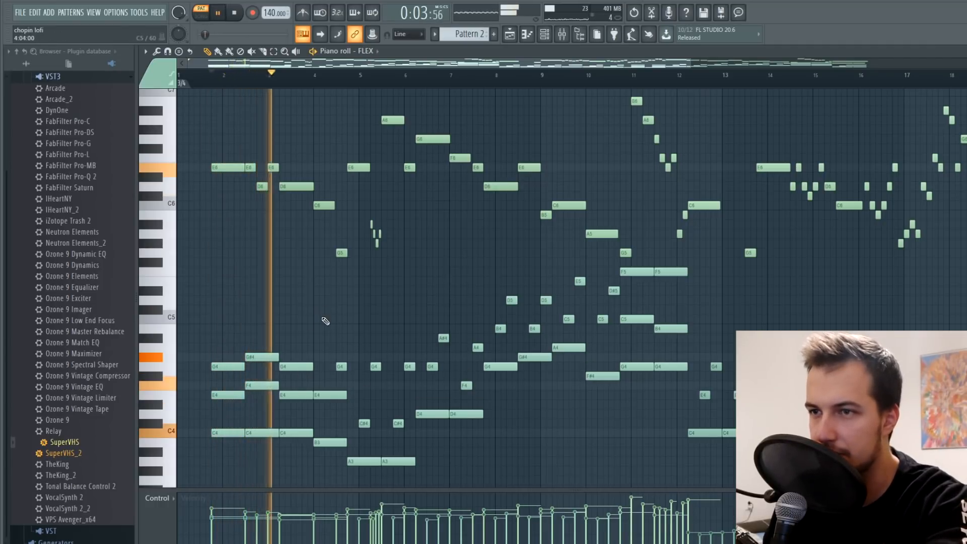
{"action": "left_click_drag", "start_coordinate": [337, 367], "coordinate": [315, 368]}
{"action": "key", "text": "space"}
{"action": "key", "text": "space"}
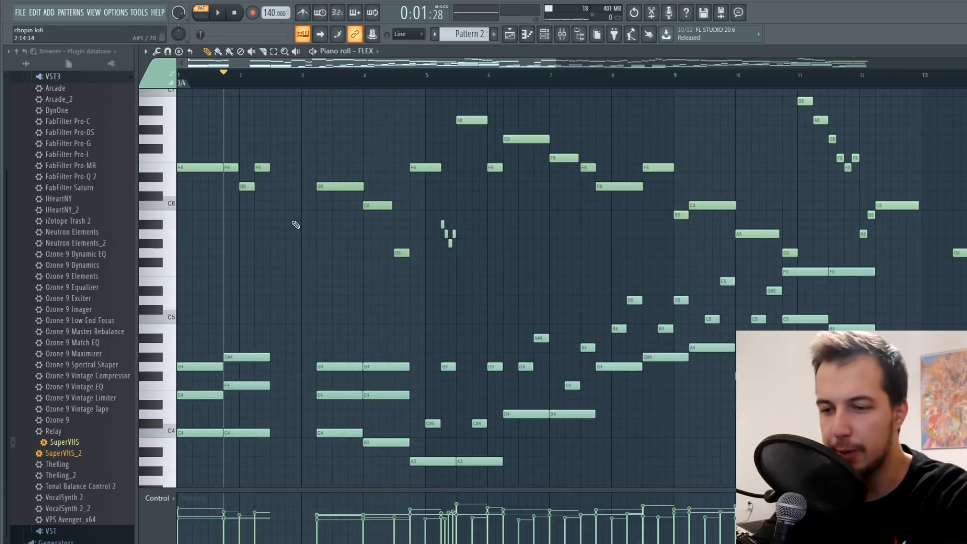
Undo the move of the first two chords to the pattern start and play the notes against the metronome.
{"action": "key", "text": "ctrl+alt+z"}
{"action": "key", "text": "ctrl+alt+z"}
{"action": "key", "text": "ctrl+alt+z"}
{"action": "key", "text": "ctrl+alt+z"}
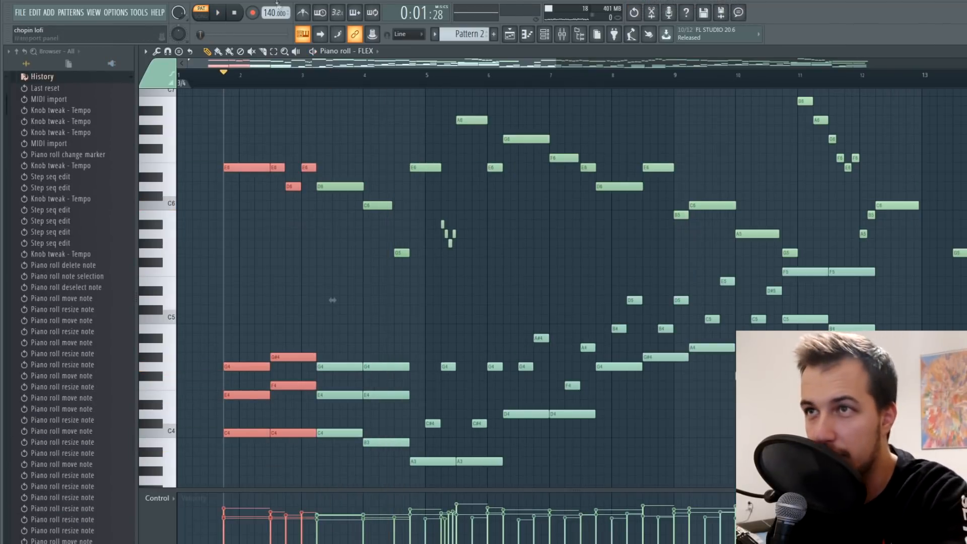
{"action": "left_click", "coordinate": [255, 123]}
{"action": "key", "text": "space"}
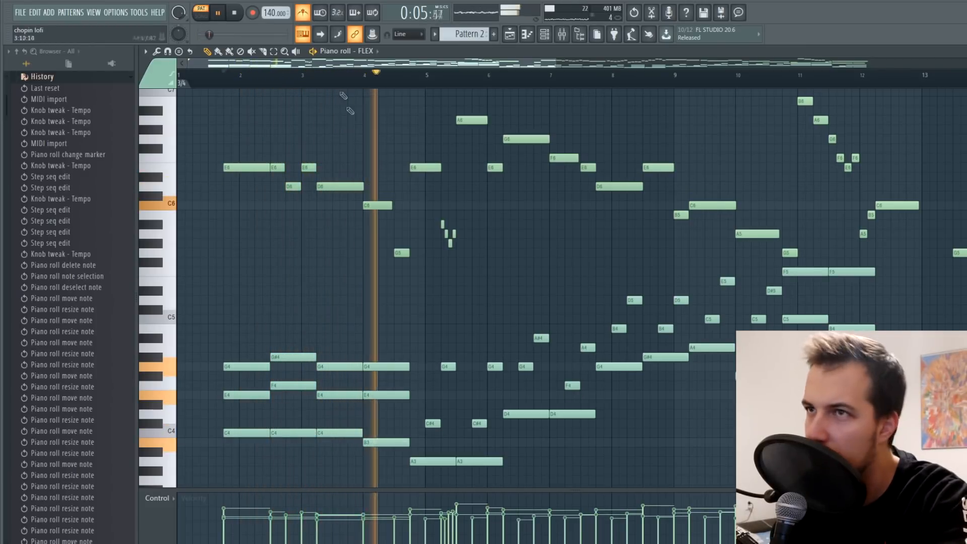
{"action": "key", "text": "space"}
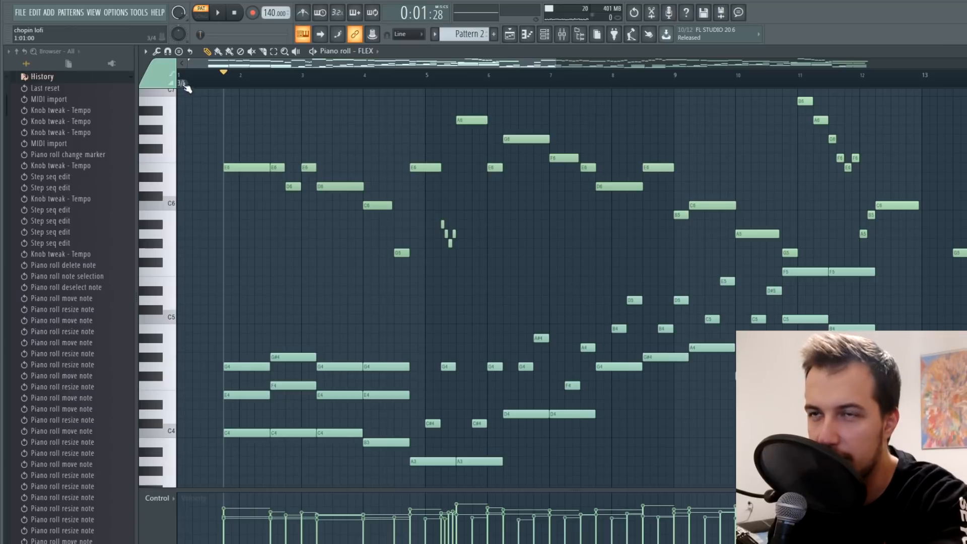
Move the first two chords and their melody notes to the start of bar 1, and play the pattern.
{"action": "left_click_drag", "start_coordinate": [252, 134], "coordinate": [238, 461]}
{"action": "left_click_drag", "start_coordinate": [305, 154], "coordinate": [253, 448]}
{"action": "key", "text": "ctrl+x"}
{"action": "key", "text": "ctrl+v"}
{"action": "left_click", "coordinate": [307, 430], "text": "ctrl"}
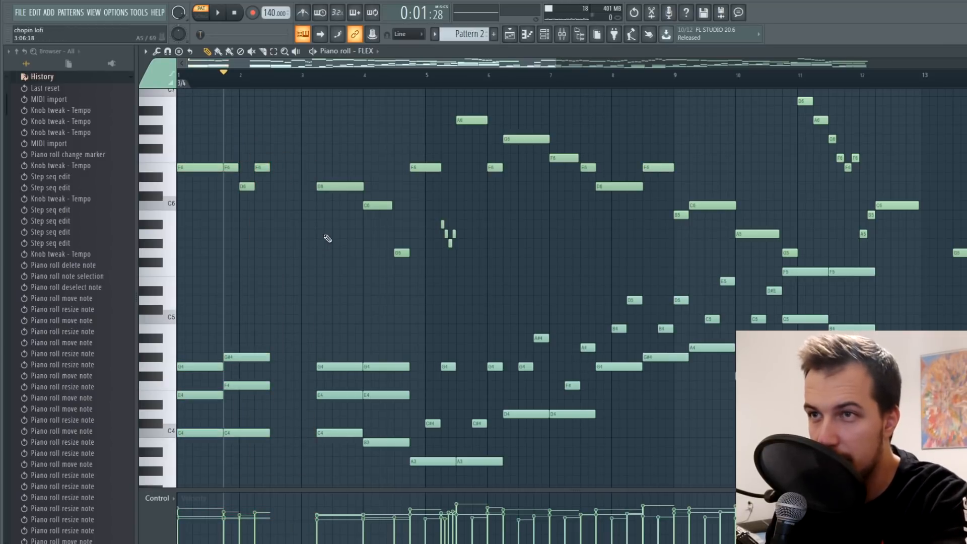
{"action": "left_click_drag", "start_coordinate": [221, 81], "coordinate": [206, 80]}
{"action": "key", "text": "space"}
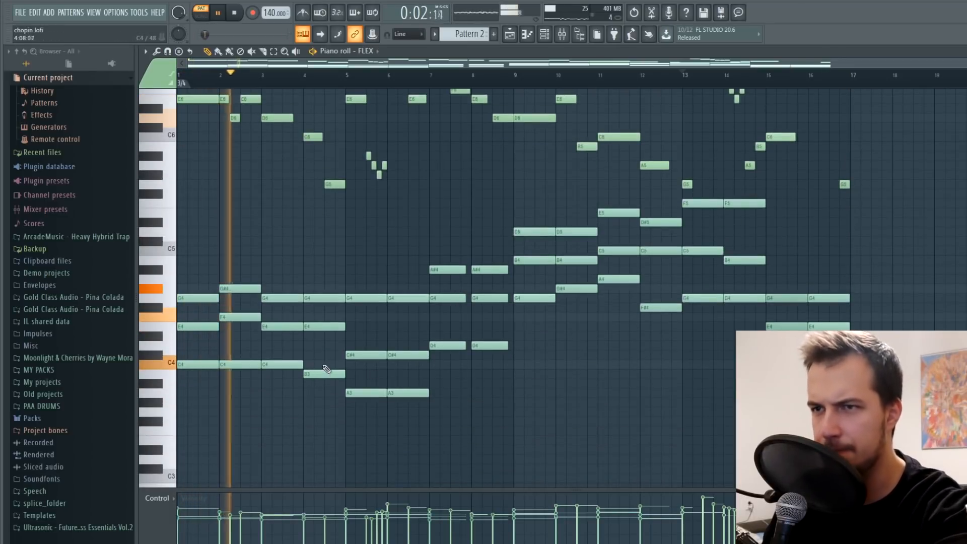
Add one-bar bass notes G3, G#3, A3 and F#3 under the chords in bars 9 to 12.
{"action": "scroll", "coordinate": [335, 349], "scroll_direction": "up", "scroll_amount": 3}
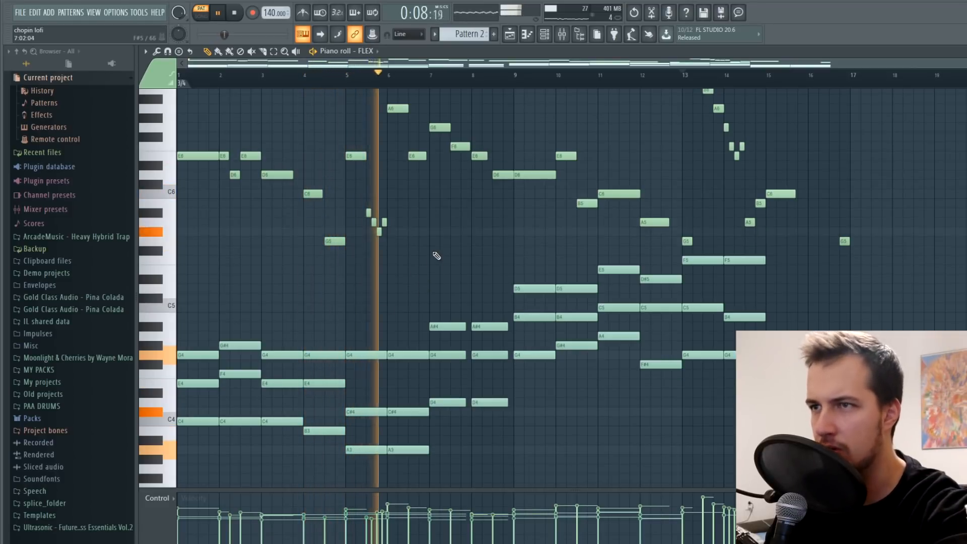
{"action": "scroll", "coordinate": [438, 255], "scroll_direction": "up", "scroll_amount": 2}
{"action": "scroll", "coordinate": [469, 253], "scroll_direction": "down", "scroll_amount": 4}
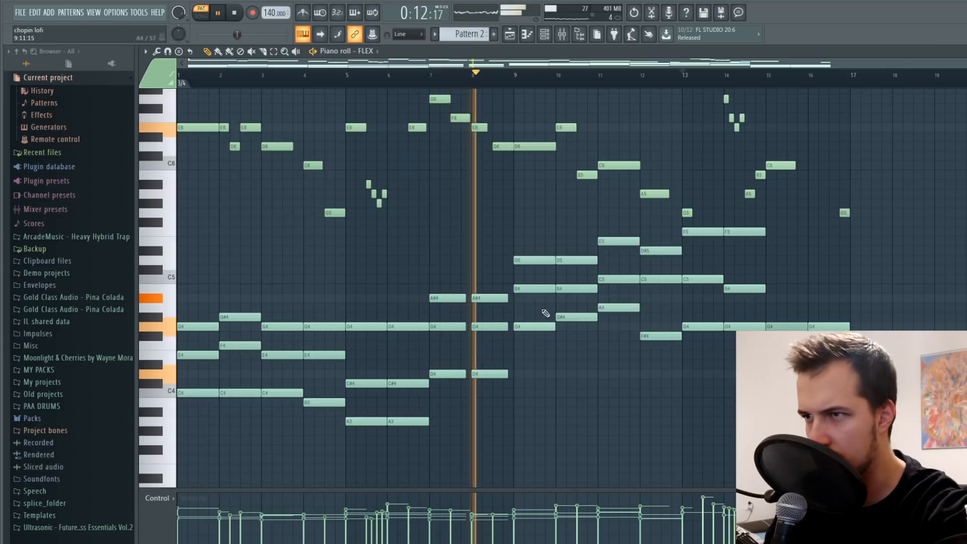
{"action": "left_click", "coordinate": [531, 401]}
{"action": "left_click_drag", "start_coordinate": [531, 402], "coordinate": [531, 440]}
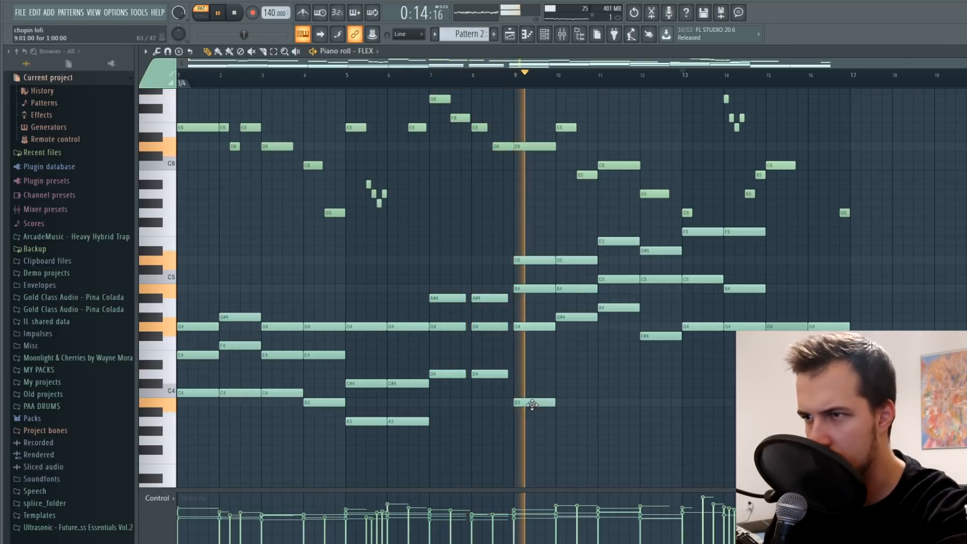
{"action": "left_click", "coordinate": [579, 430]}
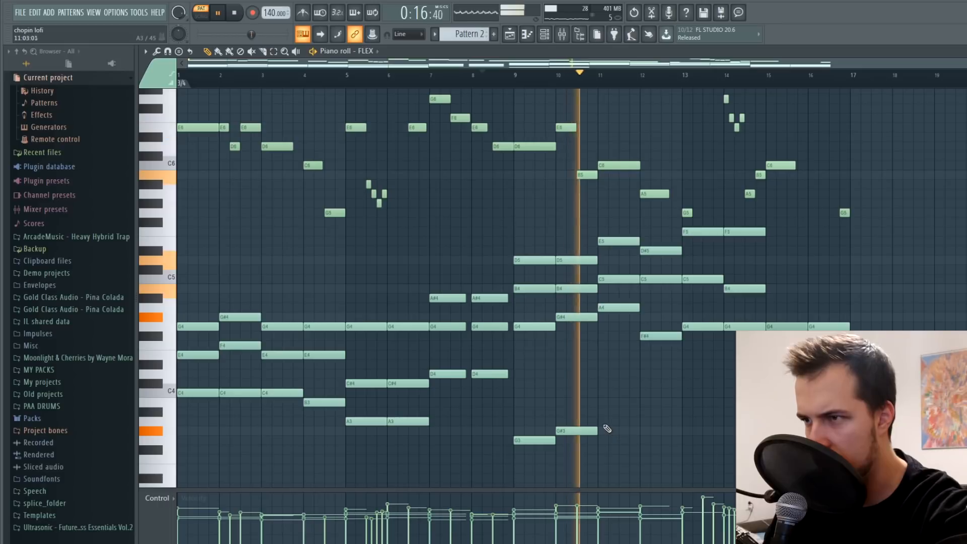
{"action": "left_click", "coordinate": [604, 421]}
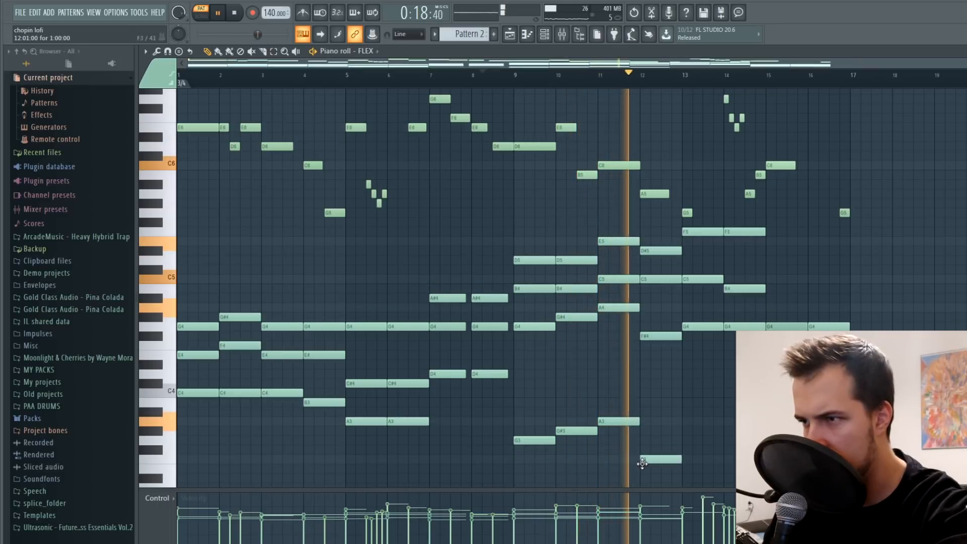
{"action": "left_click", "coordinate": [644, 450]}
Try a low one-bar bass note under the chord in bar 13 and remove it again.
{"action": "scroll", "coordinate": [697, 442], "scroll_direction": "down", "scroll_amount": 1}
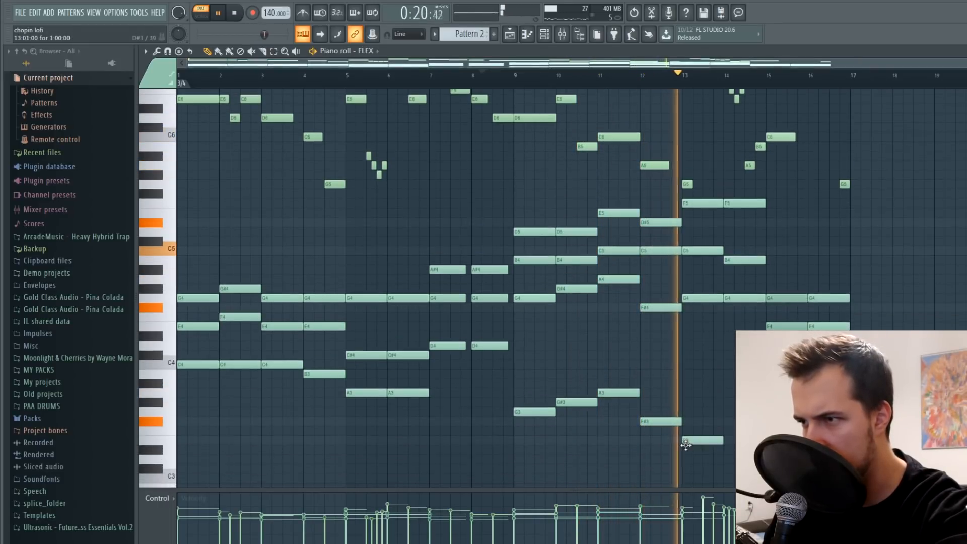
{"action": "left_click", "coordinate": [704, 452]}
{"action": "left_click_drag", "start_coordinate": [706, 456], "coordinate": [706, 468]}
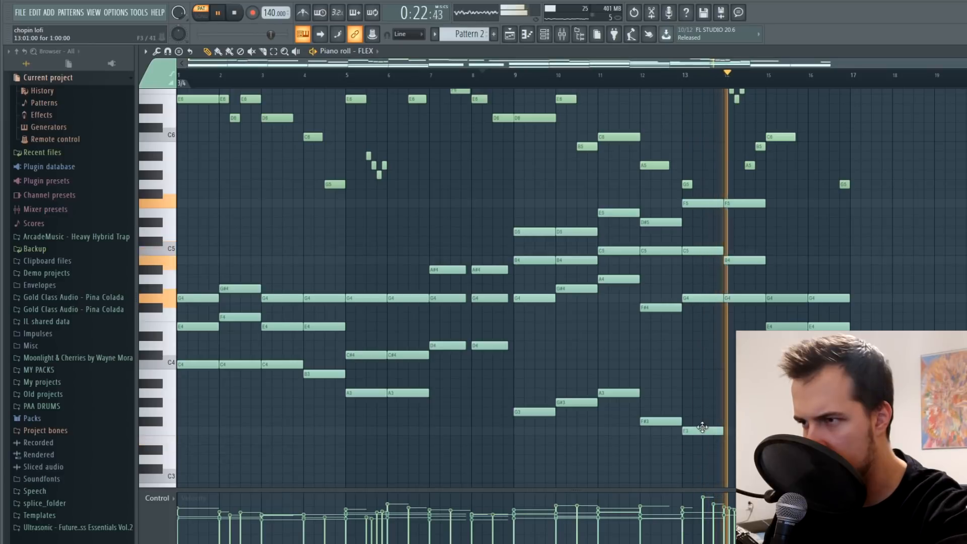
{"action": "right_click", "coordinate": [705, 458]}
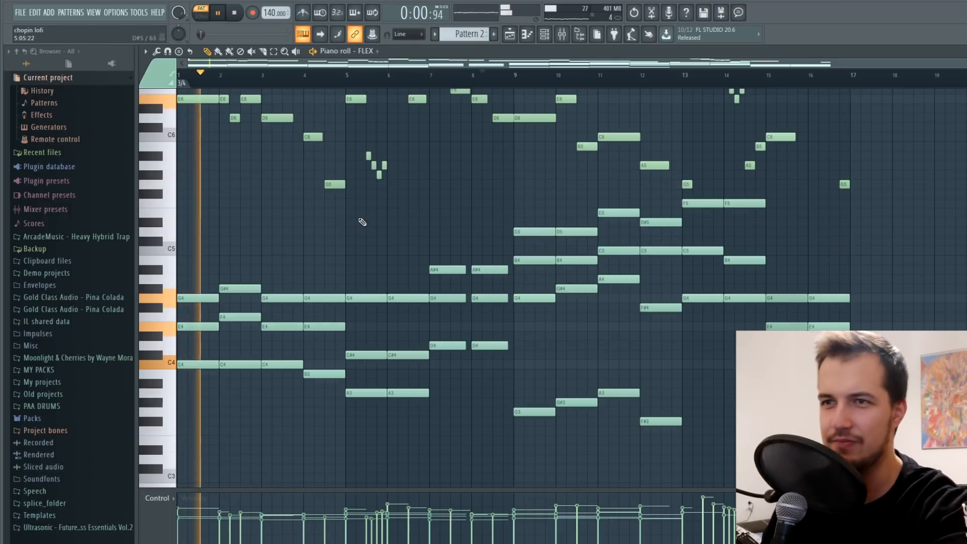
Play the pattern back and look over the melody notes above the chords.
{"action": "scroll", "coordinate": [358, 222], "scroll_direction": "up", "scroll_amount": 3}
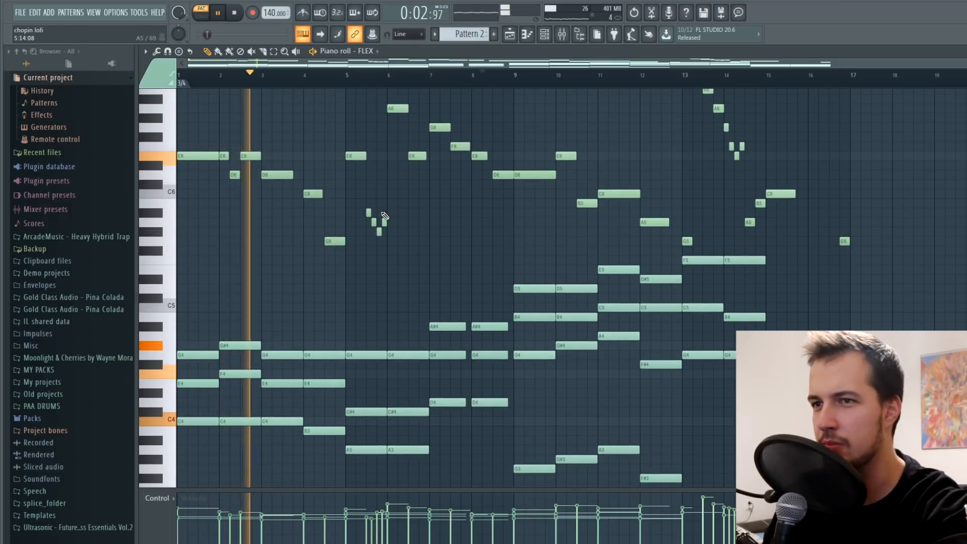
{"action": "scroll", "coordinate": [353, 280], "scroll_direction": "down", "scroll_amount": 3}
{"action": "key", "text": "space"}
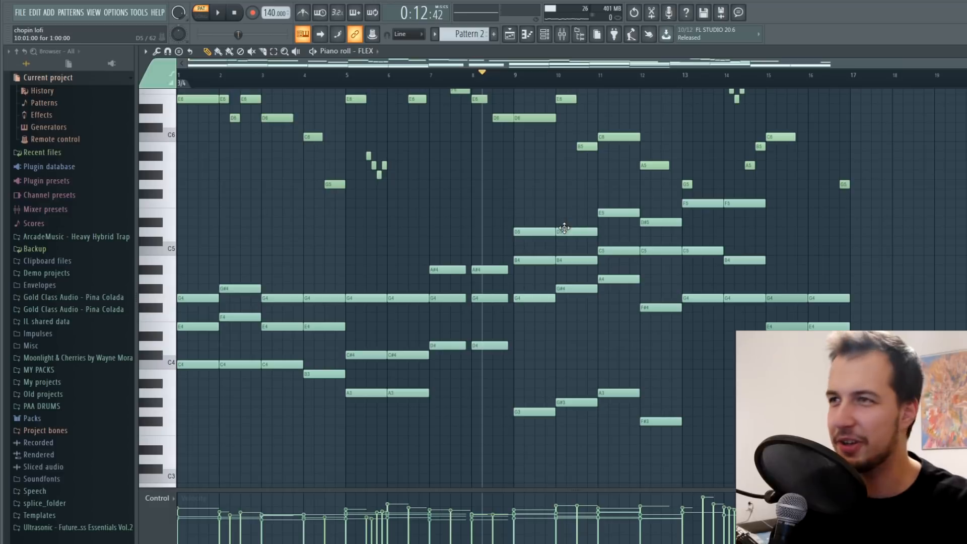
{"action": "scroll", "coordinate": [544, 214], "scroll_direction": "up", "scroll_amount": 3}
{"action": "scroll", "coordinate": [660, 179], "scroll_direction": "down", "scroll_amount": 3}
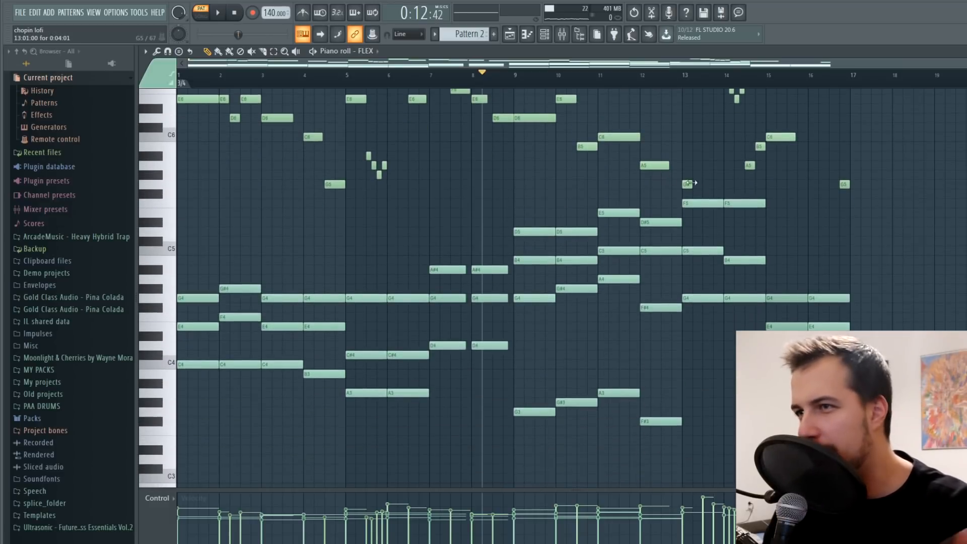
{"action": "scroll", "coordinate": [445, 224], "scroll_direction": "up", "scroll_amount": 4}
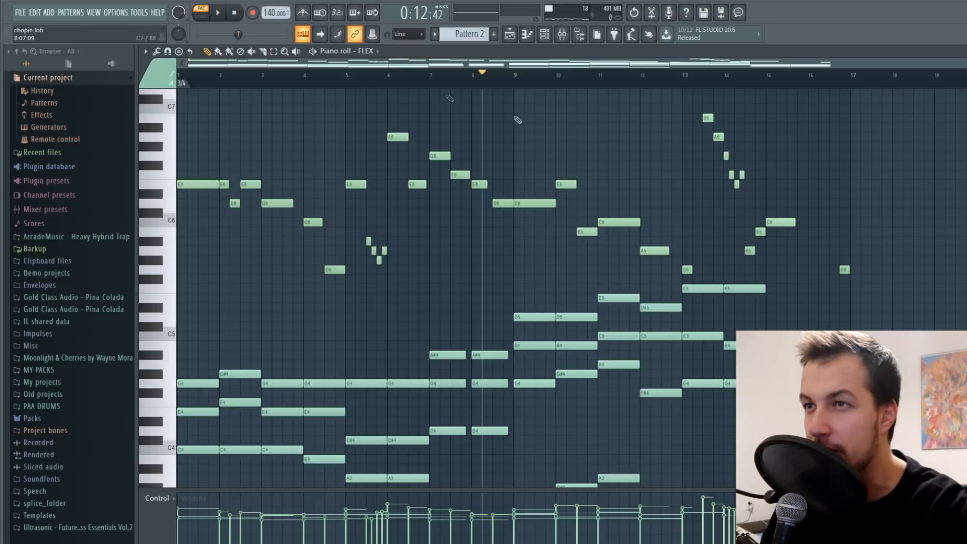
{"action": "key", "text": "space"}
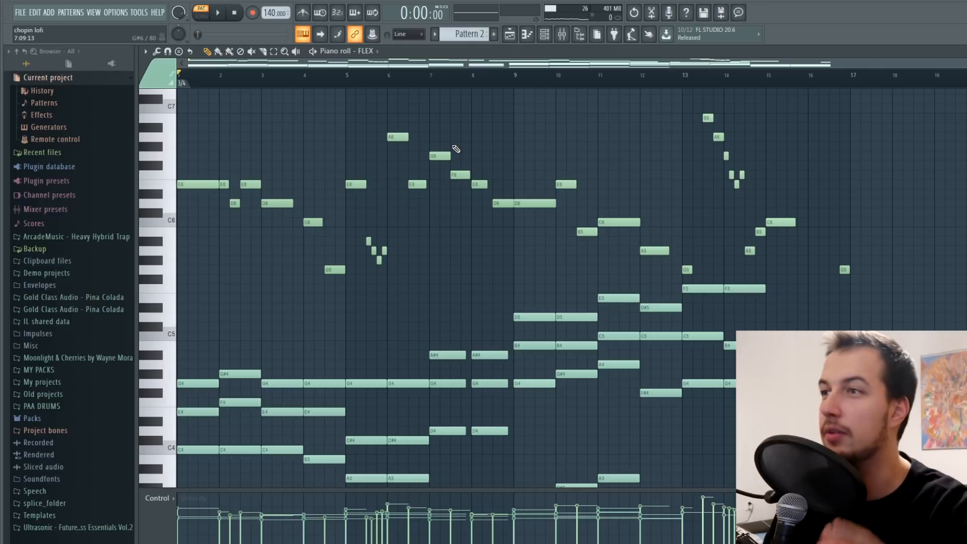
Leave the piano roll, route FLEX to mixer insert 5 and open SuperVHS on that insert.
{"action": "key", "text": "Escape"}
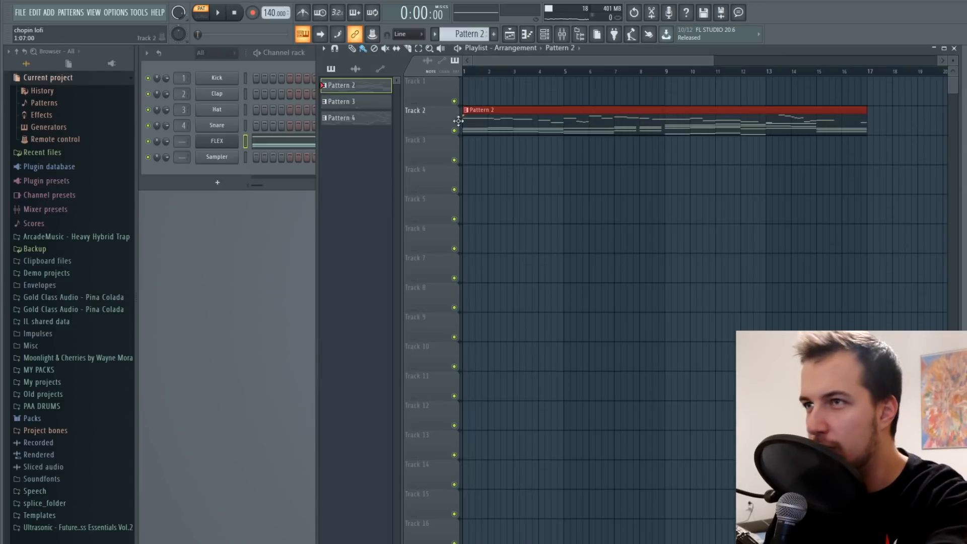
{"action": "left_click", "coordinate": [563, 37]}
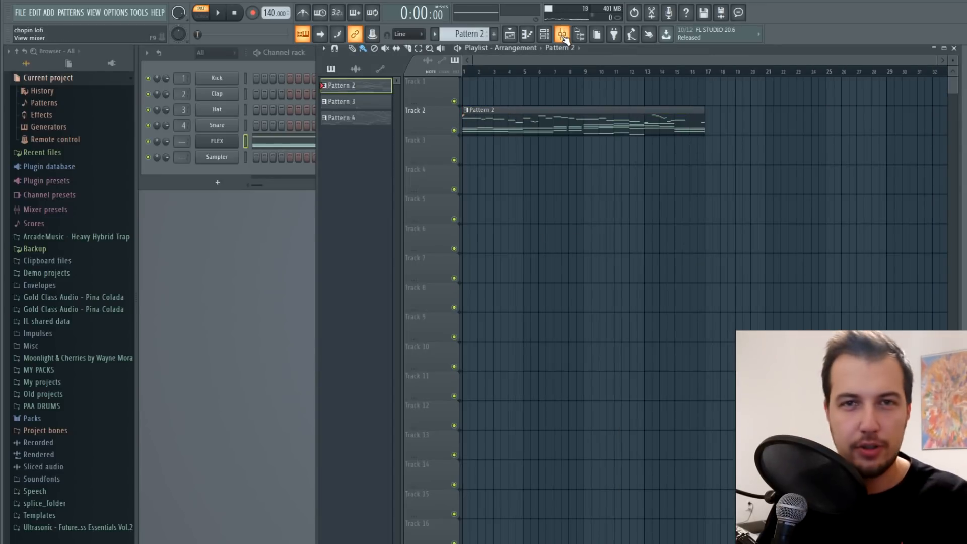
{"action": "left_click", "coordinate": [563, 36]}
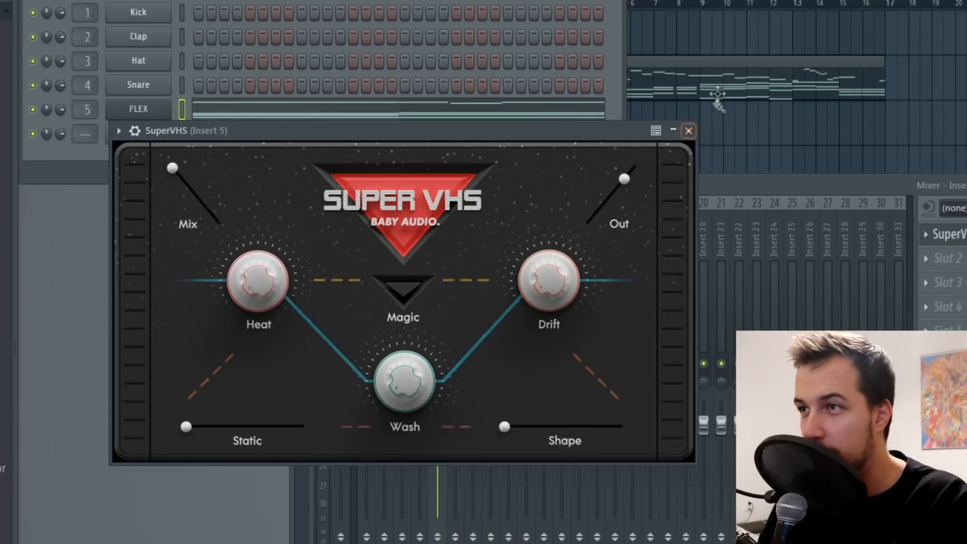
{"action": "left_click", "coordinate": [690, 131]}
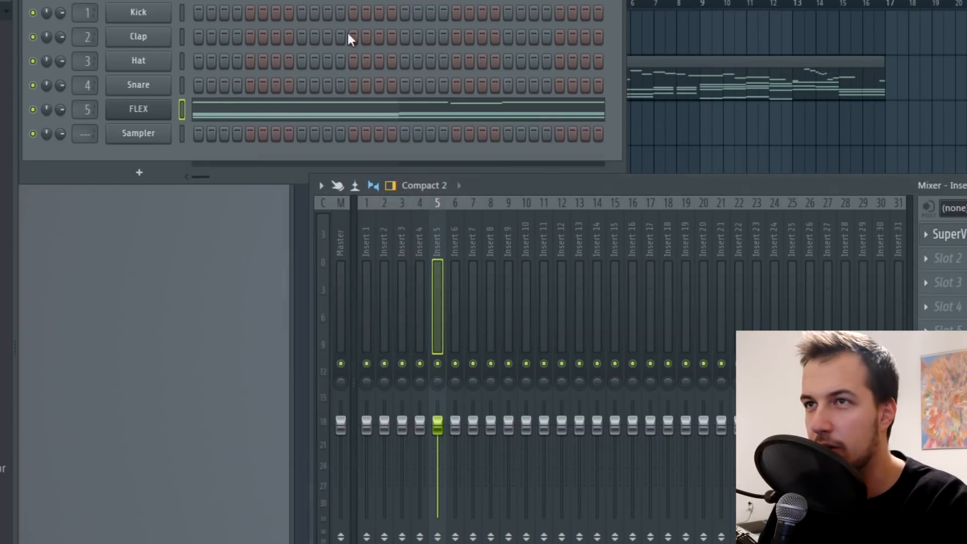
{"action": "left_click", "coordinate": [950, 234]}
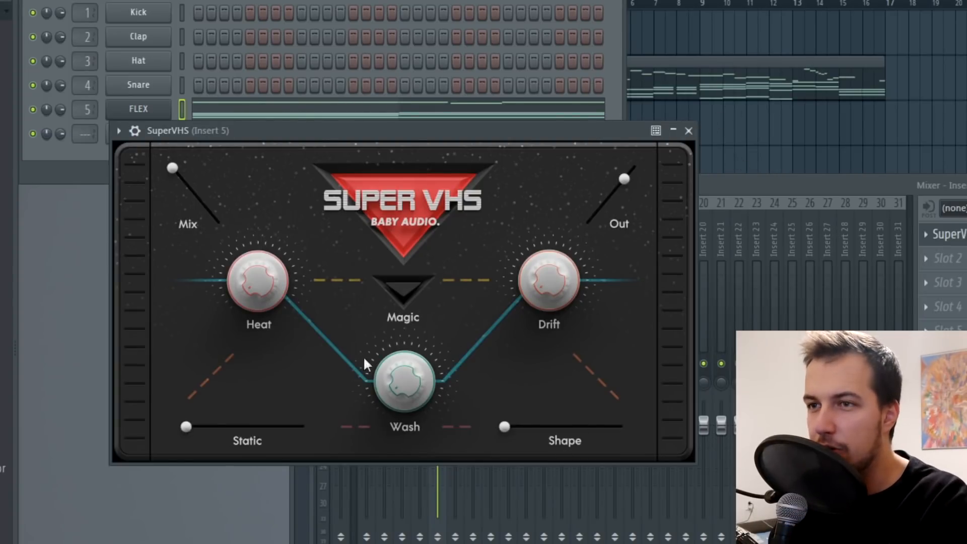
{"action": "mouse_move", "coordinate": [187, 427]}
{"action": "left_mouse_down"}
{"action": "mouse_move", "coordinate": [275, 426]}
{"action": "mouse_move", "coordinate": [190, 426]}
{"action": "left_mouse_up"}
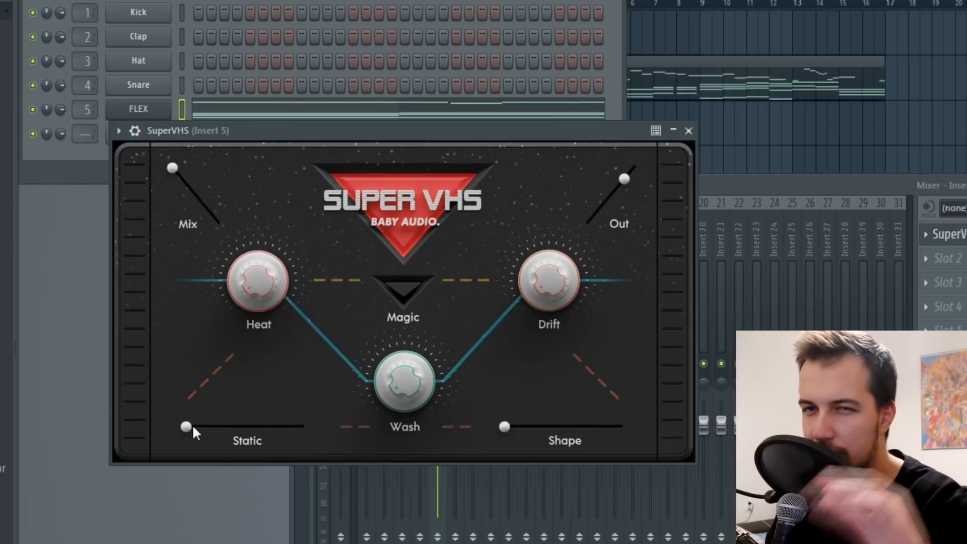
{"action": "left_click_drag", "start_coordinate": [198, 429], "coordinate": [243, 430]}
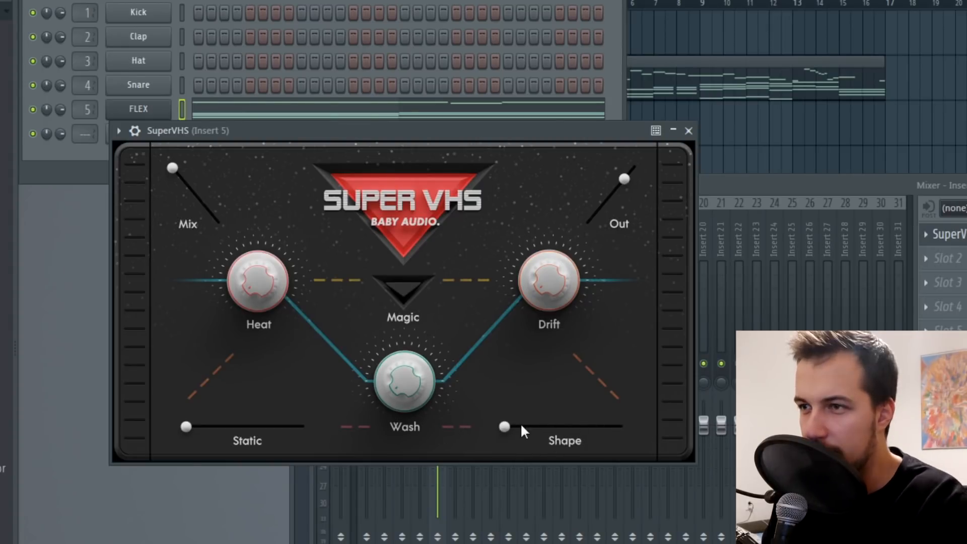
{"action": "left_click_drag", "start_coordinate": [555, 428], "coordinate": [440, 428]}
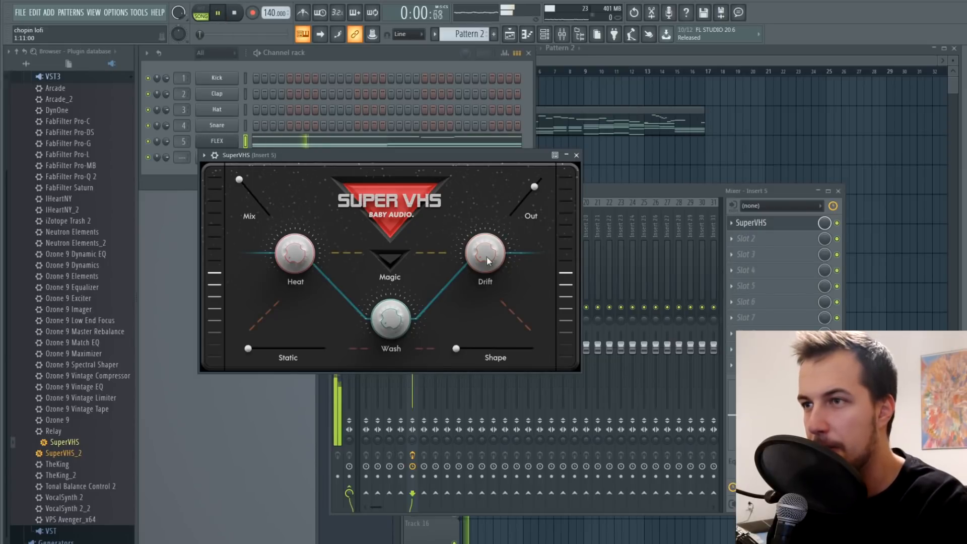
Play the song while trying different Drift amounts in SuperVHS, up to 100%.
{"action": "left_click_drag", "start_coordinate": [487, 257], "coordinate": [491, 171]}
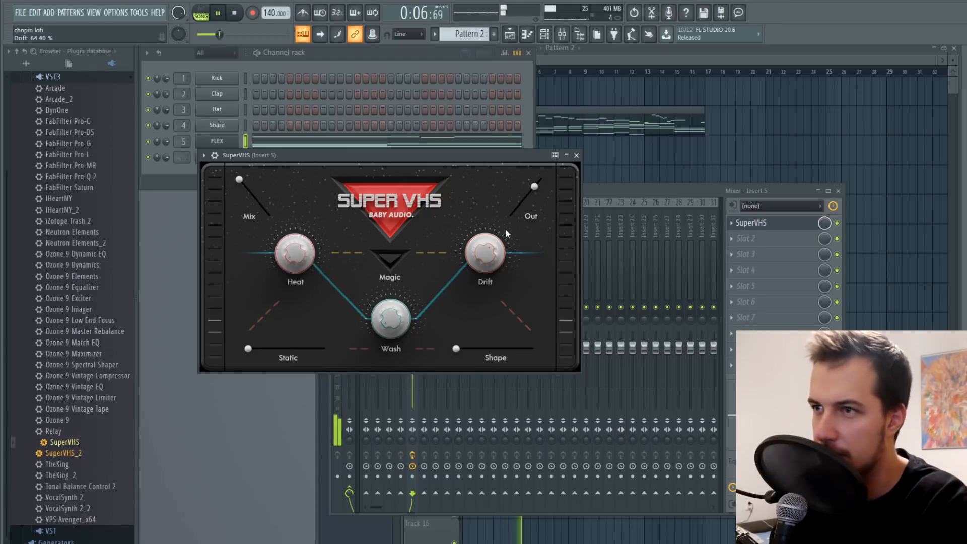
{"action": "left_click", "coordinate": [235, 18]}
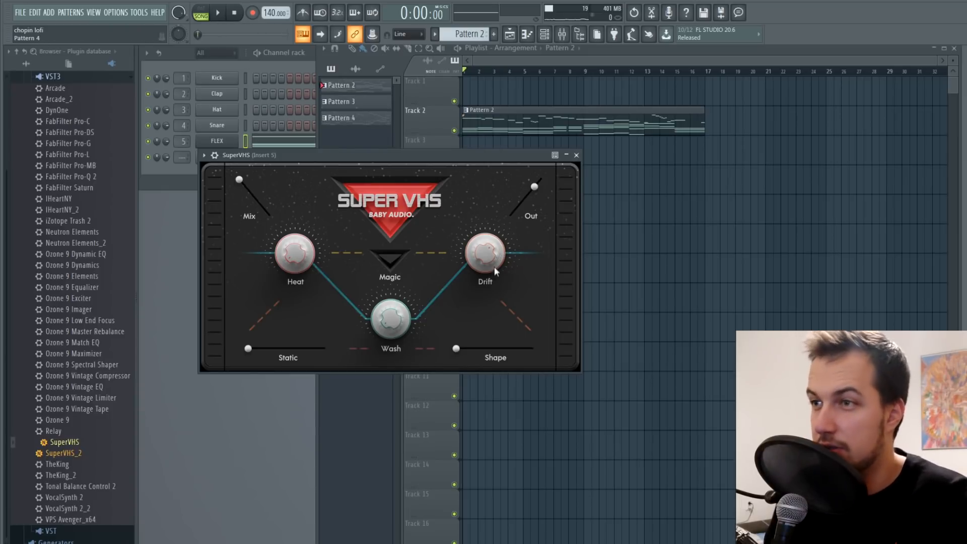
{"action": "key", "text": "space"}
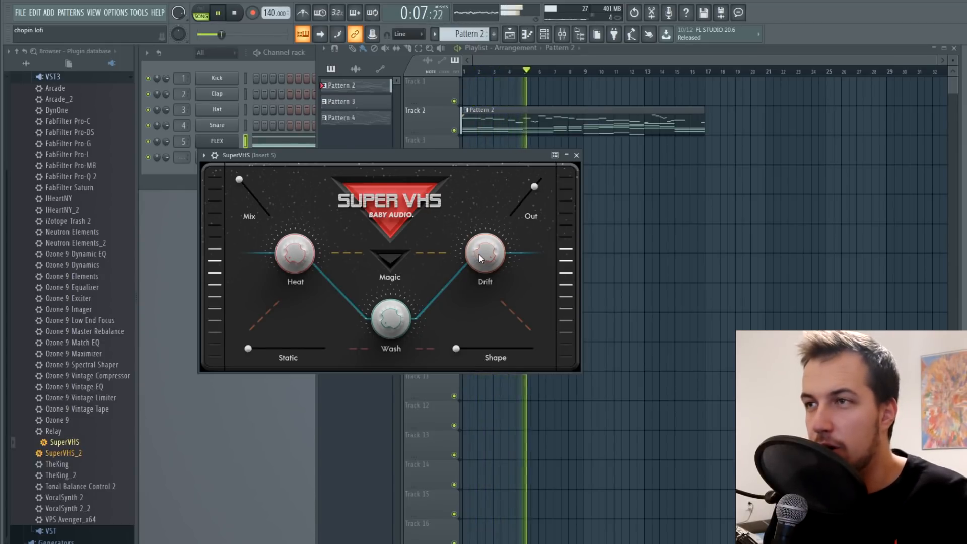
{"action": "left_click_drag", "start_coordinate": [487, 256], "coordinate": [508, 301]}
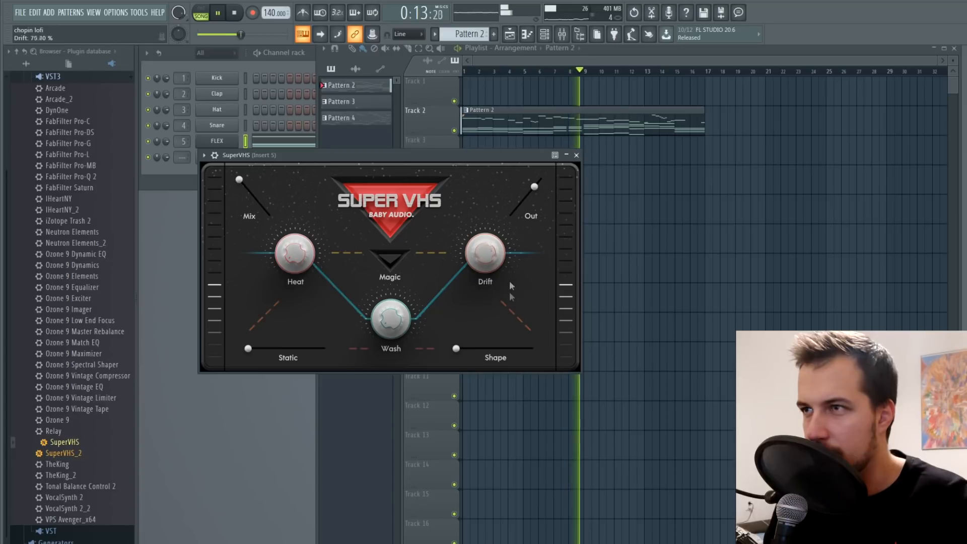
{"action": "left_click", "coordinate": [234, 14]}
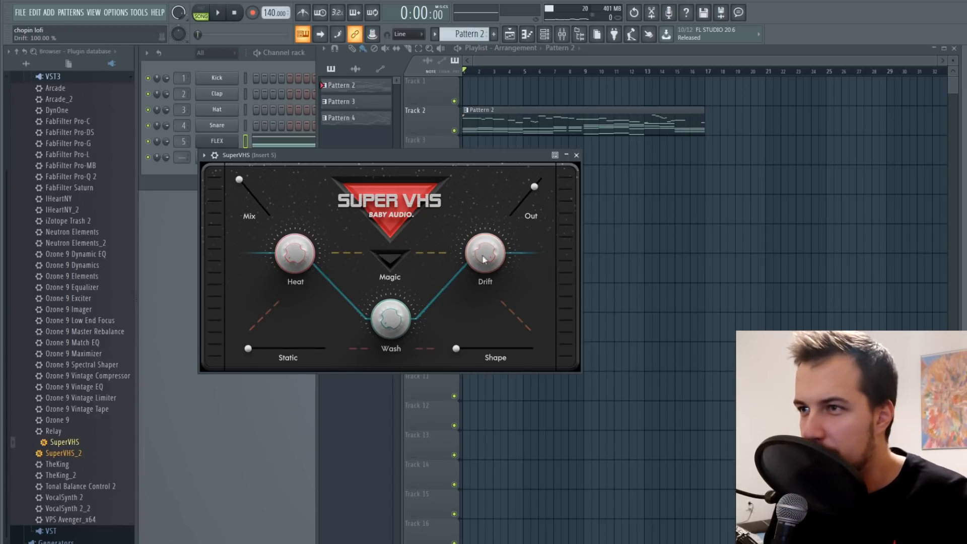
{"action": "key", "text": "space"}
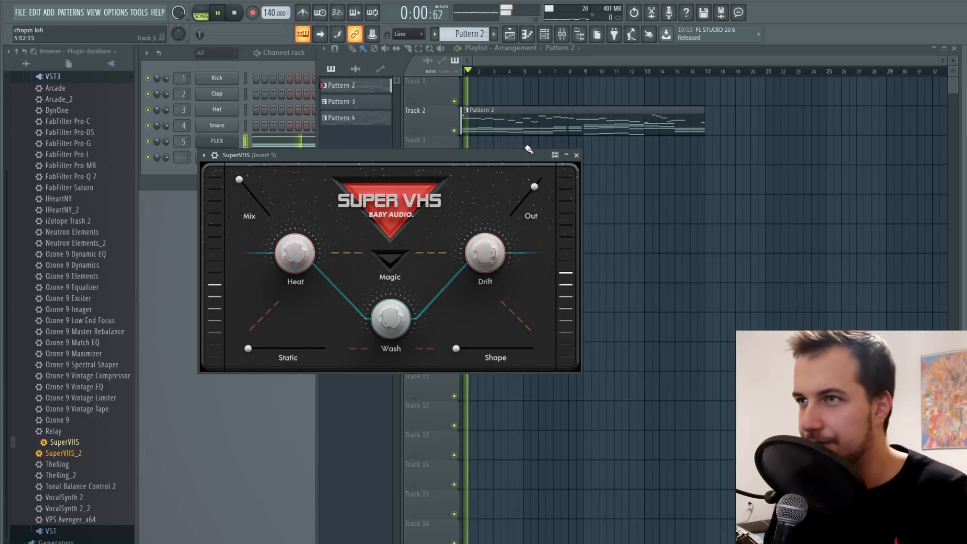
Compare the piano with SuperVHS bypassed and enabled on insert 5 during playback, and close the mixer.
{"action": "left_click", "coordinate": [562, 34]}
{"action": "key", "text": "space"}
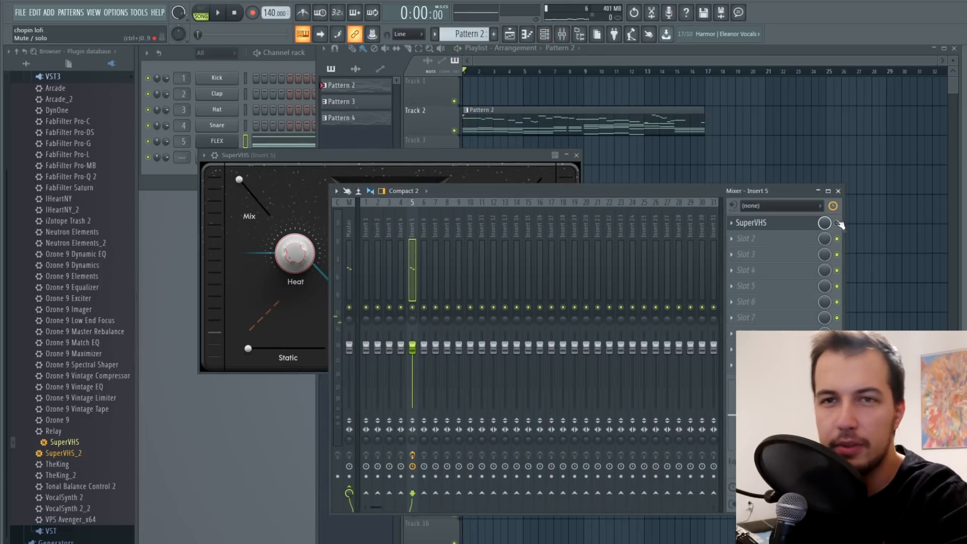
{"action": "key", "text": "space"}
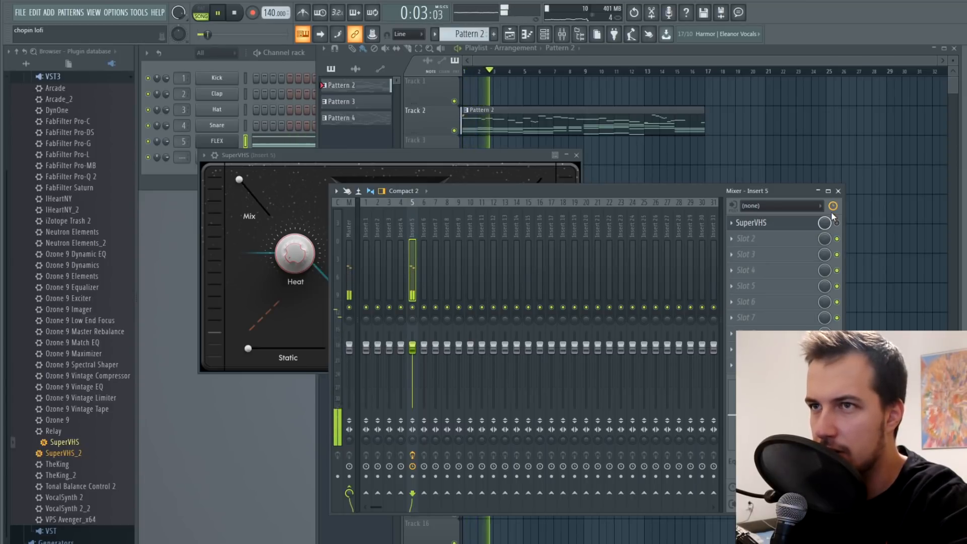
{"action": "key", "text": "space"}
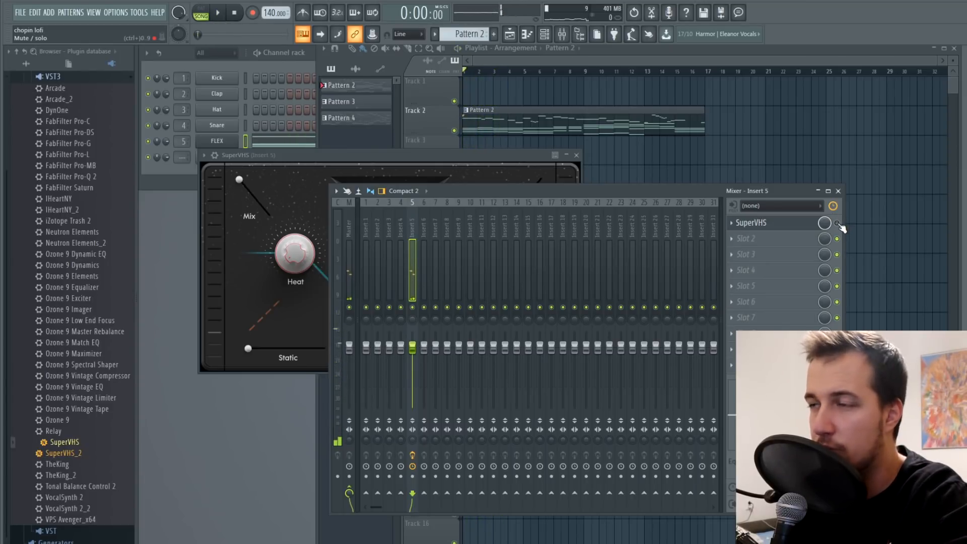
{"action": "key", "text": "space"}
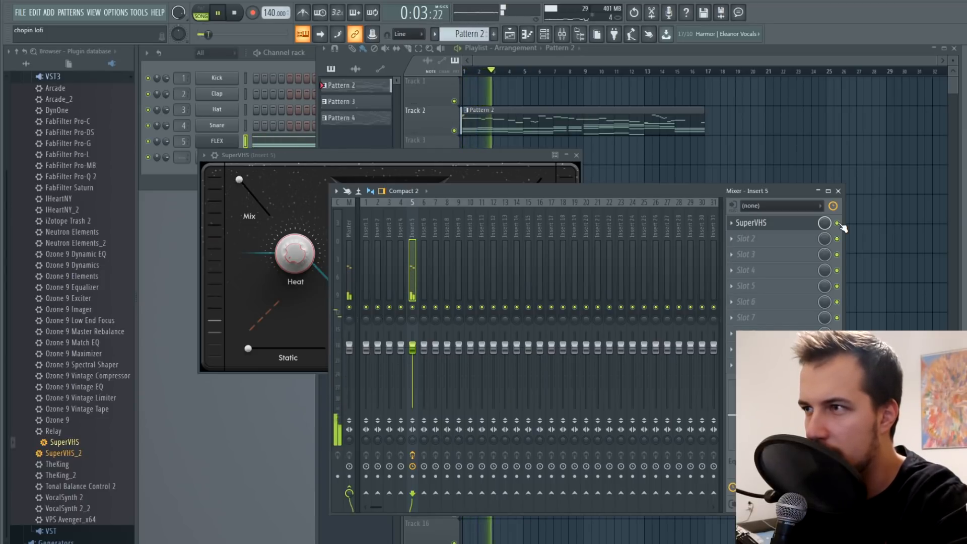
{"action": "key", "text": "space"}
{"action": "left_click", "coordinate": [839, 191]}
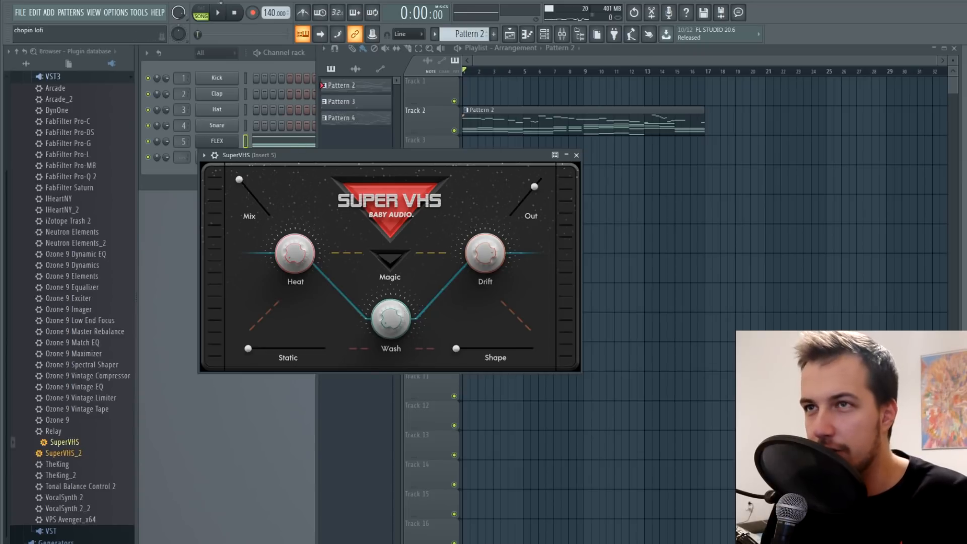
Set the SuperVHS Wash to 61.6% while the song plays, and bring the mixer back up.
{"action": "left_click", "coordinate": [220, 14]}
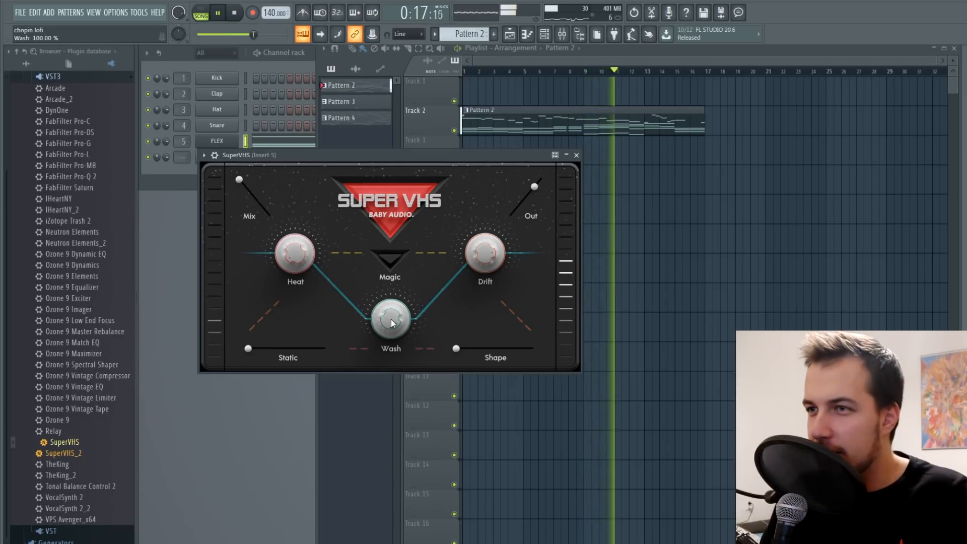
{"action": "left_click_drag", "start_coordinate": [389, 317], "coordinate": [406, 367]}
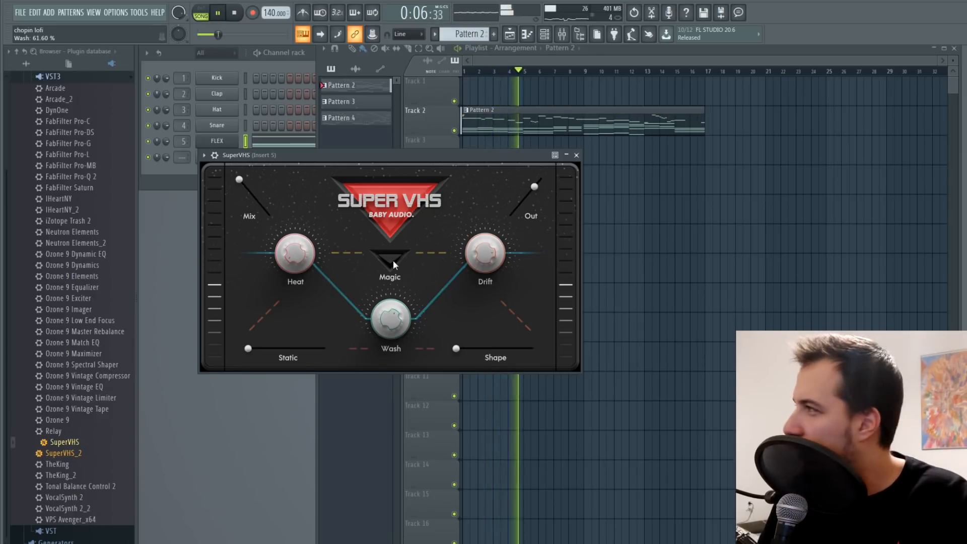
{"action": "left_click", "coordinate": [553, 33]}
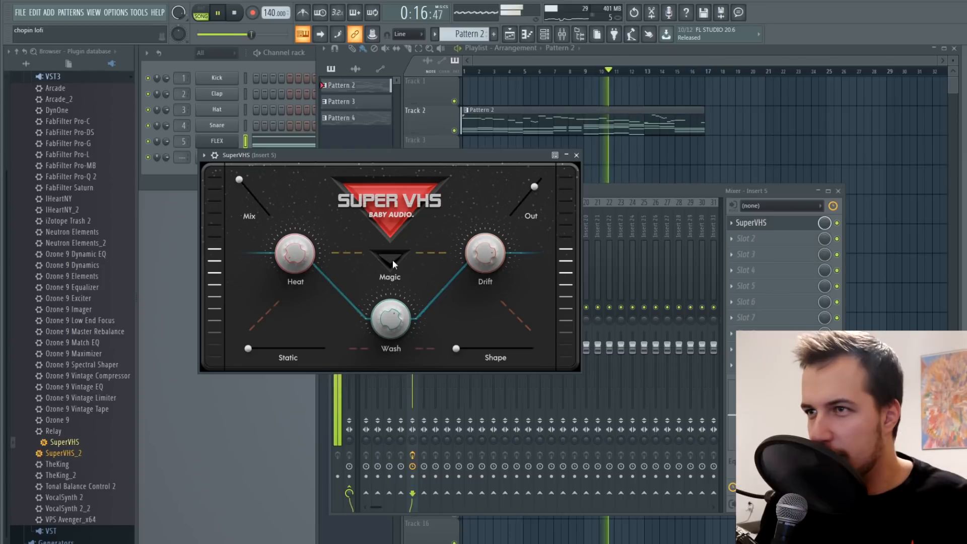
Turn on Magic in SuperVHS and compare the piano with the plugin bypassed and enabled on insert 5 during playback.
{"action": "left_click", "coordinate": [391, 259]}
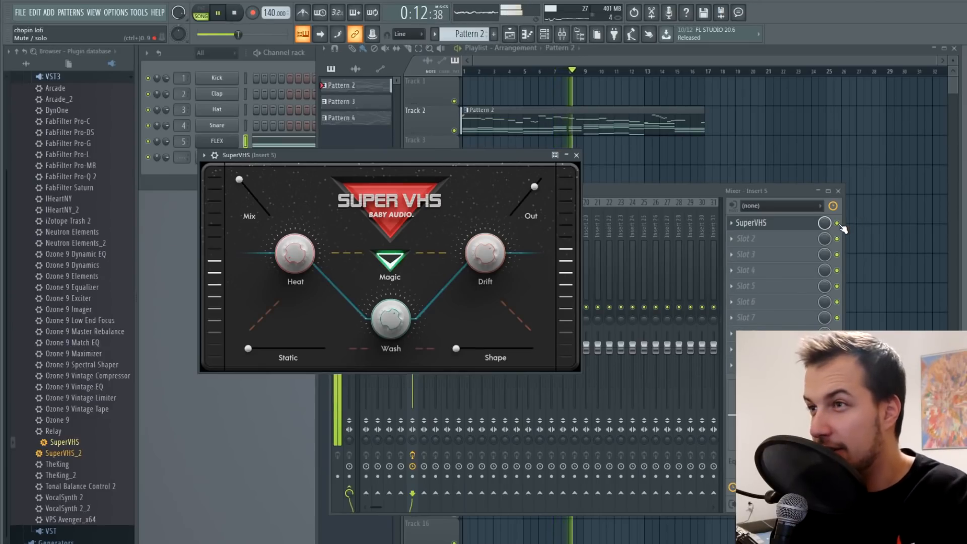
{"action": "left_click", "coordinate": [839, 225]}
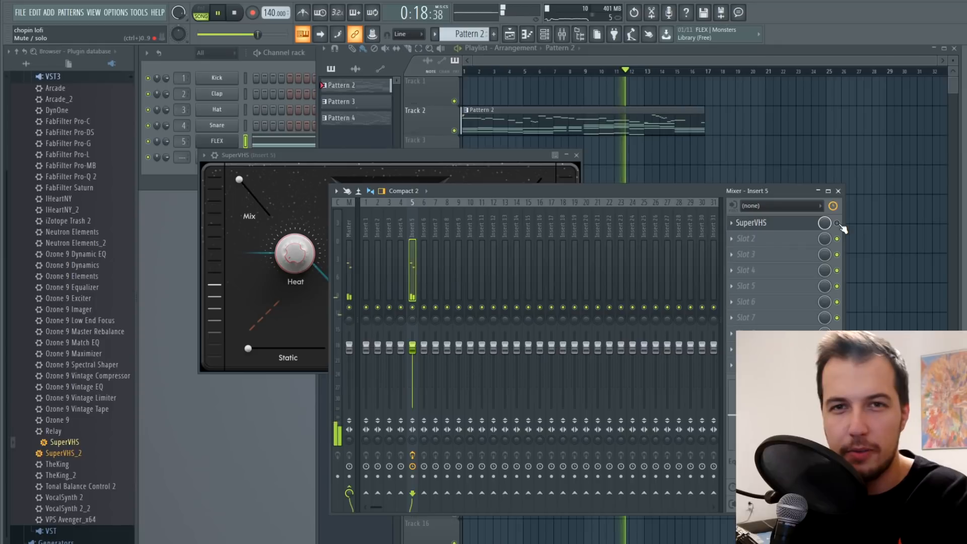
{"action": "left_click", "coordinate": [838, 224]}
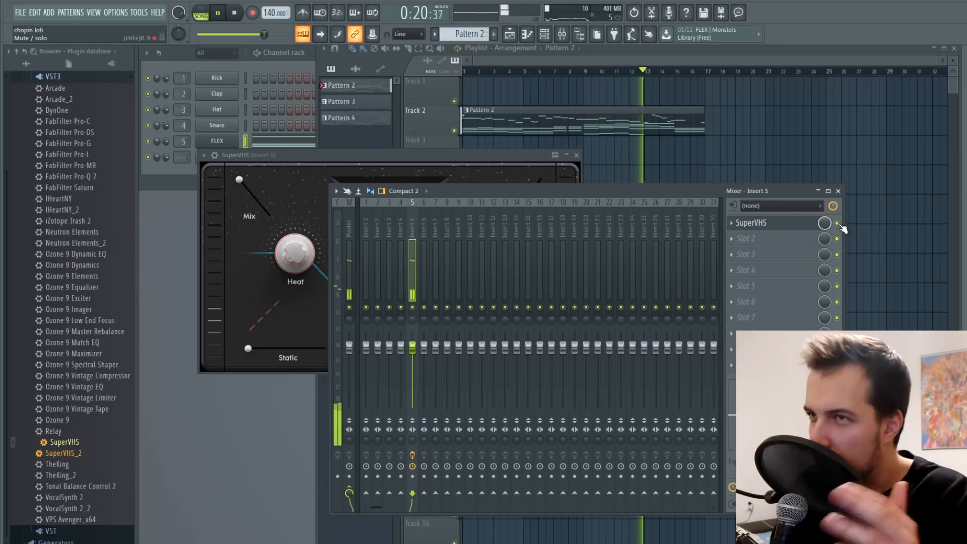
{"action": "left_click", "coordinate": [504, 155]}
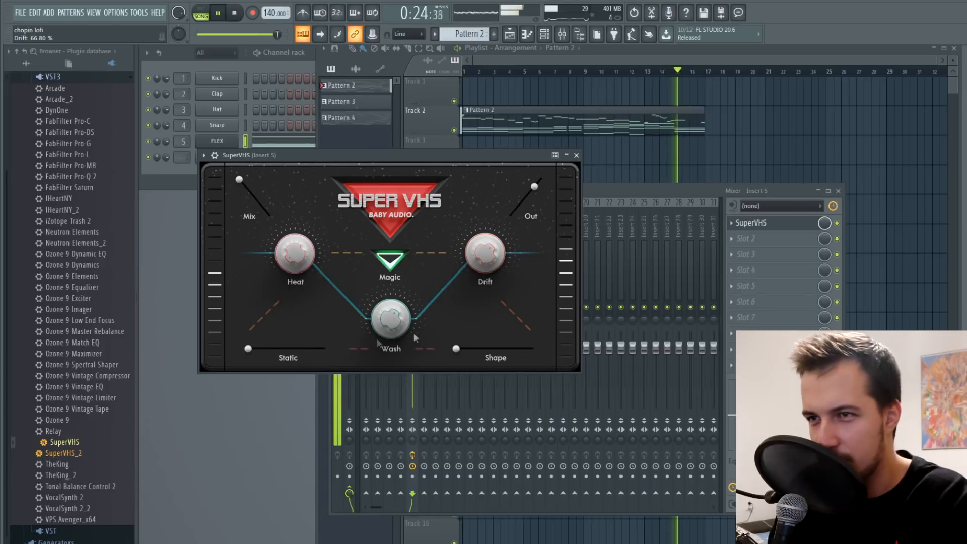
Set the SuperVHS Static to 30.14% and audition different Shape and Heat amounts while the song plays.
{"action": "left_click_drag", "start_coordinate": [266, 348], "coordinate": [274, 346]}
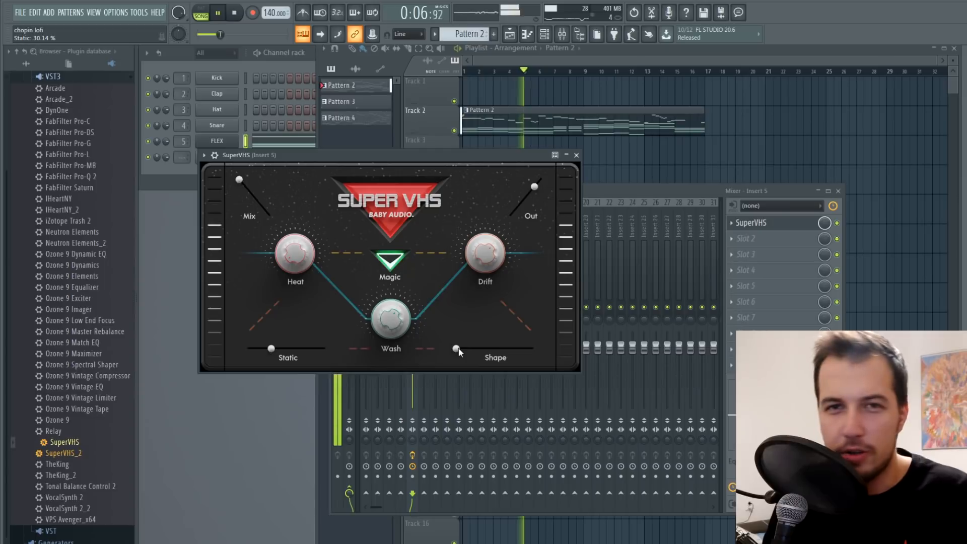
{"action": "left_click_drag", "start_coordinate": [473, 349], "coordinate": [497, 349]}
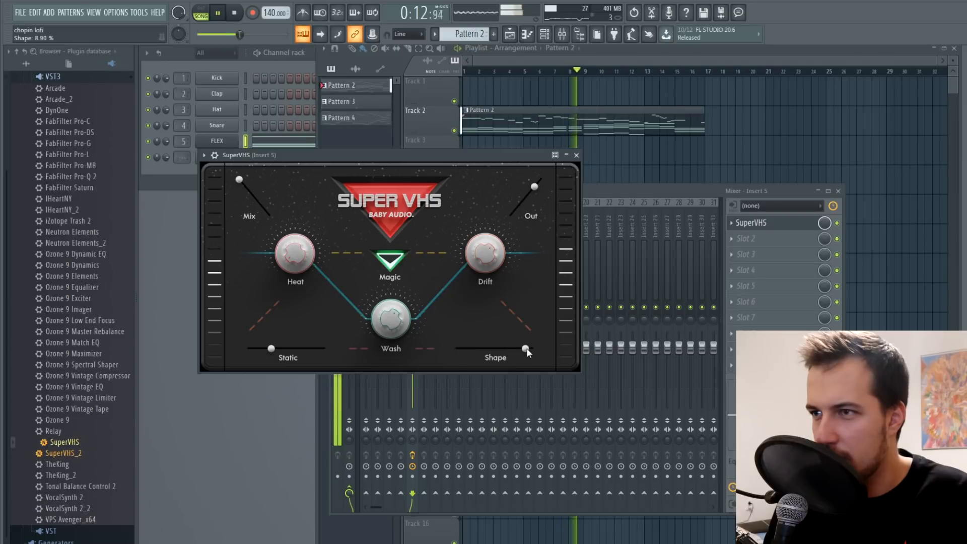
{"action": "left_click_drag", "start_coordinate": [536, 347], "coordinate": [446, 347]}
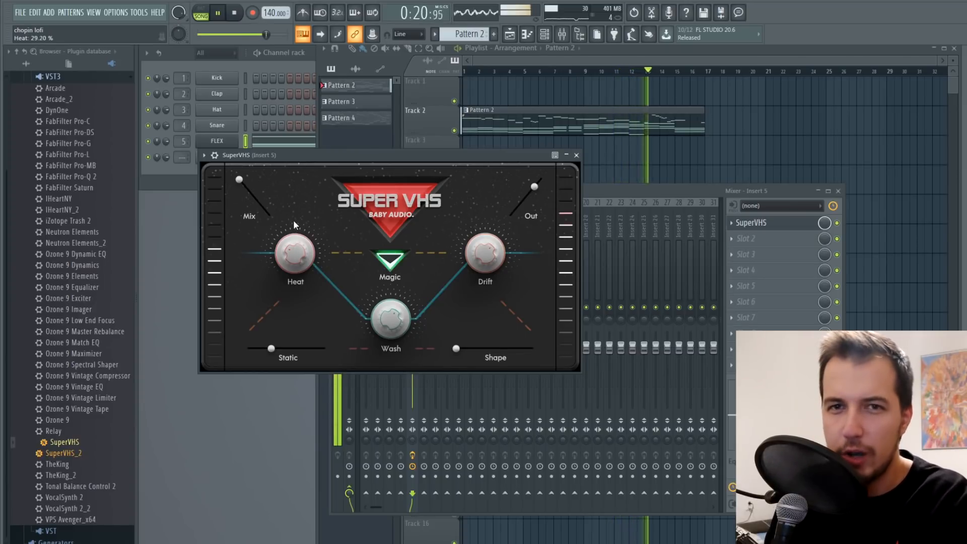
{"action": "left_click_drag", "start_coordinate": [293, 220], "coordinate": [309, 155]}
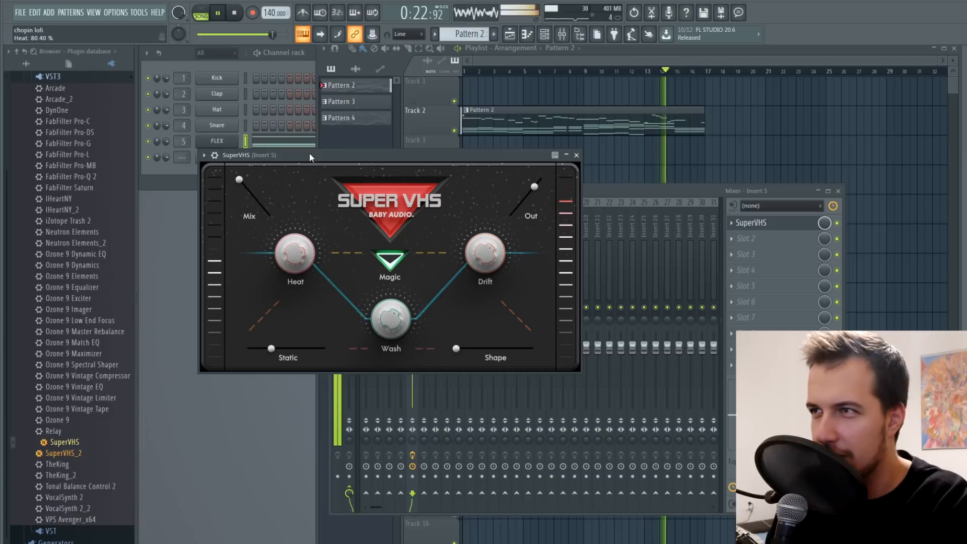
{"action": "left_click_drag", "start_coordinate": [309, 153], "coordinate": [304, 271]}
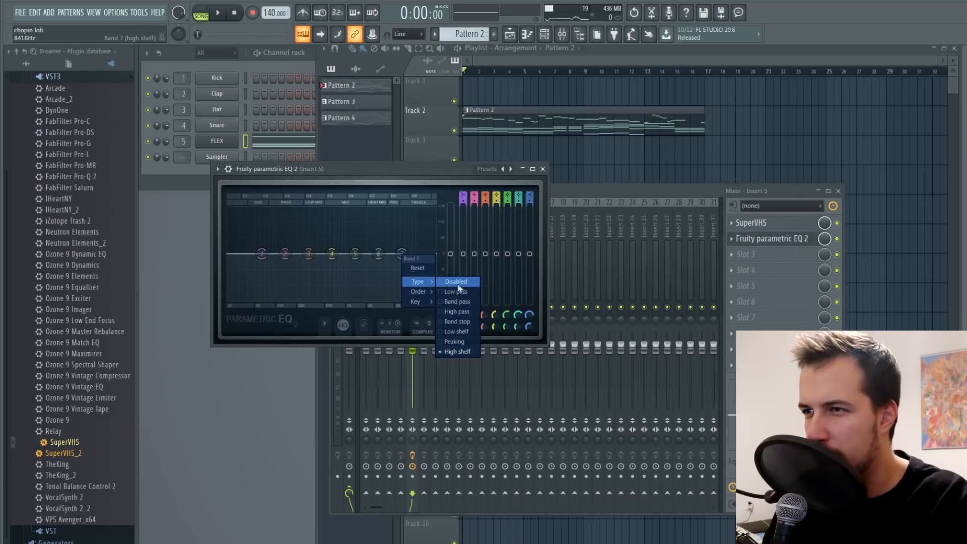
Make band 7 of Fruity parametric EQ 2 a low pass and roll off the piano's highs during playback, closing the EQ when done.
{"action": "left_click", "coordinate": [455, 285]}
{"action": "key", "text": "space"}
{"action": "mouse_move", "coordinate": [401, 253]}
{"action": "left_mouse_down"}
{"action": "mouse_move", "coordinate": [366, 253]}
{"action": "mouse_move", "coordinate": [418, 253]}
{"action": "left_mouse_up"}
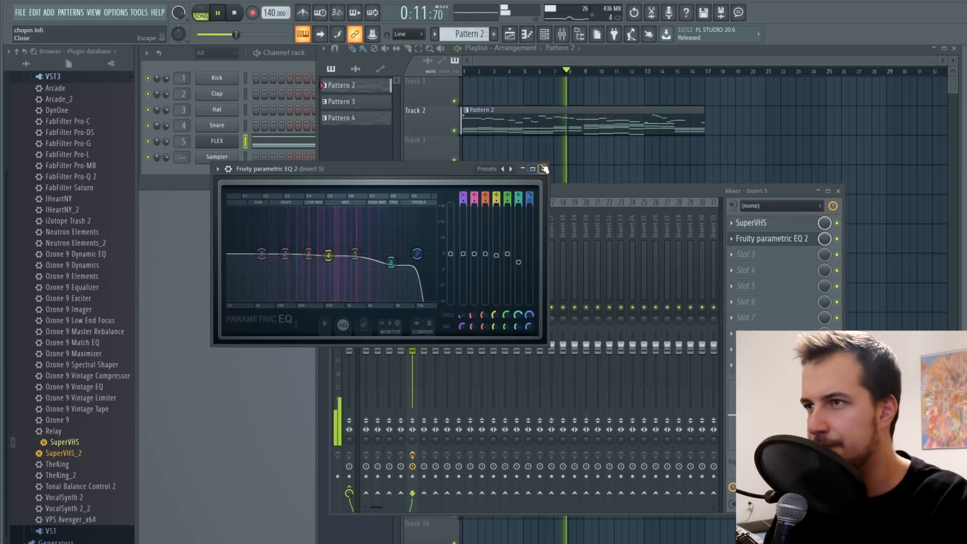
{"action": "left_click", "coordinate": [545, 168]}
{"action": "left_click", "coordinate": [242, 13]}
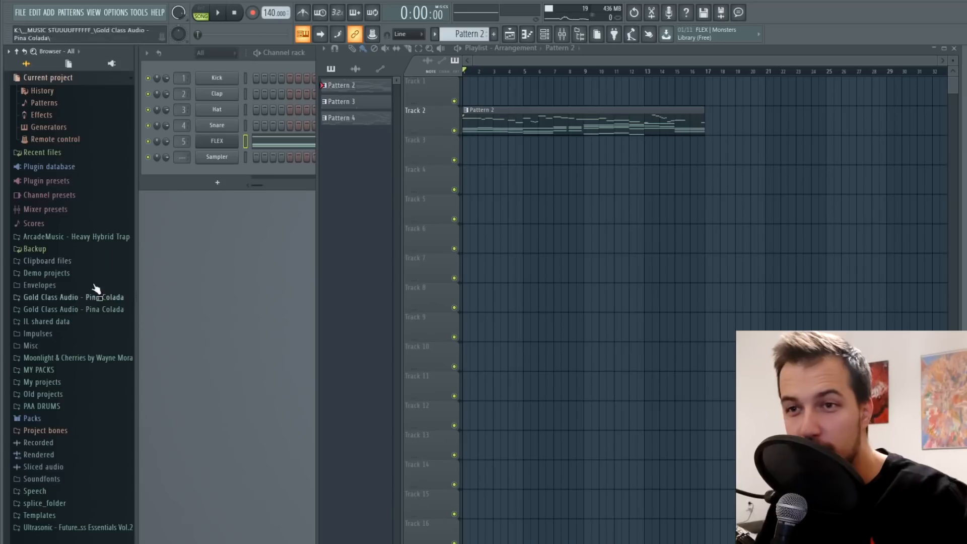
Find KSHMR_Chest_Kick_02 among the KSHMR-VOLUME-3 hip hop kicks in PAA DRUMS and place it at the start of Track 3.
{"action": "scroll", "coordinate": [103, 353], "scroll_direction": "down", "scroll_amount": 15}
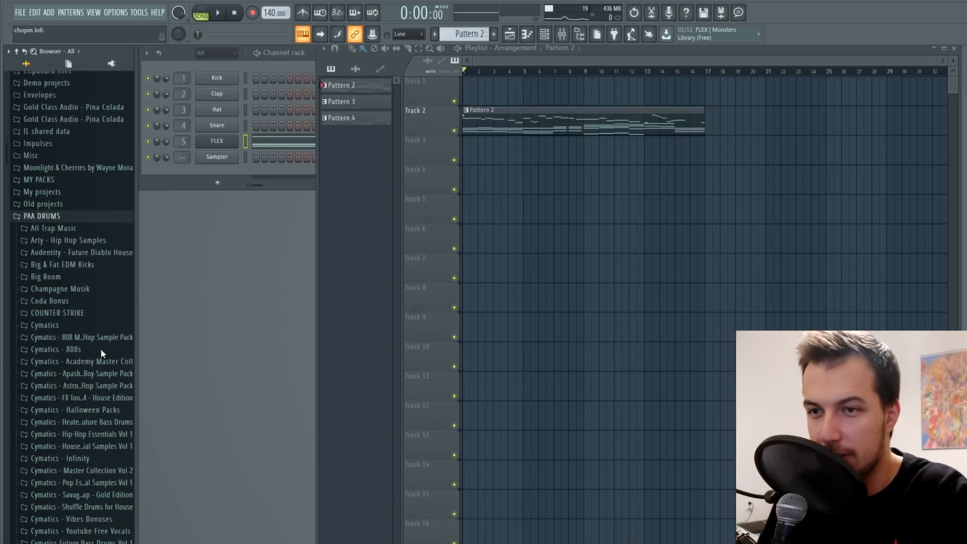
{"action": "scroll", "coordinate": [107, 348], "scroll_direction": "down", "scroll_amount": 3}
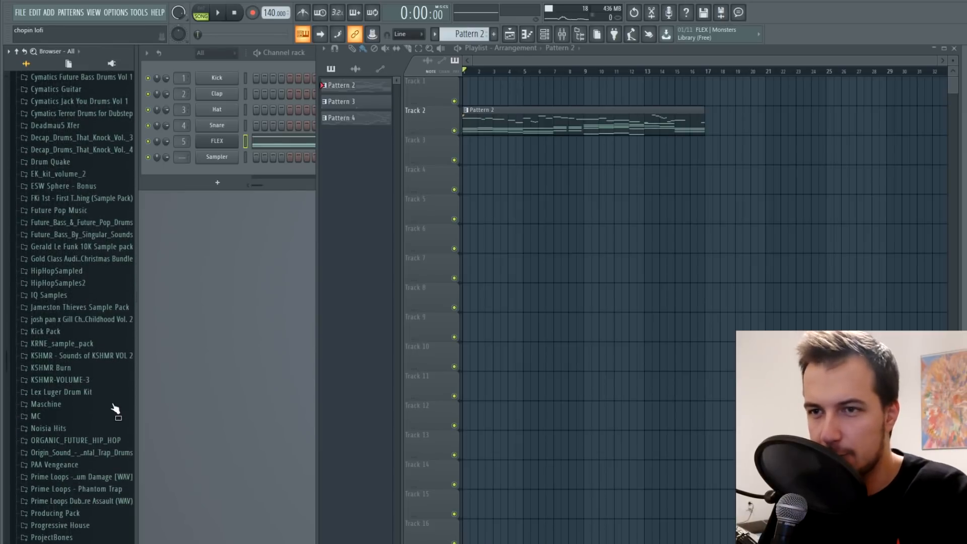
{"action": "left_click", "coordinate": [92, 381]}
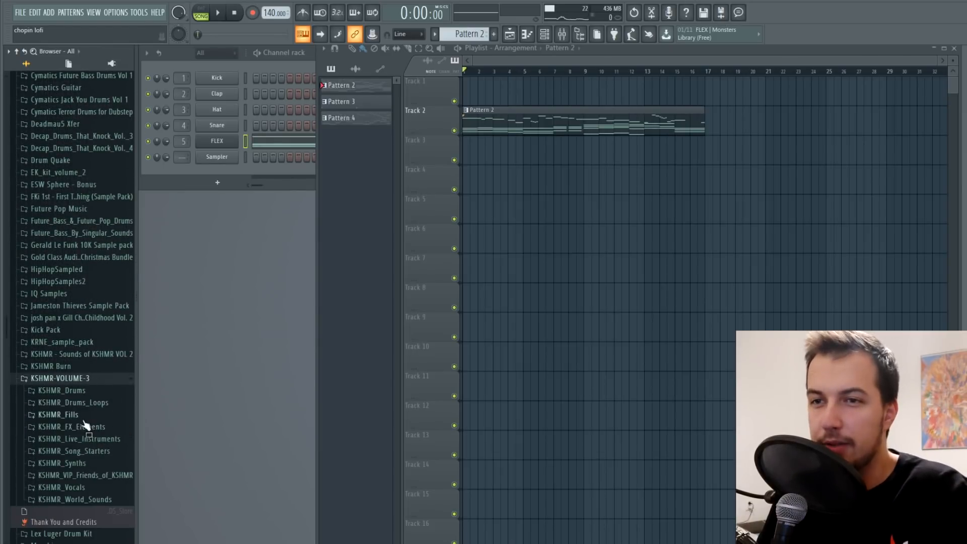
{"action": "left_click", "coordinate": [76, 391]}
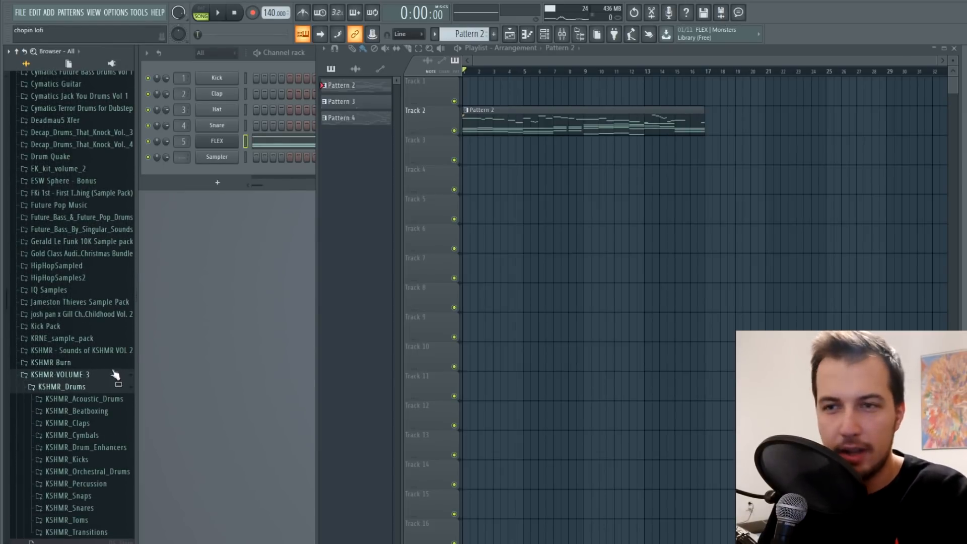
{"action": "left_click", "coordinate": [97, 459]}
{"action": "key", "text": "F4"}
{"action": "left_click_drag", "start_coordinate": [128, 455], "coordinate": [490, 157]}
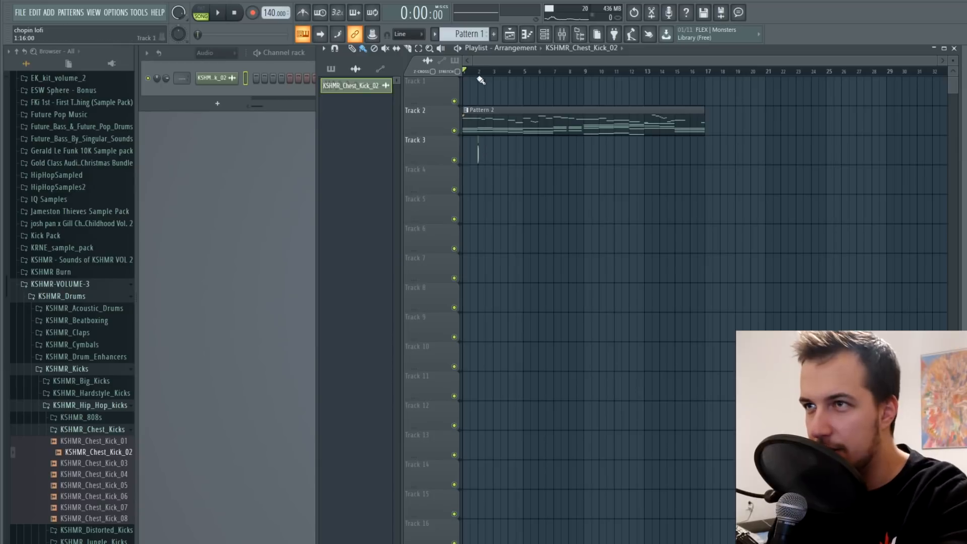
{"action": "scroll", "coordinate": [481, 80], "scroll_direction": "up", "scroll_amount": 3}
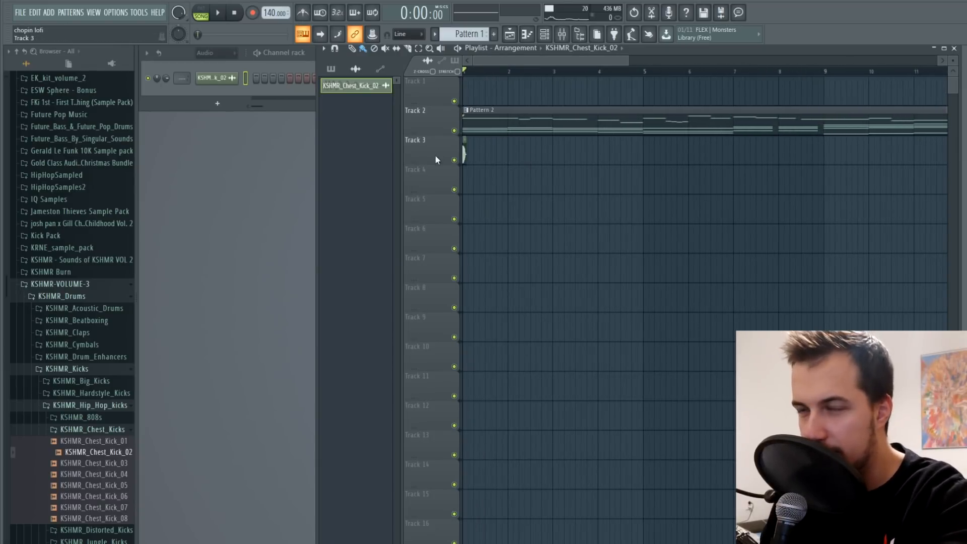
Audition the KSHMR hip hop snares, place KSHMR_Hip_Hop_Snare_27_G# at bar 2 on Track 4, and play the soloed drums with the metronome.
{"action": "left_click", "coordinate": [115, 406]}
{"action": "left_click", "coordinate": [81, 370]}
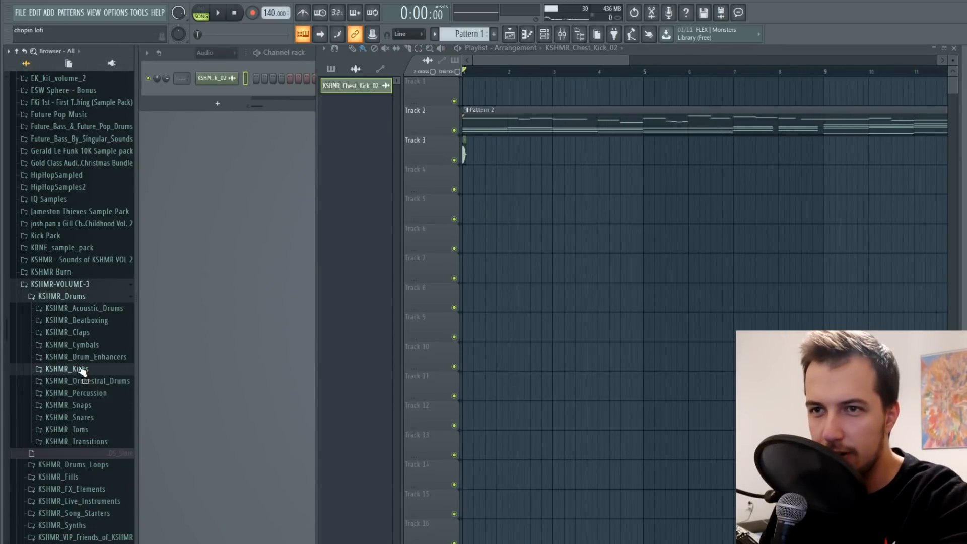
{"action": "left_click", "coordinate": [101, 420]}
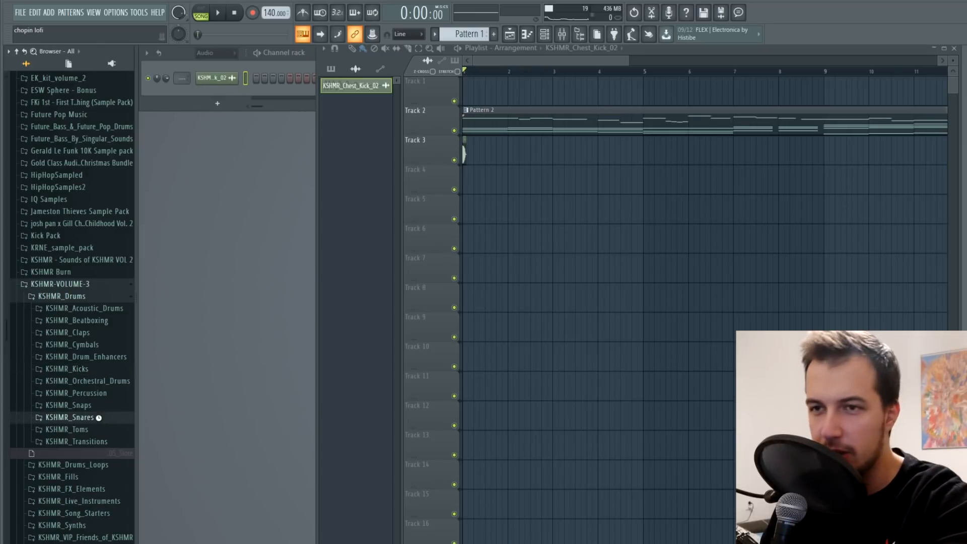
{"action": "left_click", "coordinate": [106, 459]}
{"action": "left_click", "coordinate": [118, 479]}
{"action": "left_click", "coordinate": [118, 499]}
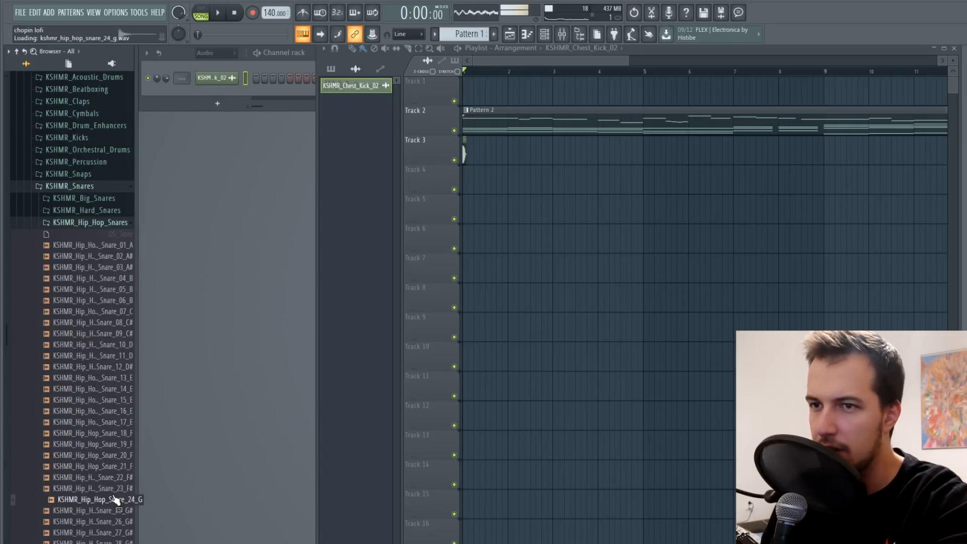
{"action": "scroll", "coordinate": [118, 499], "scroll_direction": "down", "scroll_amount": 2}
{"action": "left_click", "coordinate": [117, 469]}
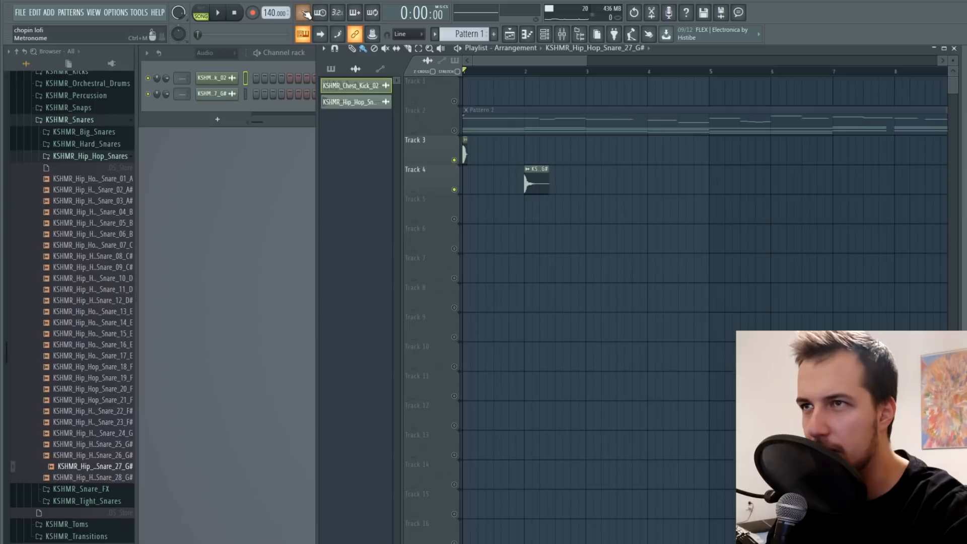
{"action": "key", "text": "space"}
{"action": "key", "text": "space"}
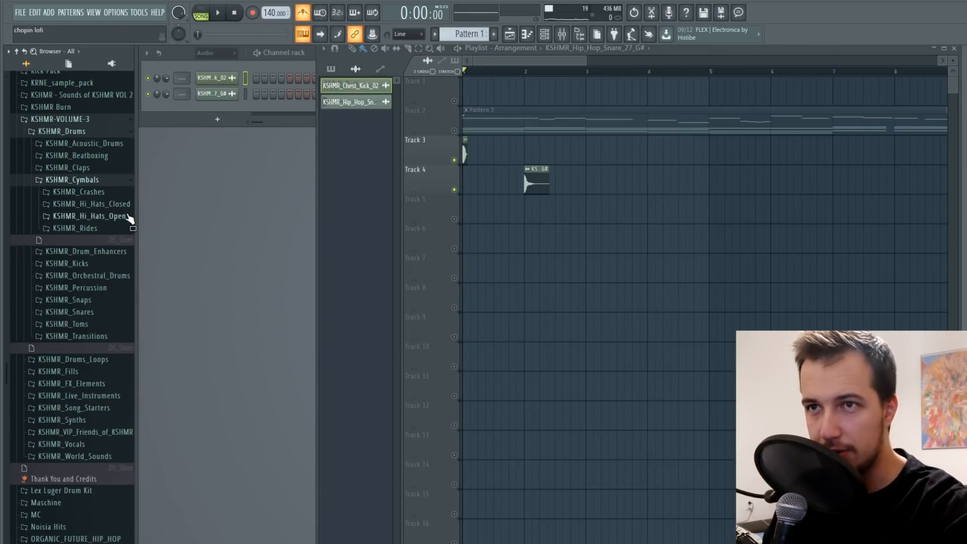
Audition the KSHMR closed hi-hats, place KSHMR_Closed_Hat_09_Dirty in bar 1 on Track 5, and play it with the other drums.
{"action": "left_click", "coordinate": [122, 204]}
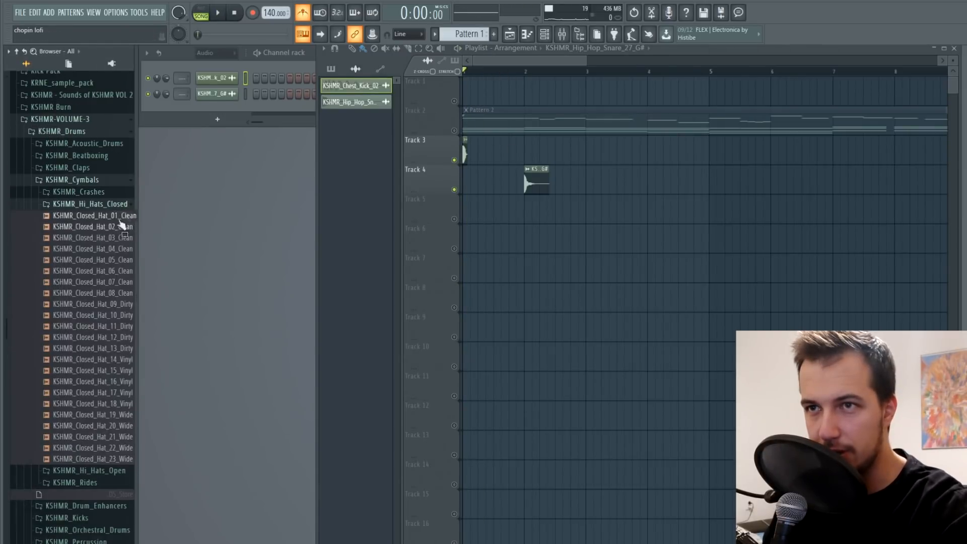
{"action": "left_click", "coordinate": [86, 304]}
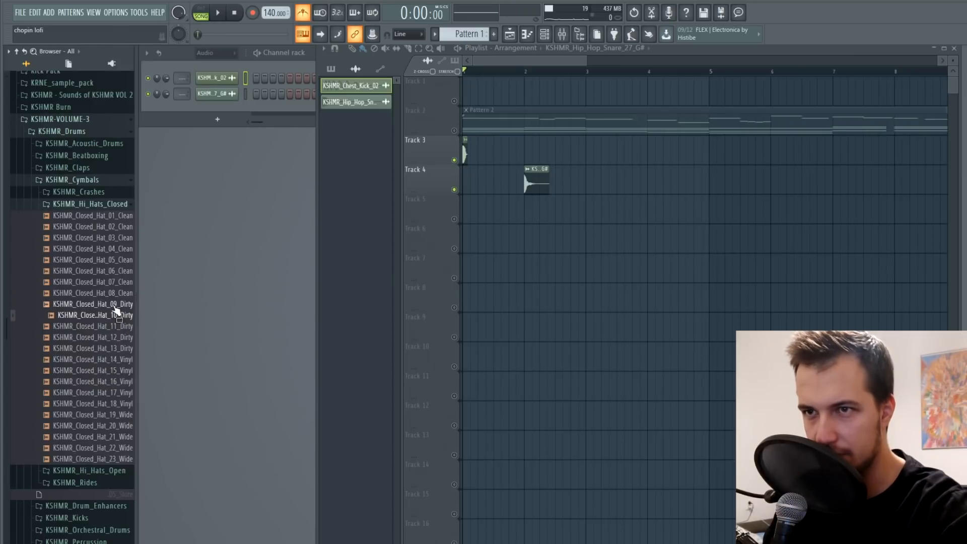
{"action": "scroll", "coordinate": [471, 109], "scroll_direction": "up", "scroll_amount": 3}
{"action": "key", "text": "space"}
{"action": "left_click_drag", "start_coordinate": [488, 225], "coordinate": [511, 211]}
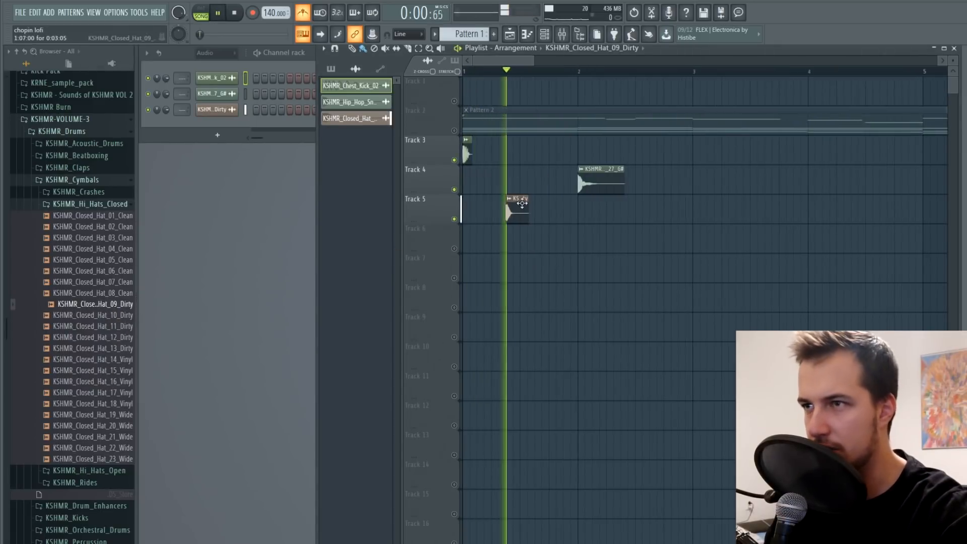
{"action": "key", "text": "space"}
{"action": "key", "text": "space"}
Lower the closed hi-hat's channel volume to 62% and check the balance in playback.
{"action": "double_click", "coordinate": [507, 208]}
{"action": "key", "text": "space"}
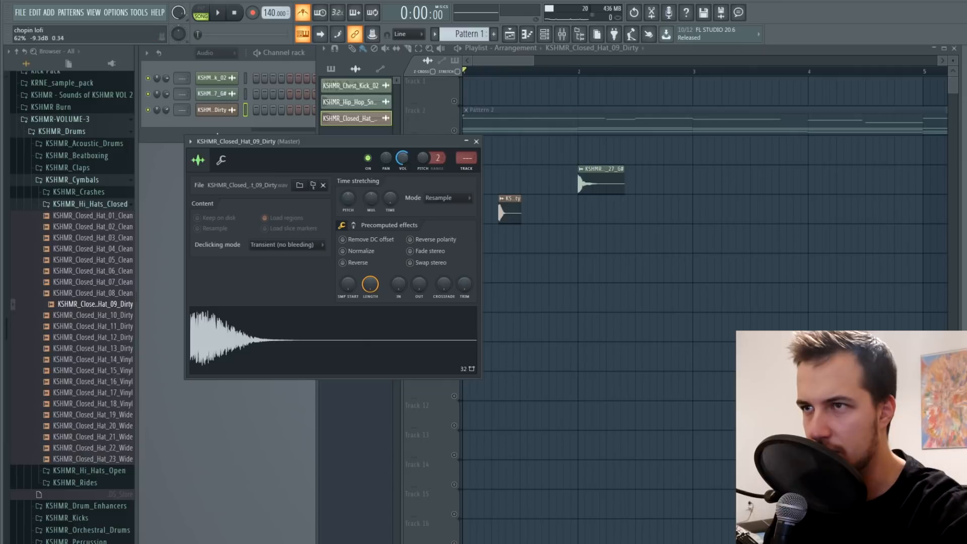
{"action": "left_click", "coordinate": [477, 142]}
{"action": "key", "text": "space"}
{"action": "key", "text": "space"}
Move the snare to 1:09:00 on Track 4, nudge the closed hat slightly earlier off the grid, and play the groove.
{"action": "left_click_drag", "start_coordinate": [592, 187], "coordinate": [538, 185]}
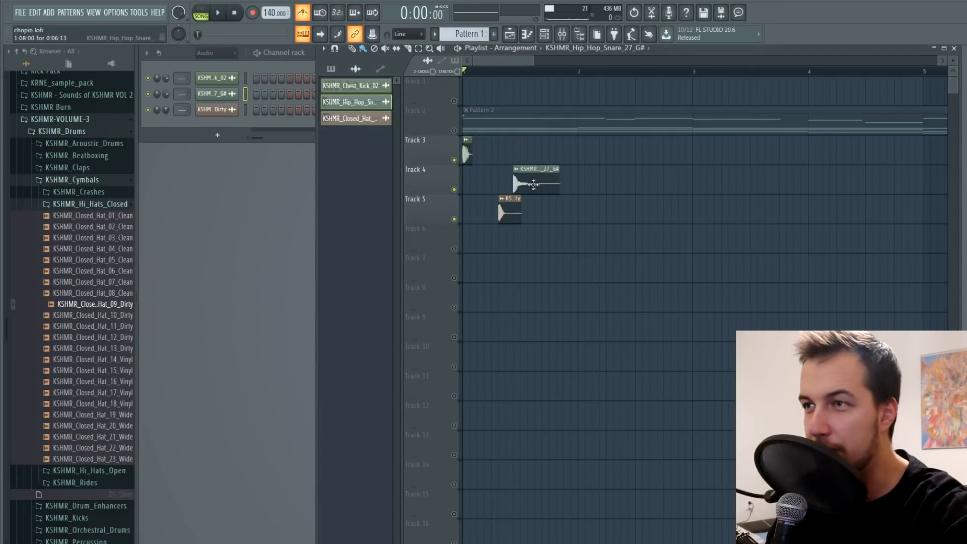
{"action": "scroll", "coordinate": [534, 185], "scroll_direction": "up", "scroll_amount": 2}
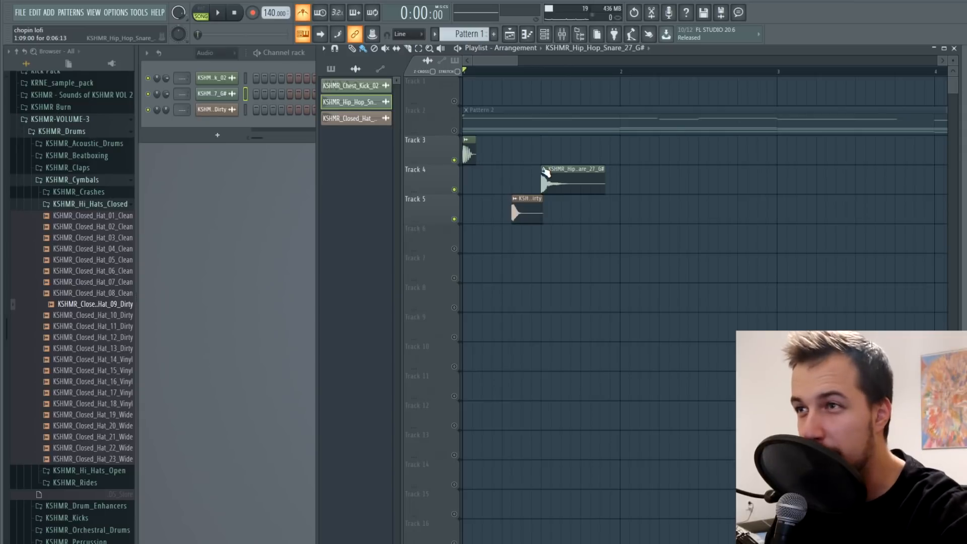
{"action": "scroll", "coordinate": [519, 79], "scroll_direction": "up", "scroll_amount": 2}
{"action": "scroll", "coordinate": [519, 78], "scroll_direction": "up", "scroll_amount": 1}
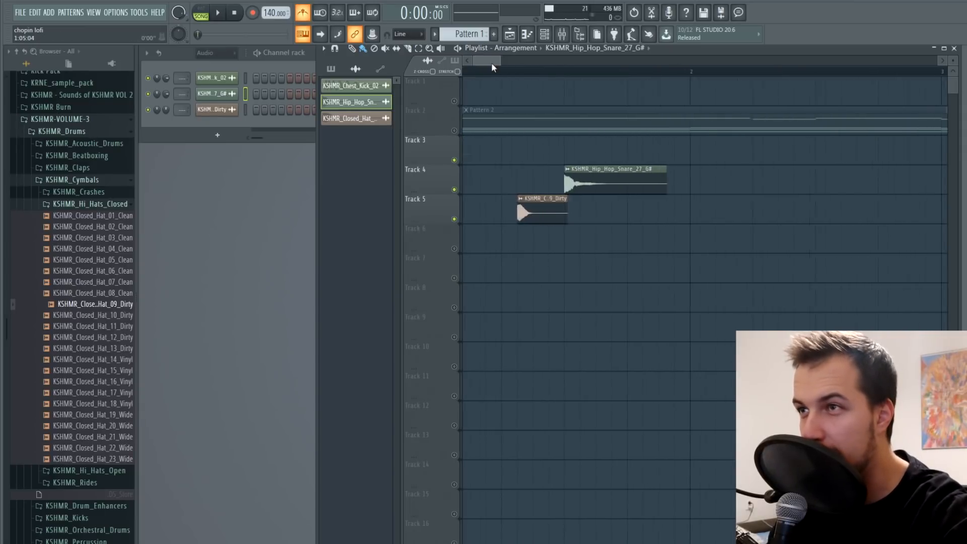
{"action": "left_click_drag", "start_coordinate": [492, 61], "coordinate": [477, 62]}
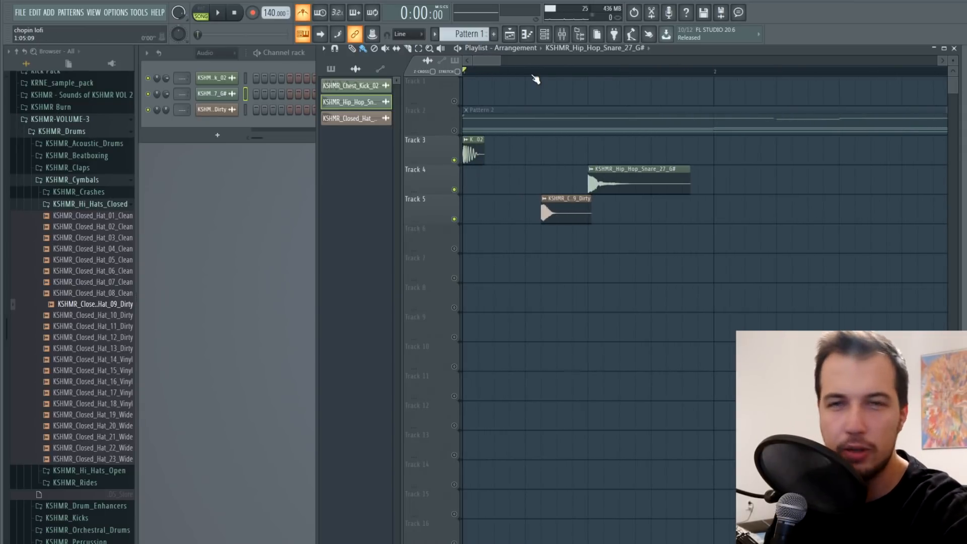
{"action": "scroll", "coordinate": [535, 79], "scroll_direction": "up", "scroll_amount": 3}
{"action": "left_click_drag", "start_coordinate": [493, 63], "coordinate": [464, 64]}
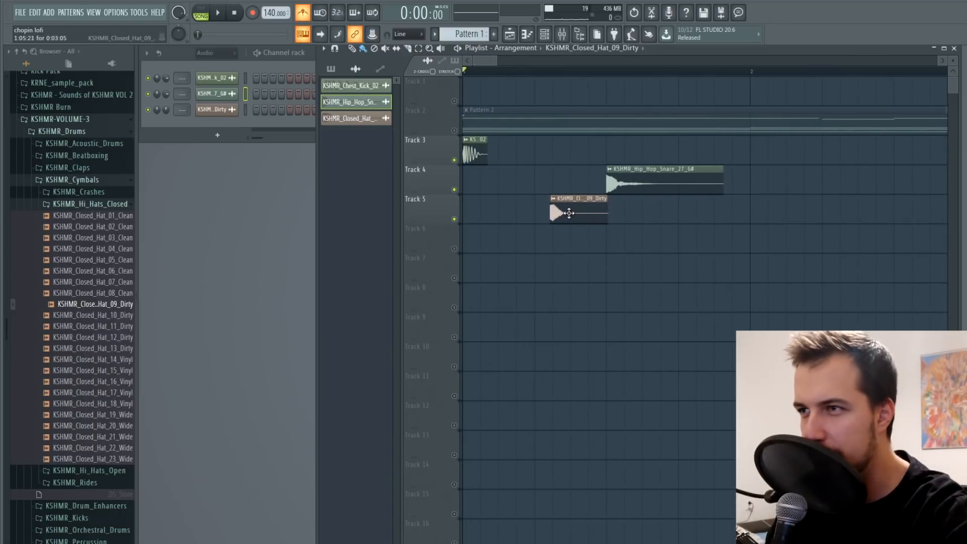
{"action": "key", "text": "space"}
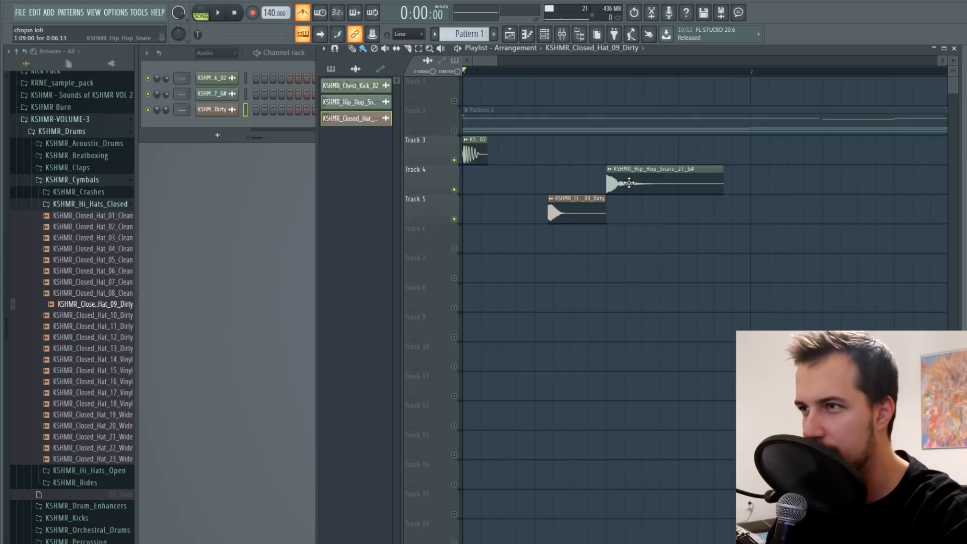
Nudge the snare slightly earlier off the grid and adjust its channel volume during playback.
{"action": "double_click", "coordinate": [624, 182]}
{"action": "key", "text": "space"}
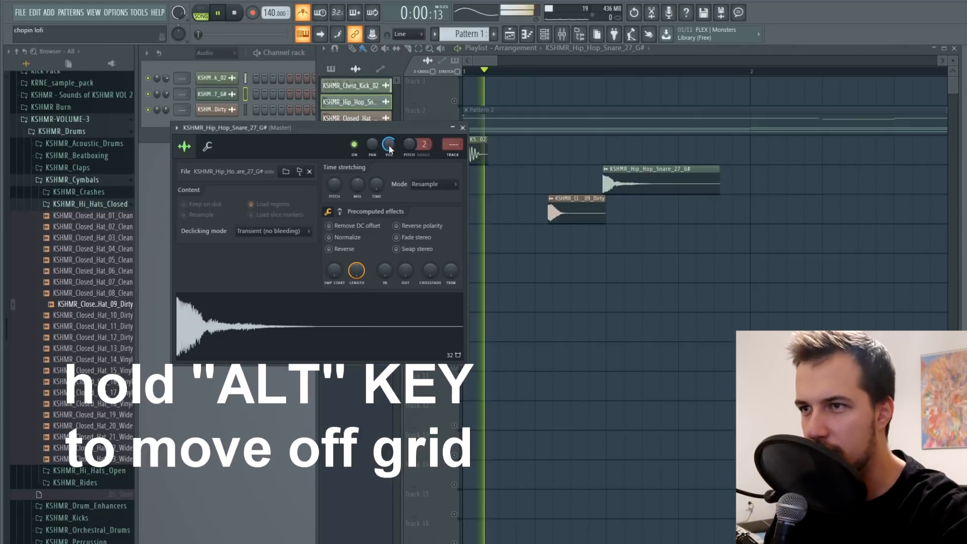
{"action": "key", "text": "space"}
{"action": "left_click", "coordinate": [459, 128]}
Copy the closed hat to just before bar 2 on Track 5 and play the pattern.
{"action": "left_click_drag", "start_coordinate": [612, 216], "coordinate": [766, 217]}
{"action": "key", "text": "space"}
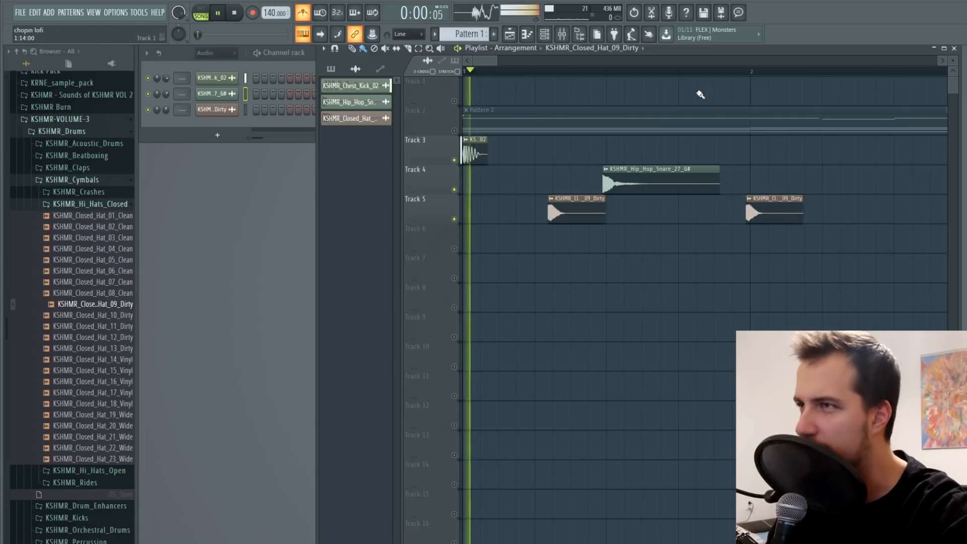
{"action": "key", "text": "space"}
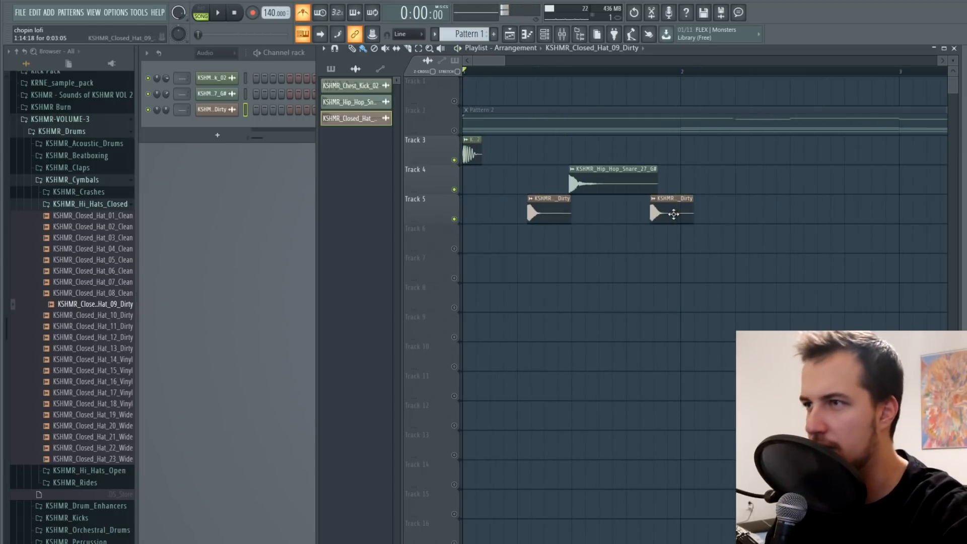
Nudge the second closed hat on Track 5 slightly later, off the grid, during playback.
{"action": "key", "text": "space"}
{"action": "left_click_drag", "start_coordinate": [670, 214], "coordinate": [674, 213]}
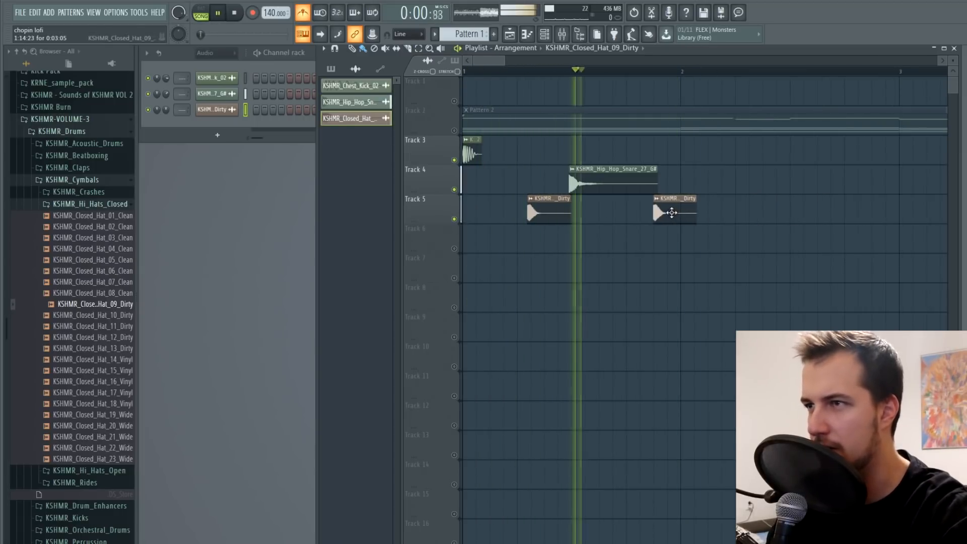
{"action": "key", "text": "space"}
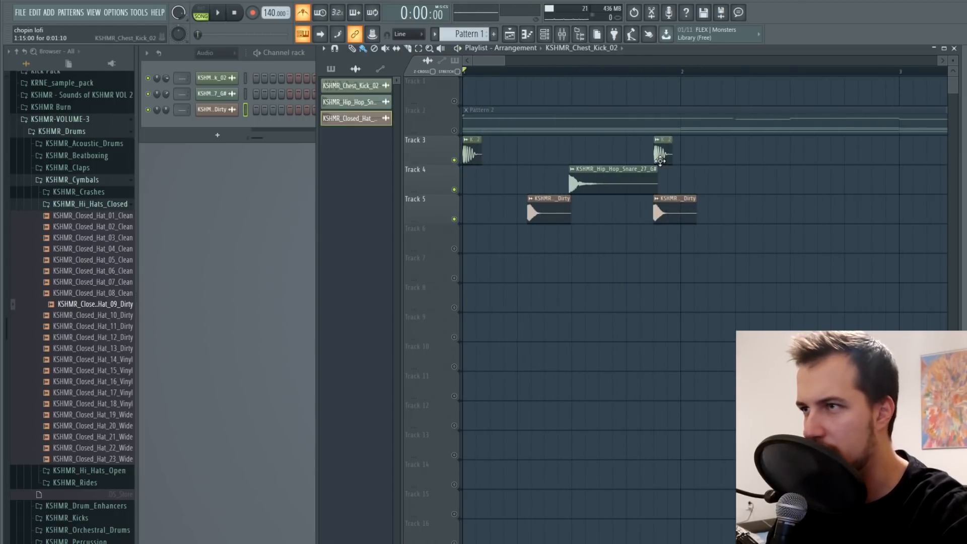
Nudge the kick before bar 2 slightly later on Track 3, and add another kick at the start of bar 2.
{"action": "left_click_drag", "start_coordinate": [660, 160], "coordinate": [663, 159]}
{"action": "key", "text": "space"}
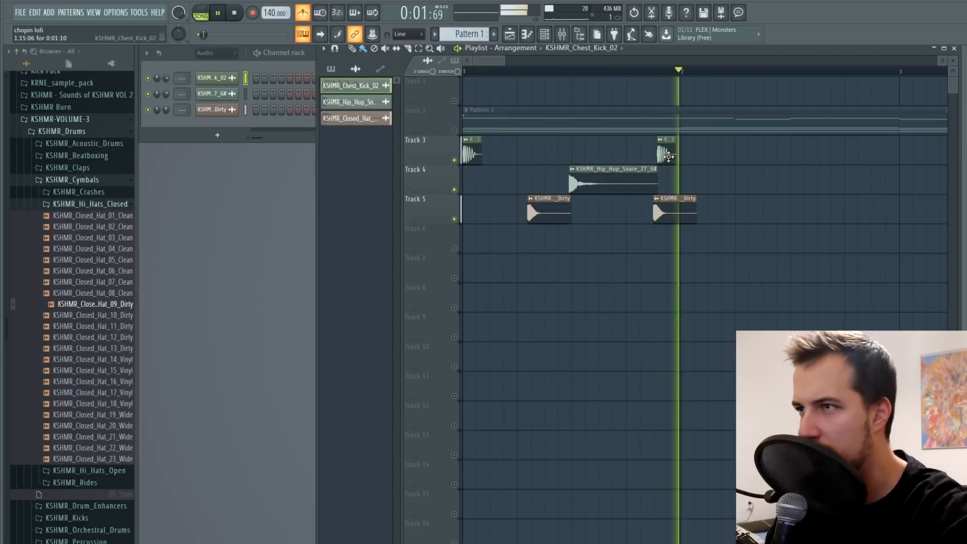
{"action": "left_click", "coordinate": [694, 156]}
{"action": "left_click_drag", "start_coordinate": [694, 157], "coordinate": [690, 157]}
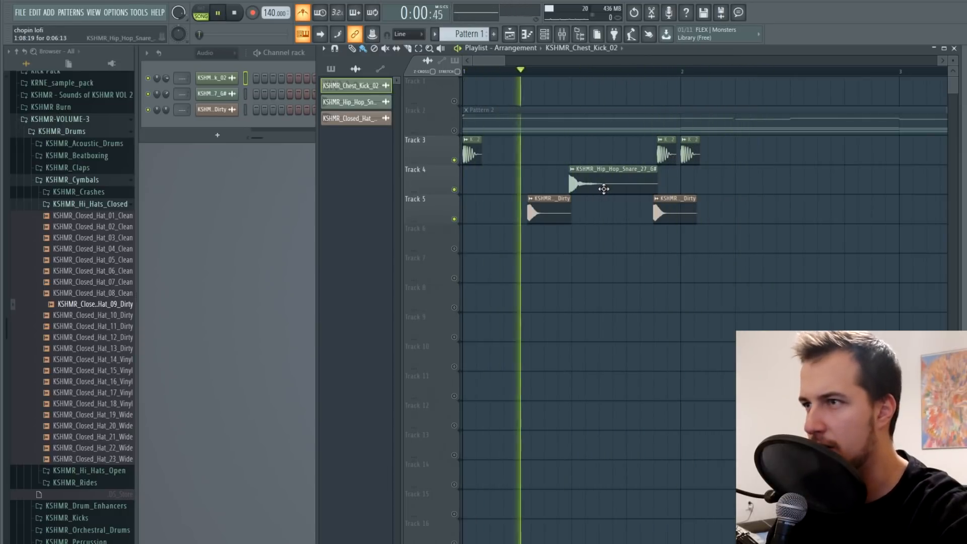
Copy the snare and the first closed hat into bar 2 on Tracks 4 and 5, and play the pattern.
{"action": "left_click_drag", "start_coordinate": [603, 188], "coordinate": [808, 183]}
{"action": "key", "text": "space"}
{"action": "key", "text": "space"}
{"action": "left_click_drag", "start_coordinate": [545, 213], "coordinate": [775, 213]}
{"action": "key", "text": "space"}
{"action": "key", "text": "space"}
{"action": "key", "text": "space"}
{"action": "key", "text": "space"}
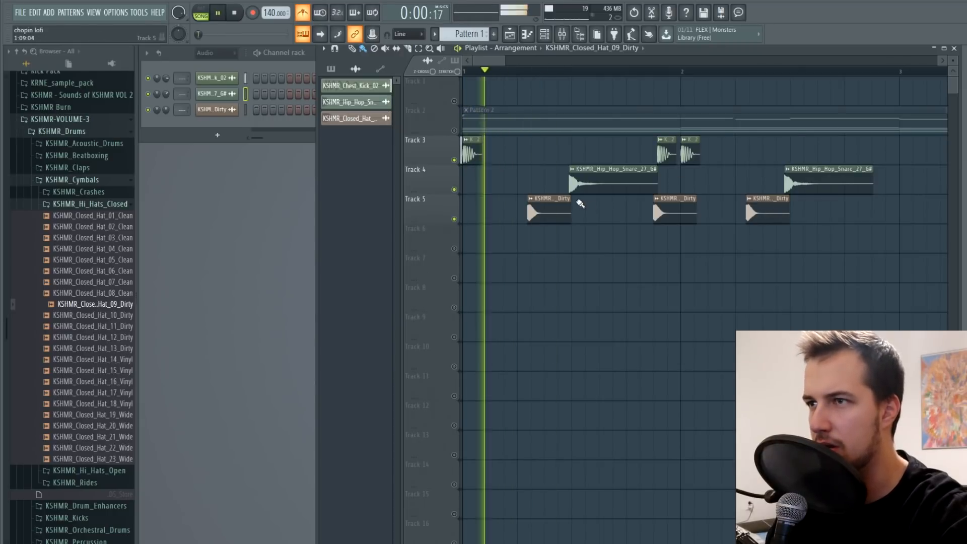
{"action": "key", "text": "space"}
{"action": "key", "text": "space"}
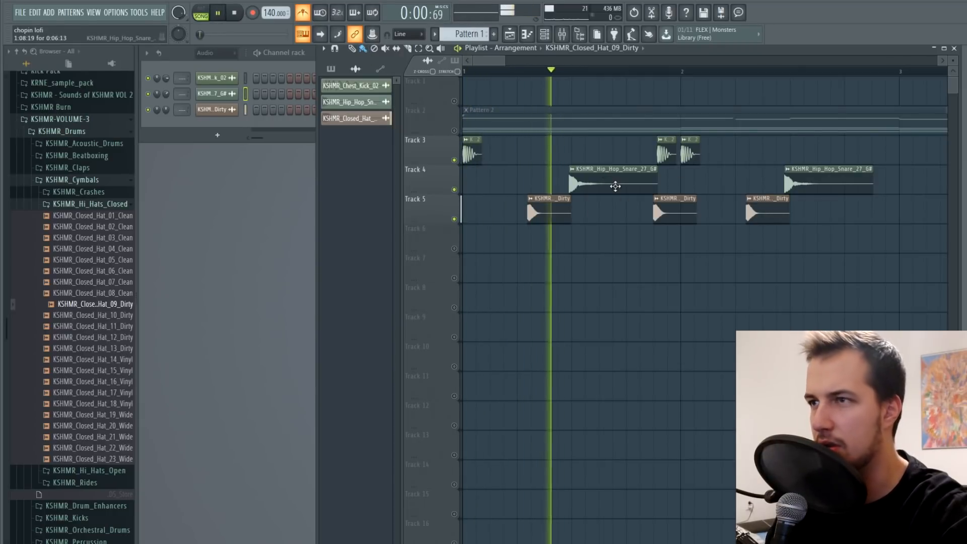
Move the second closed hat earlier on Track 5 so it ends at bar 2, and play the groove.
{"action": "key", "text": "space"}
{"action": "key", "text": "space"}
{"action": "left_click_drag", "start_coordinate": [668, 212], "coordinate": [655, 211]}
{"action": "key", "text": "space"}
{"action": "key", "text": "space"}
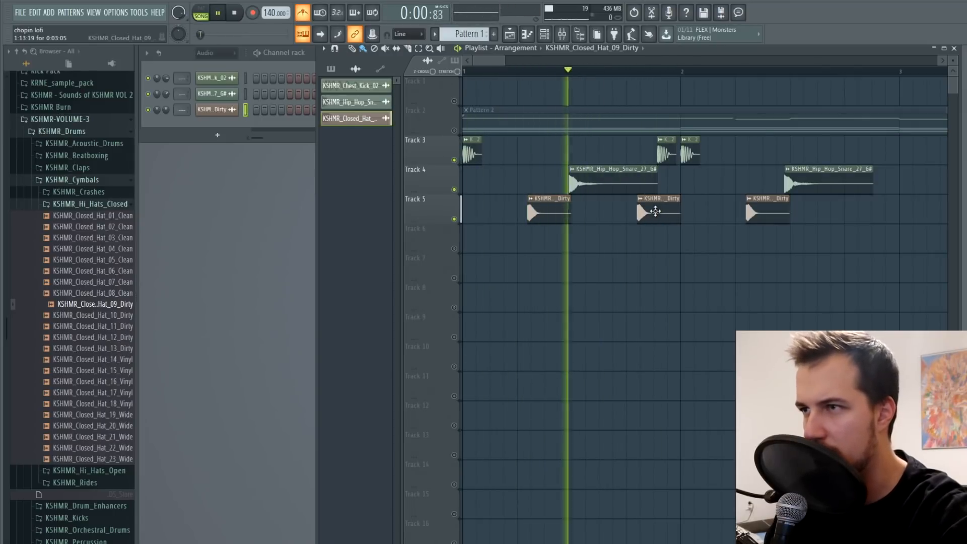
{"action": "key", "text": "space"}
{"action": "key", "text": "space"}
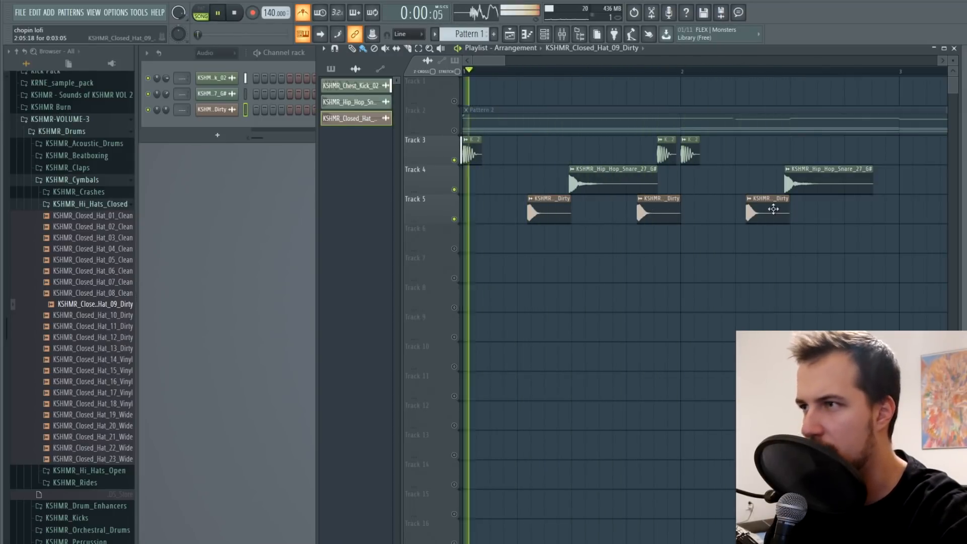
Delete the closed hat and snare copies from bar 2 and play the remaining pattern.
{"action": "right_click", "coordinate": [773, 209]}
{"action": "right_click", "coordinate": [837, 173]}
{"action": "key", "text": "space"}
{"action": "key", "text": "space"}
Nudge the kick just before bar 2 slightly later on Track 3 while checking the timing in playback.
{"action": "left_click_drag", "start_coordinate": [670, 160], "coordinate": [674, 161]}
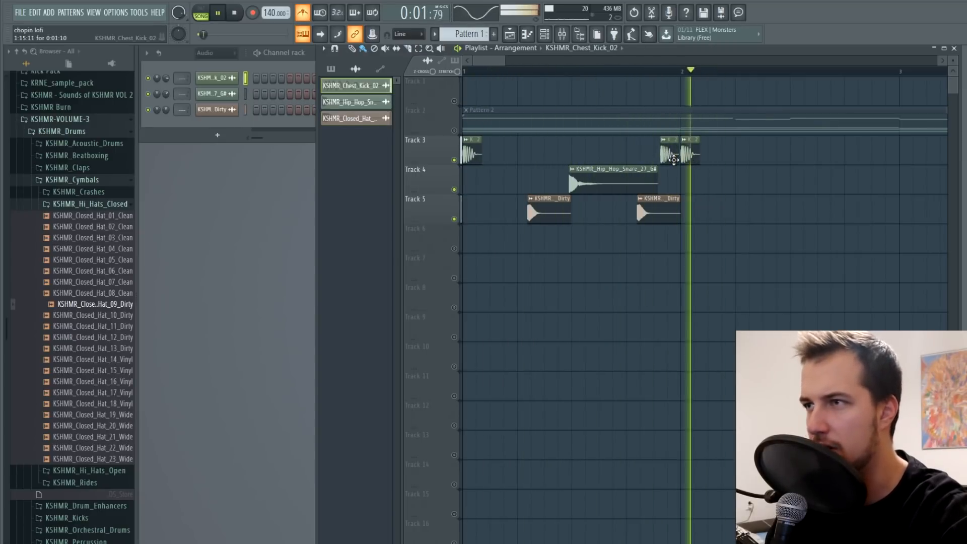
{"action": "key", "text": "space"}
{"action": "key", "text": "space"}
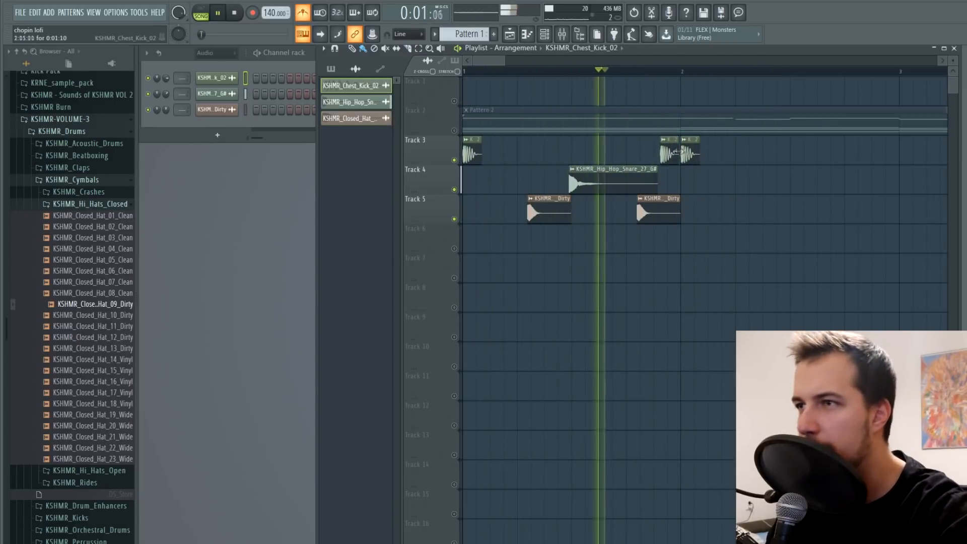
{"action": "left_click_drag", "start_coordinate": [668, 157], "coordinate": [670, 157]}
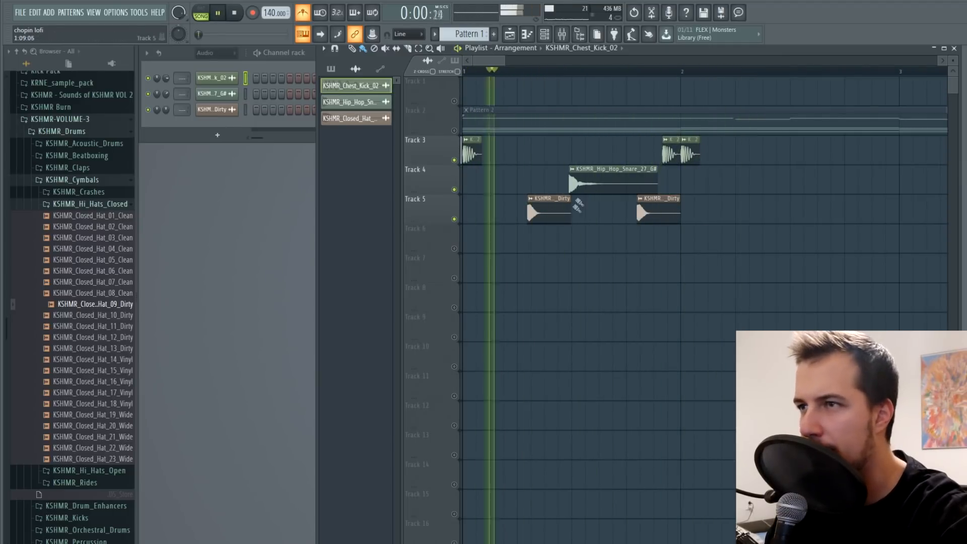
Extend the drum groove to four bars on Tracks 3 to 5 and check the double kick's timing around bar 2.
{"action": "key", "text": "ctrl+a"}
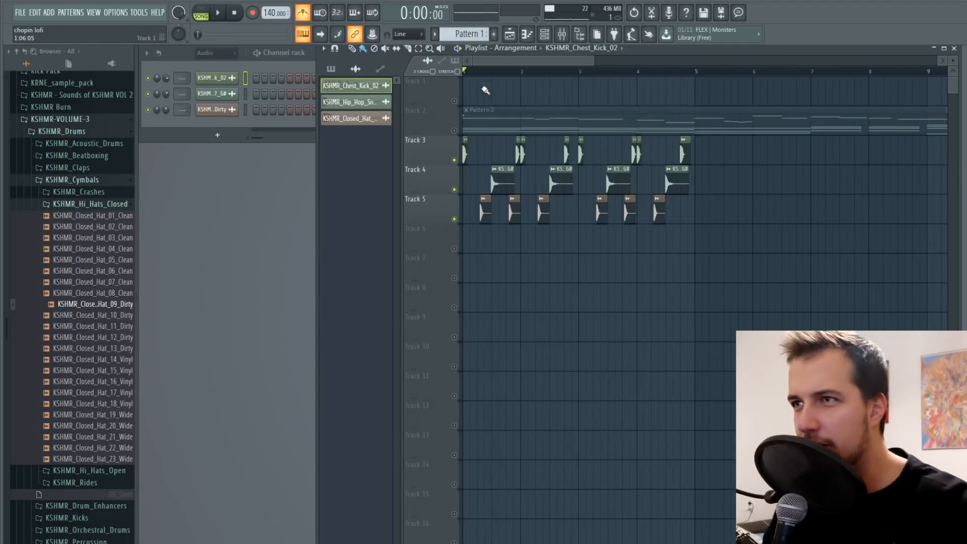
{"action": "scroll", "coordinate": [485, 89], "scroll_direction": "up", "scroll_amount": 8}
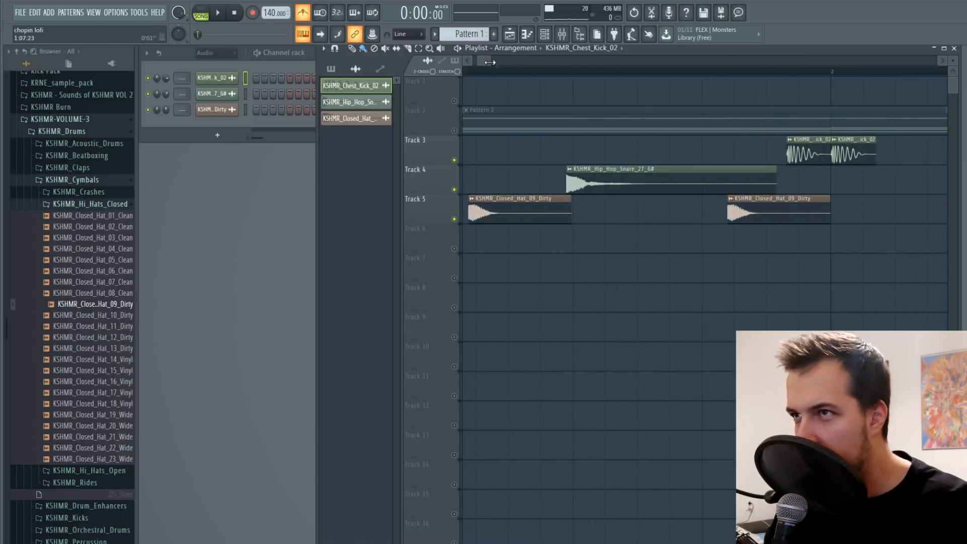
{"action": "scroll", "coordinate": [487, 62], "scroll_direction": "right", "scroll_amount": 3}
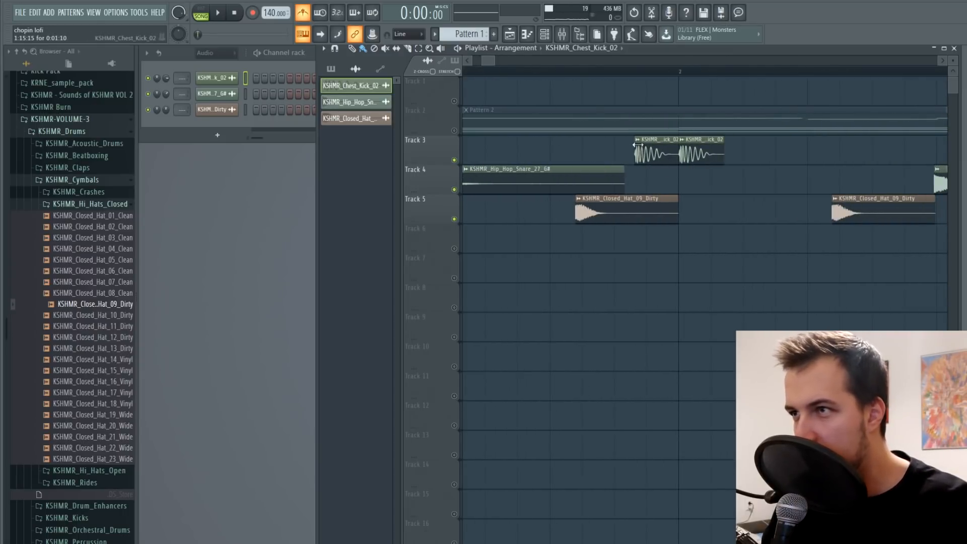
{"action": "scroll", "coordinate": [494, 58], "scroll_direction": "right", "scroll_amount": 4}
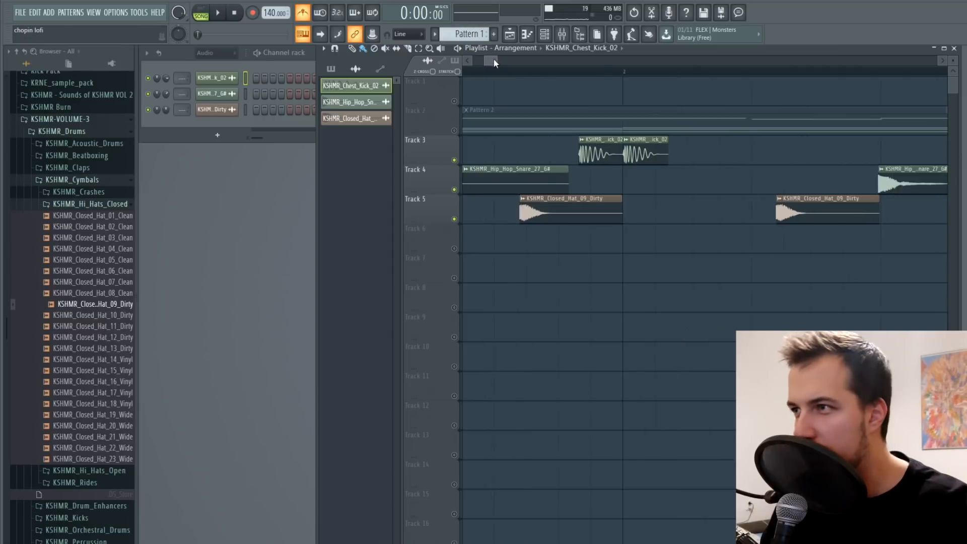
Add an extra kick early in bar 4 on Track 3 and play the four-bar drum pattern.
{"action": "scroll", "coordinate": [616, 80], "scroll_direction": "down", "scroll_amount": 7}
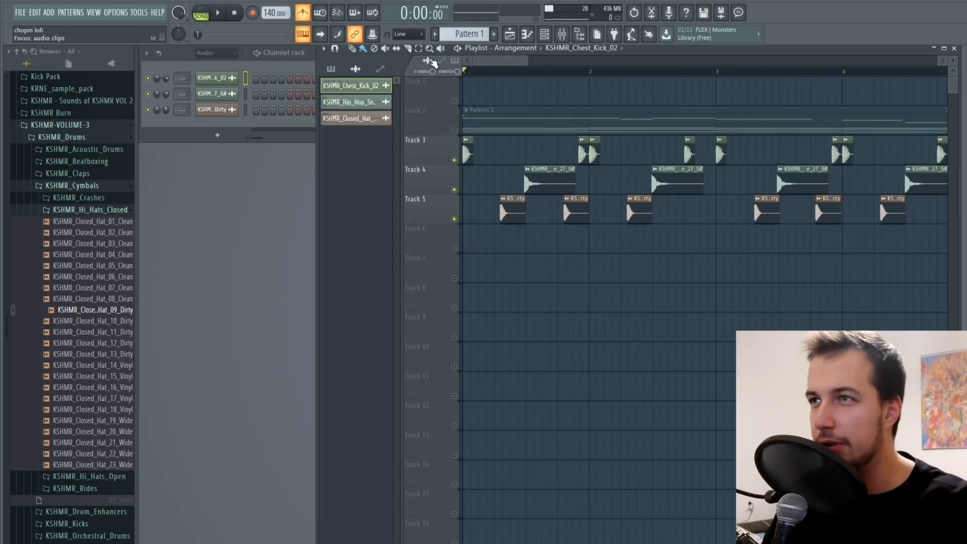
{"action": "left_click_drag", "start_coordinate": [524, 59], "coordinate": [636, 61]}
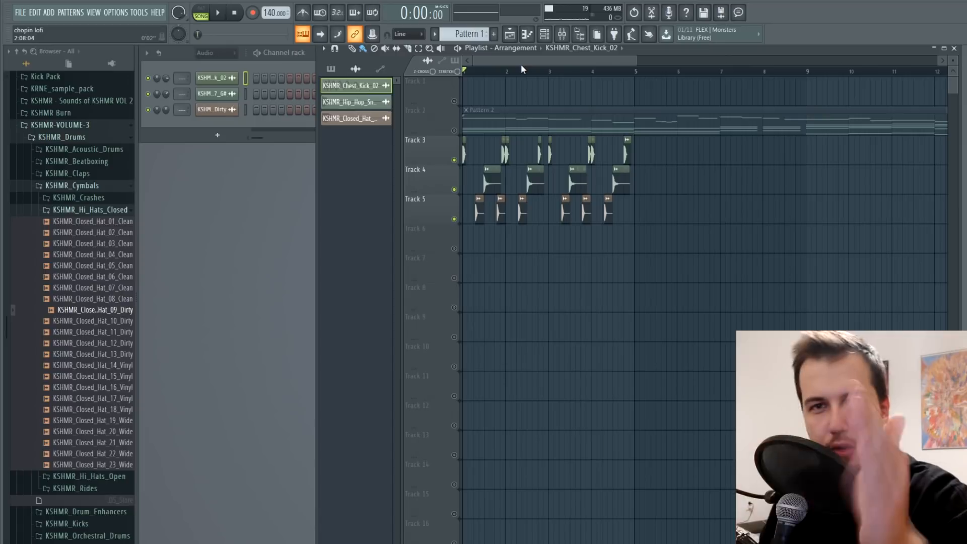
{"action": "key", "text": "space"}
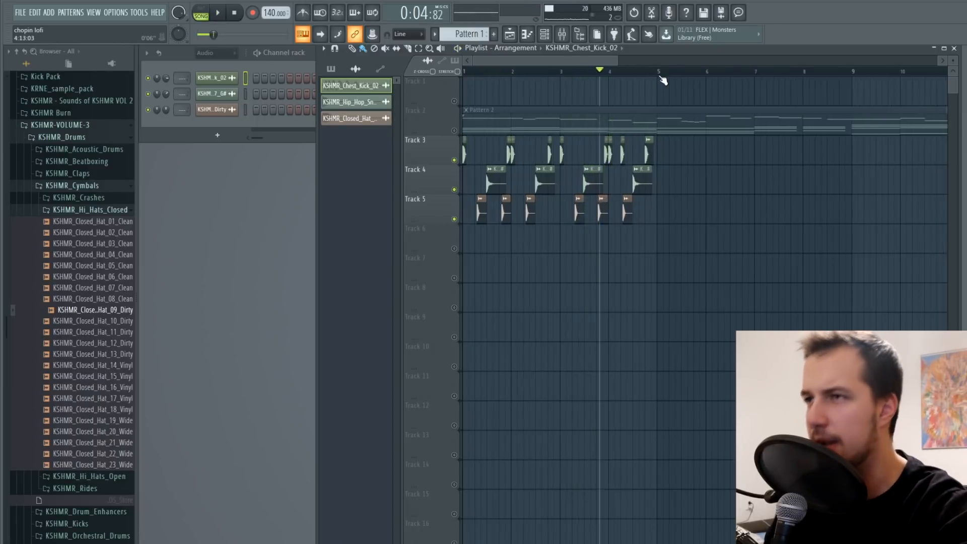
{"action": "scroll", "coordinate": [661, 79], "scroll_direction": "down", "scroll_amount": 2}
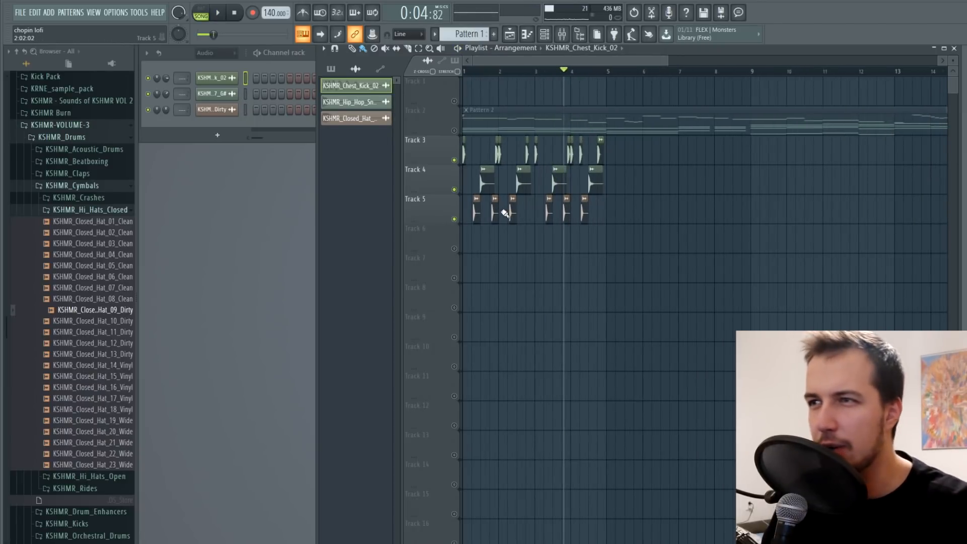
Assign the chest kick to mixer track 6 and the snare and closed hat to mixer track 7.
{"action": "double_click", "coordinate": [464, 155]}
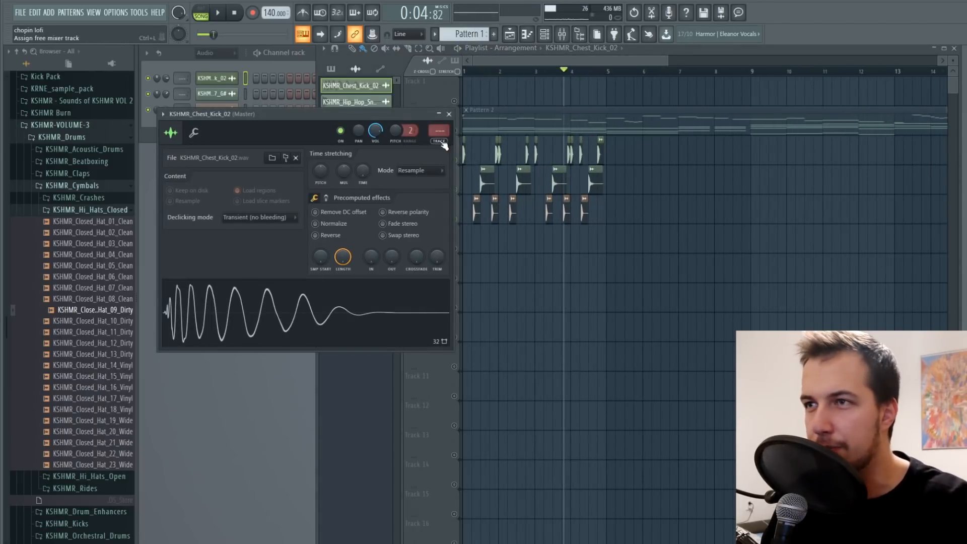
{"action": "key", "text": "ctrl+l"}
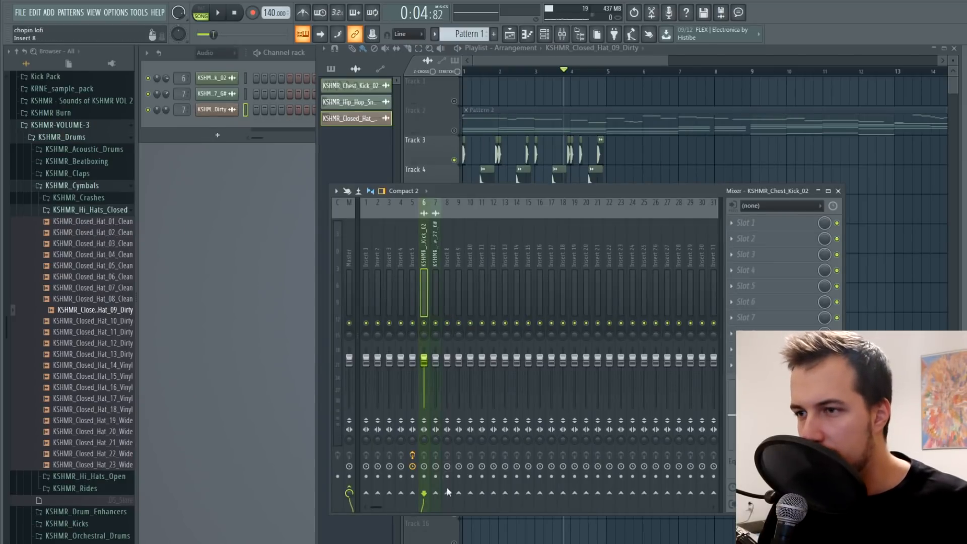
Route the kick's and the snare's mixer tracks to Insert 8 only, and check both tracks' routing.
{"action": "right_click", "coordinate": [448, 493]}
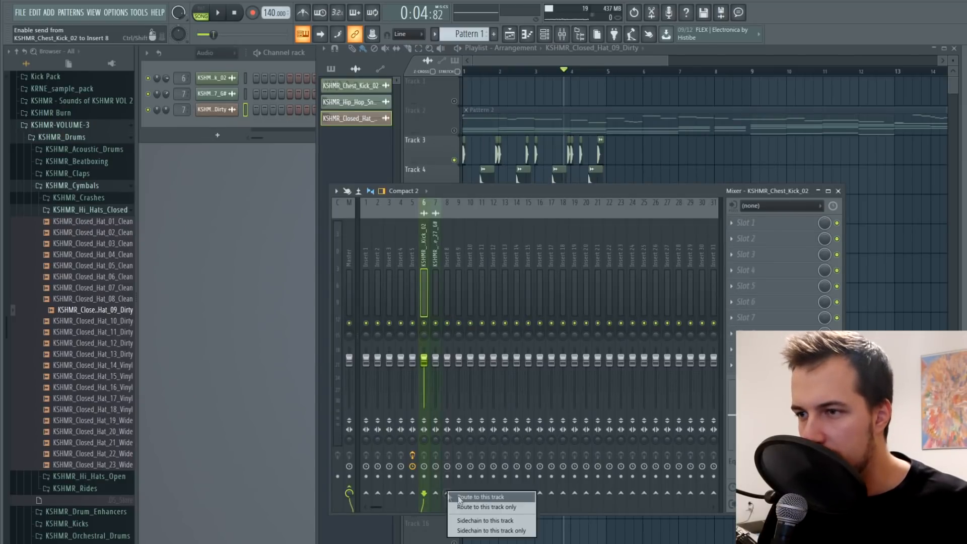
{"action": "left_click", "coordinate": [473, 508]}
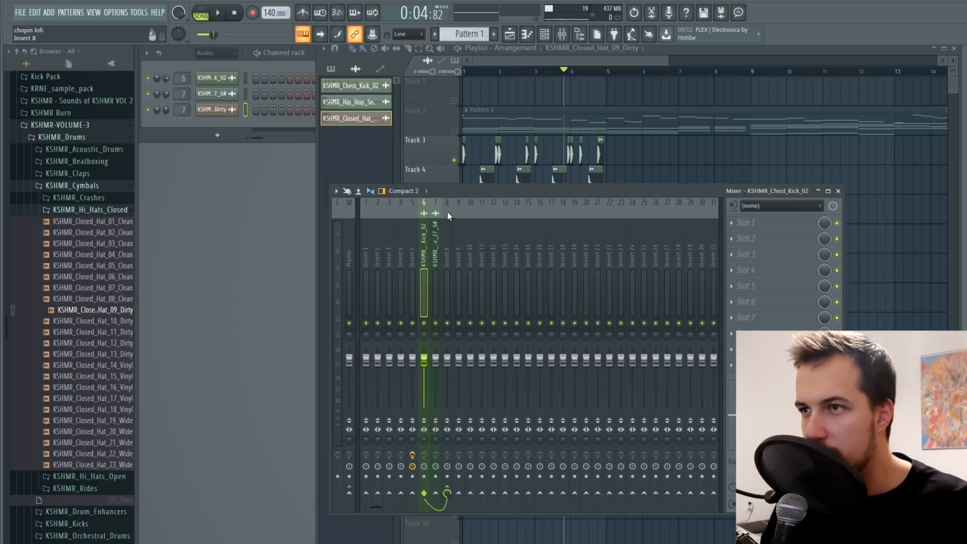
{"action": "left_click", "coordinate": [434, 216]}
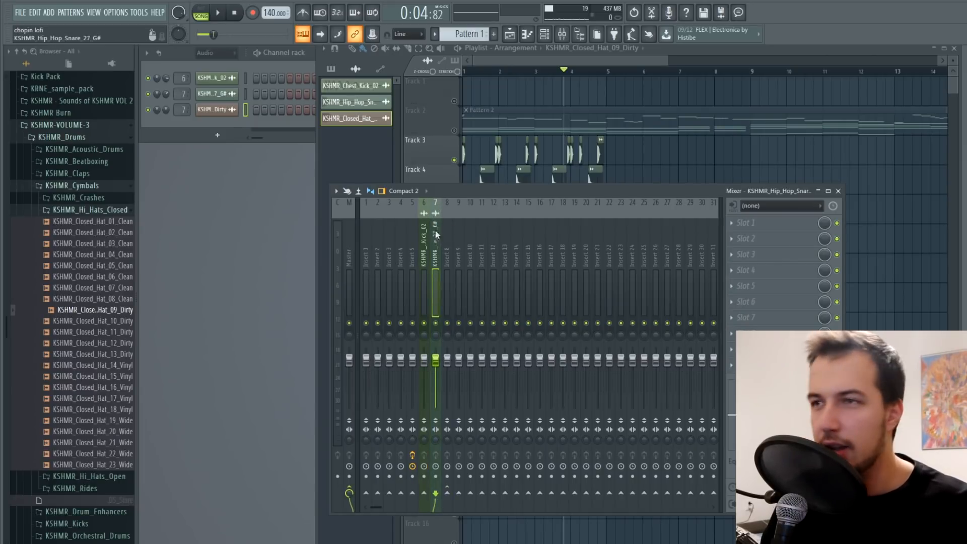
{"action": "right_click", "coordinate": [448, 493]}
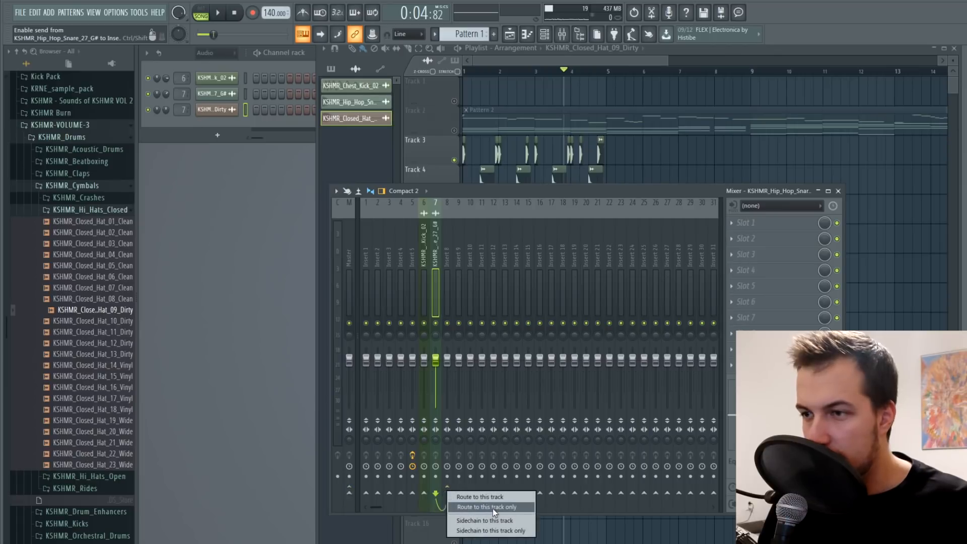
{"action": "left_click", "coordinate": [493, 509]}
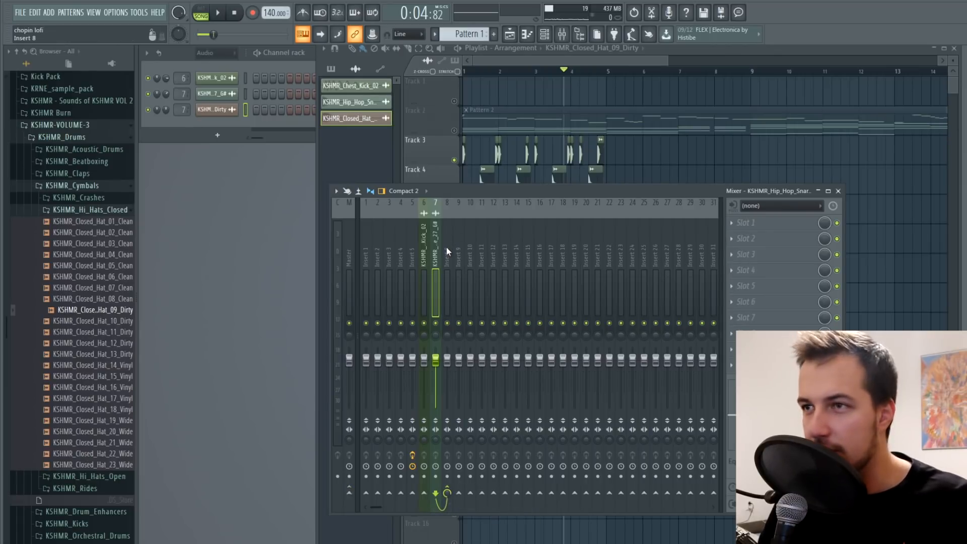
{"action": "left_click", "coordinate": [427, 247]}
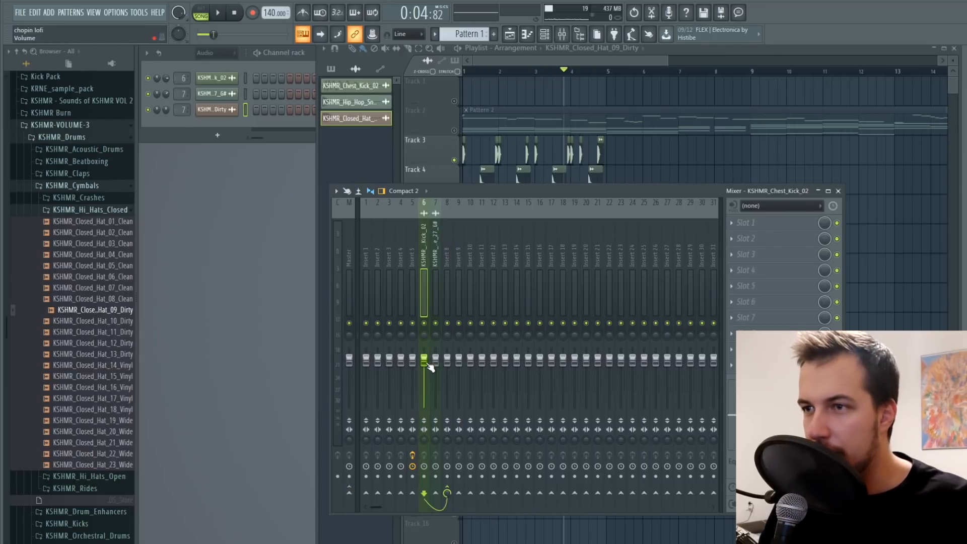
{"action": "left_click", "coordinate": [437, 236]}
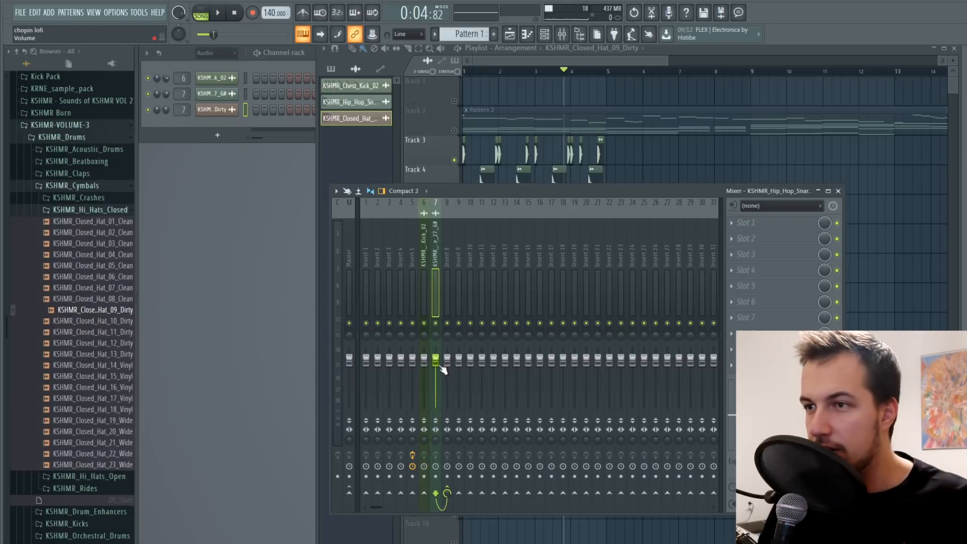
Load the SuperVHS effect onto Insert 8 as the drum bus processor.
{"action": "left_click", "coordinate": [445, 250]}
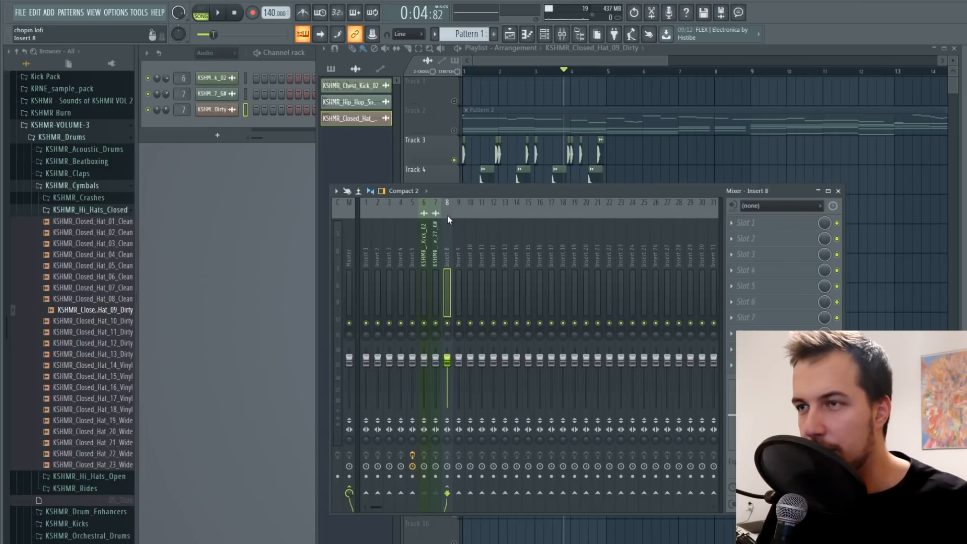
{"action": "left_click", "coordinate": [112, 63]}
{"action": "left_click", "coordinate": [59, 172]}
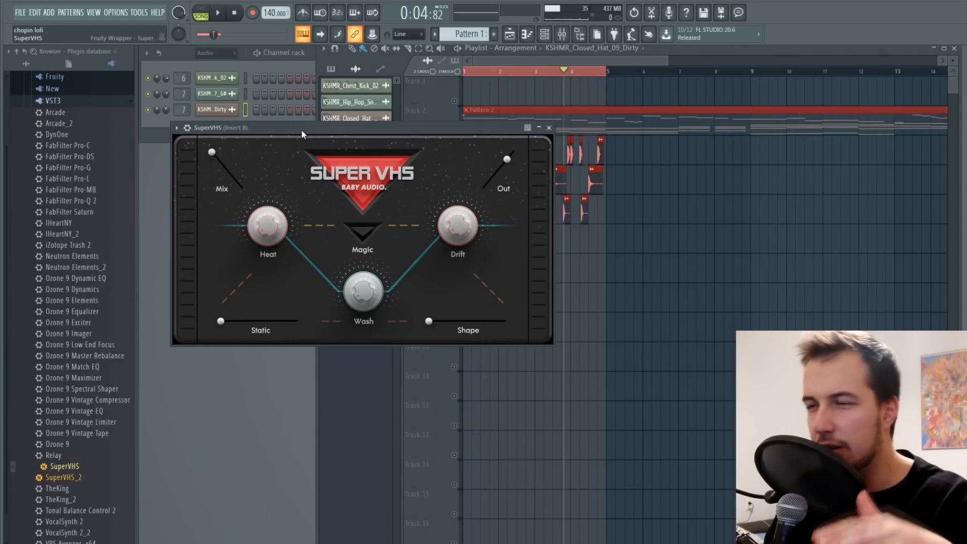
Play bars 1 to 4 from the start and raise the Shape amount slightly in the drum bus's SuperVHS.
{"action": "left_click", "coordinate": [578, 63]}
{"action": "left_click_drag", "start_coordinate": [503, 72], "coordinate": [458, 75]}
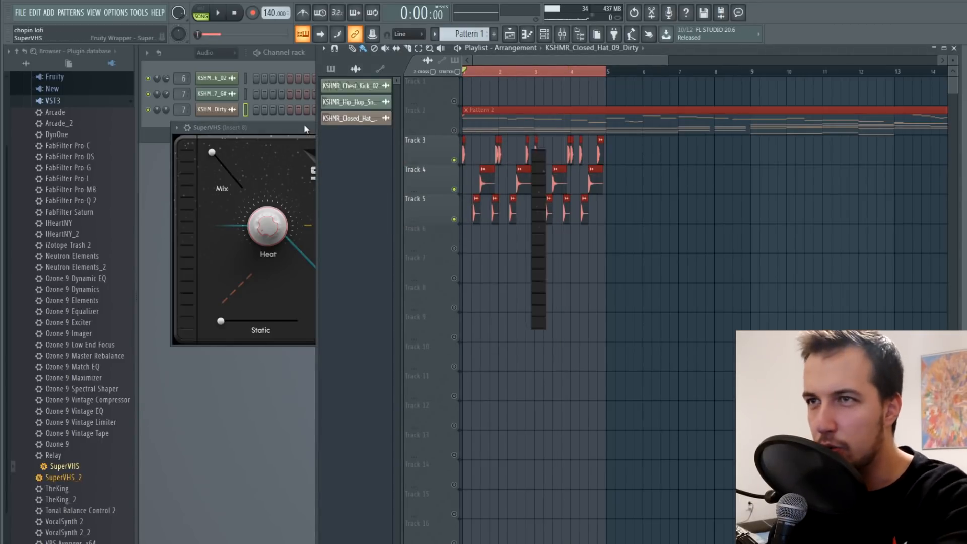
{"action": "left_click", "coordinate": [304, 126]}
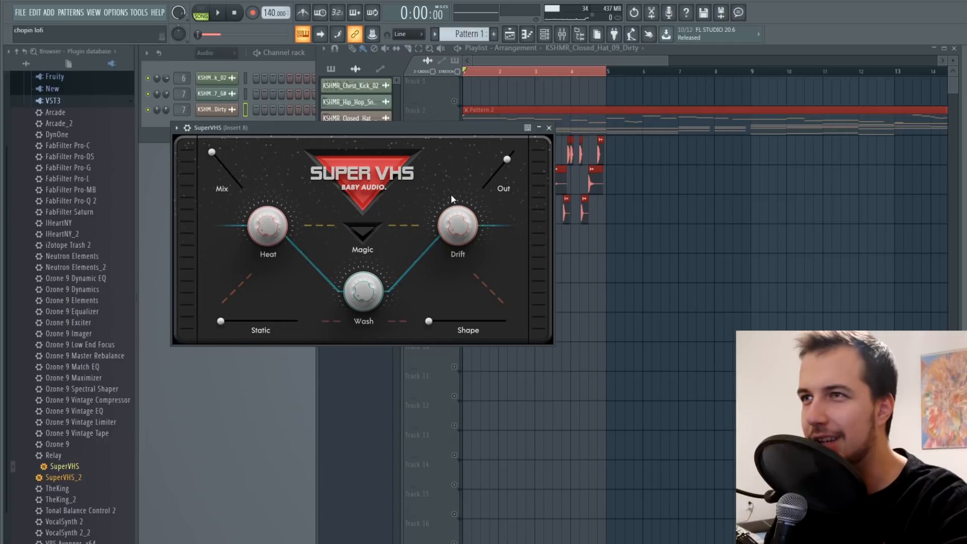
{"action": "key", "text": "space"}
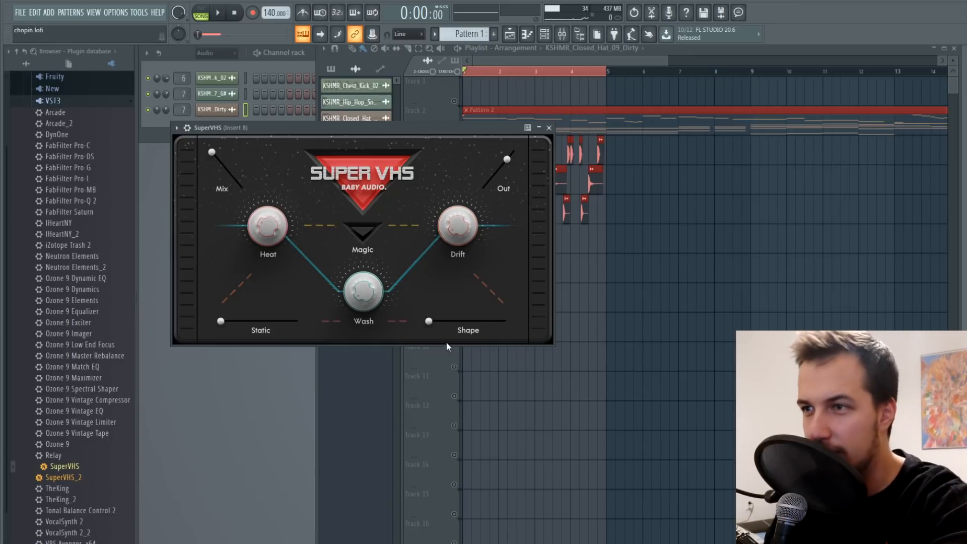
{"action": "left_click", "coordinate": [218, 13]}
{"action": "mouse_move", "coordinate": [429, 320]}
{"action": "left_mouse_down"}
{"action": "mouse_move", "coordinate": [491, 327]}
{"action": "mouse_move", "coordinate": [431, 321]}
{"action": "mouse_move", "coordinate": [439, 322]}
{"action": "left_mouse_up"}
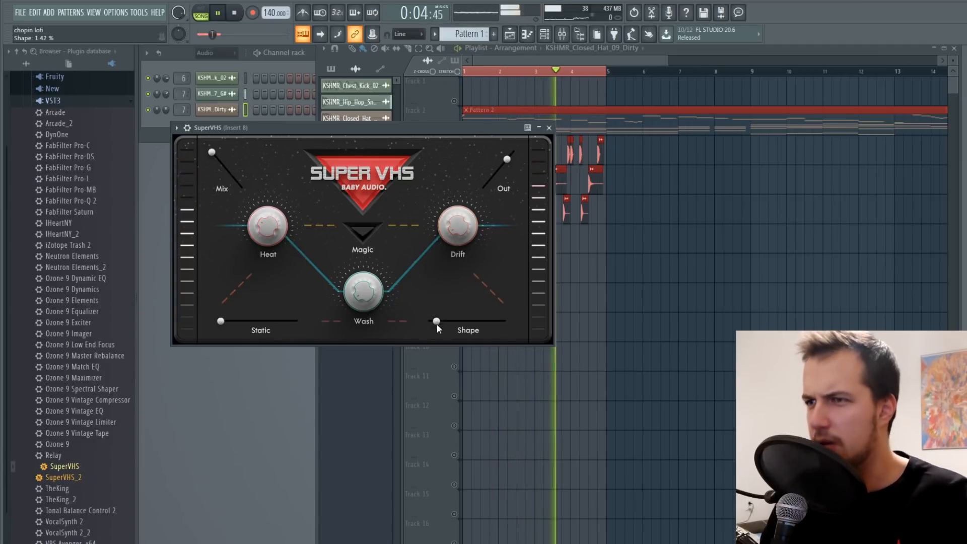
{"action": "left_click_drag", "start_coordinate": [437, 322], "coordinate": [443, 322]}
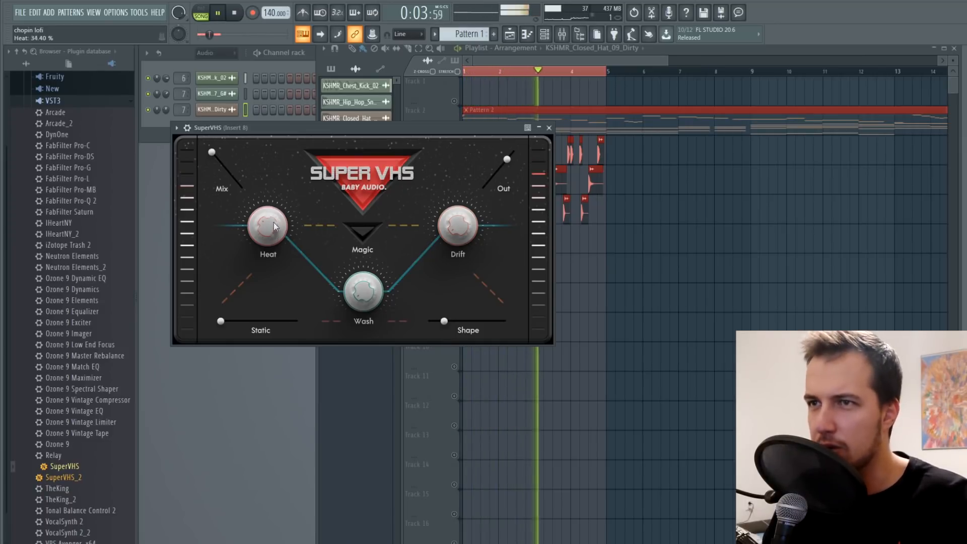
Compare the drum bus with SuperVHS bypassed on Insert 8, re-enable the effect and restart playback.
{"action": "key", "text": "F9"}
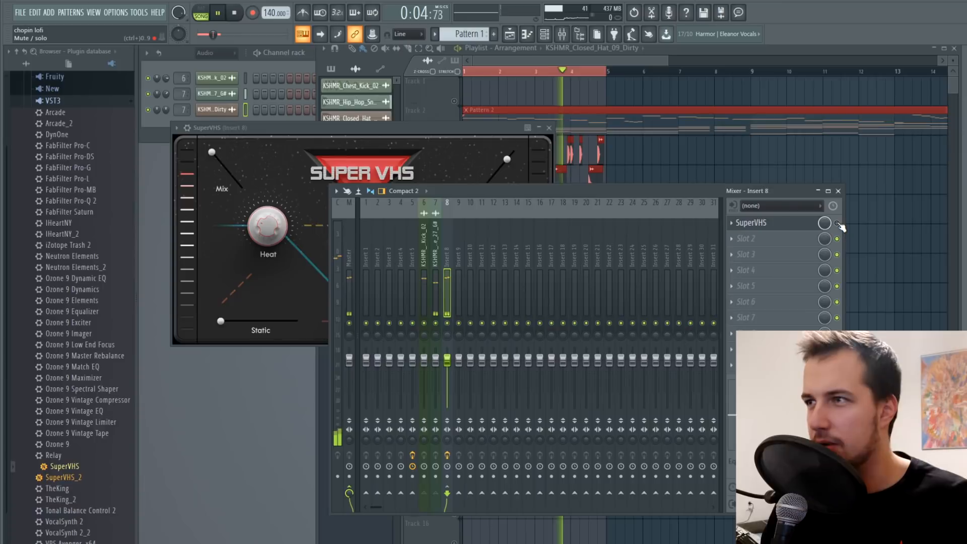
{"action": "left_click", "coordinate": [838, 224]}
{"action": "left_click", "coordinate": [236, 13]}
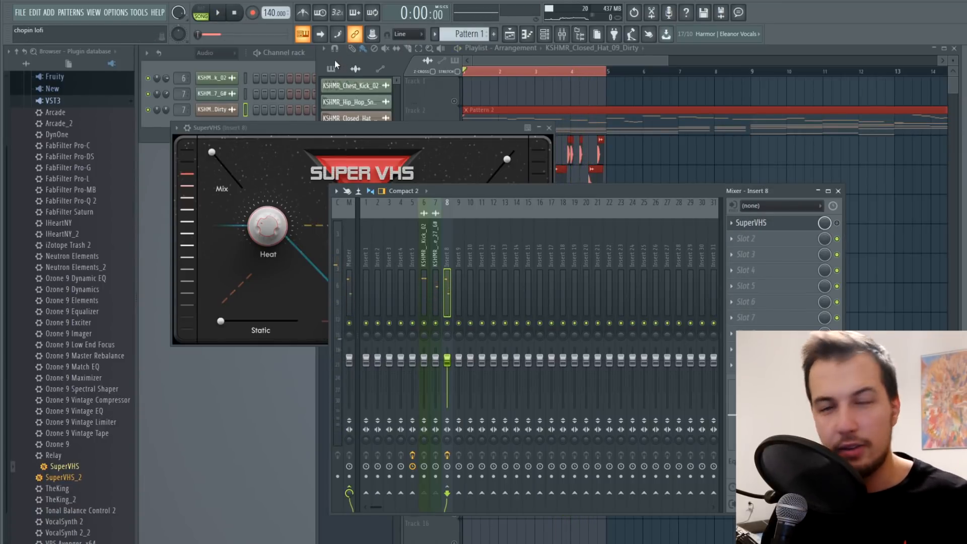
{"action": "left_click", "coordinate": [838, 223]}
{"action": "left_click", "coordinate": [225, 18]}
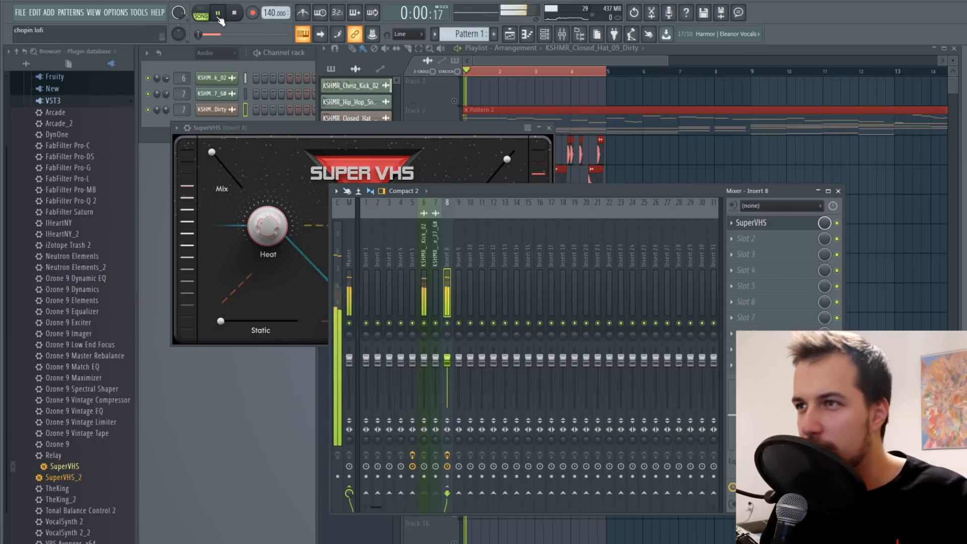
Adjust the Wash amount in the drum bus's SuperVHS during playback, trying settings up to about 68%.
{"action": "left_click", "coordinate": [450, 130]}
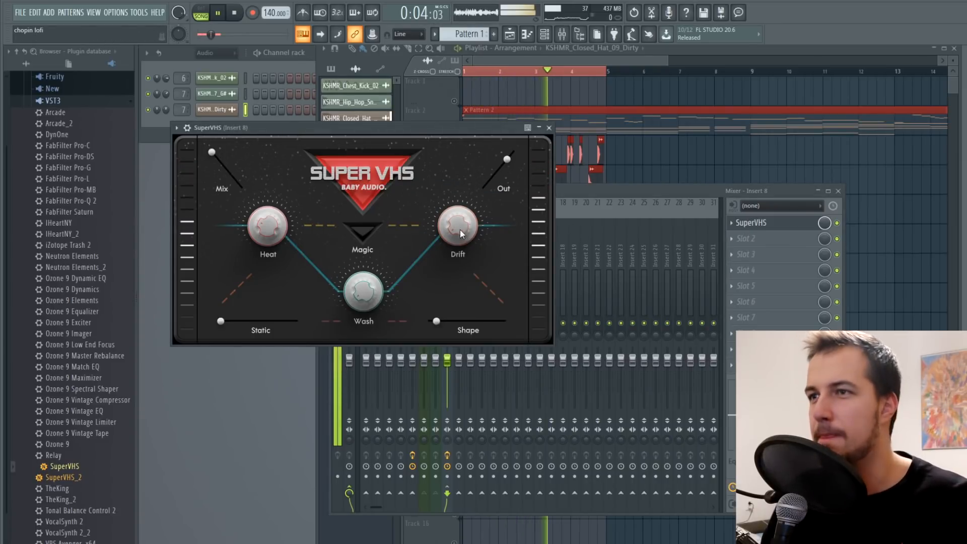
{"action": "left_click_drag", "start_coordinate": [366, 293], "coordinate": [362, 256]}
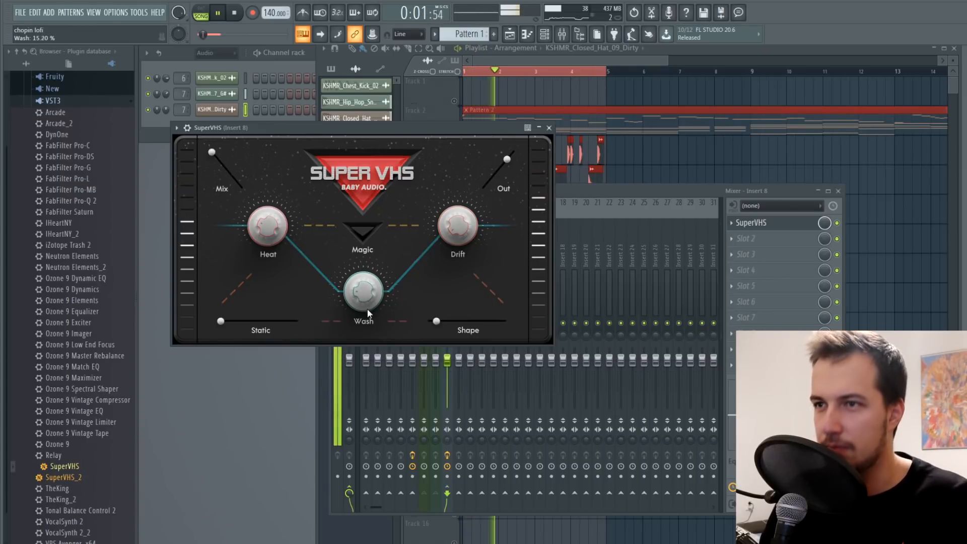
{"action": "left_click_drag", "start_coordinate": [364, 309], "coordinate": [369, 222]}
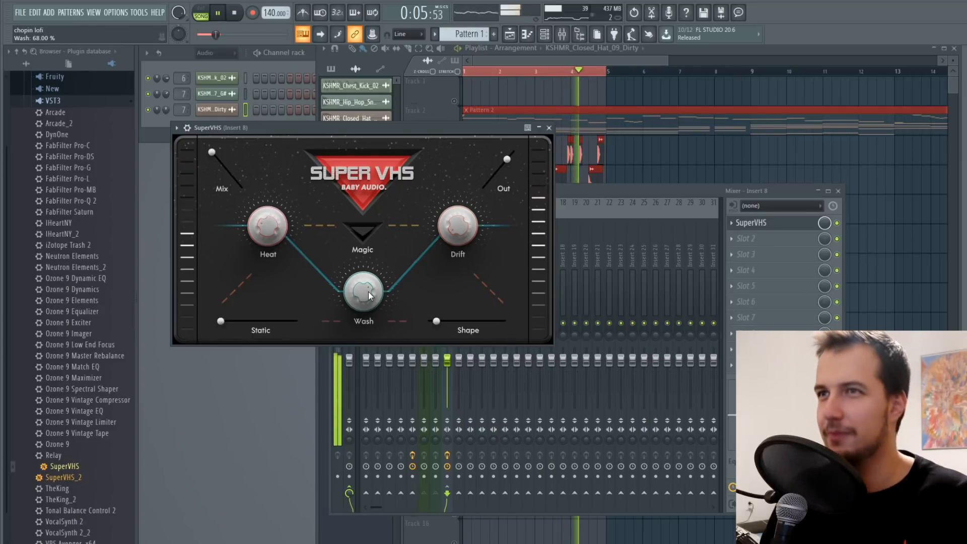
{"action": "key", "text": "space"}
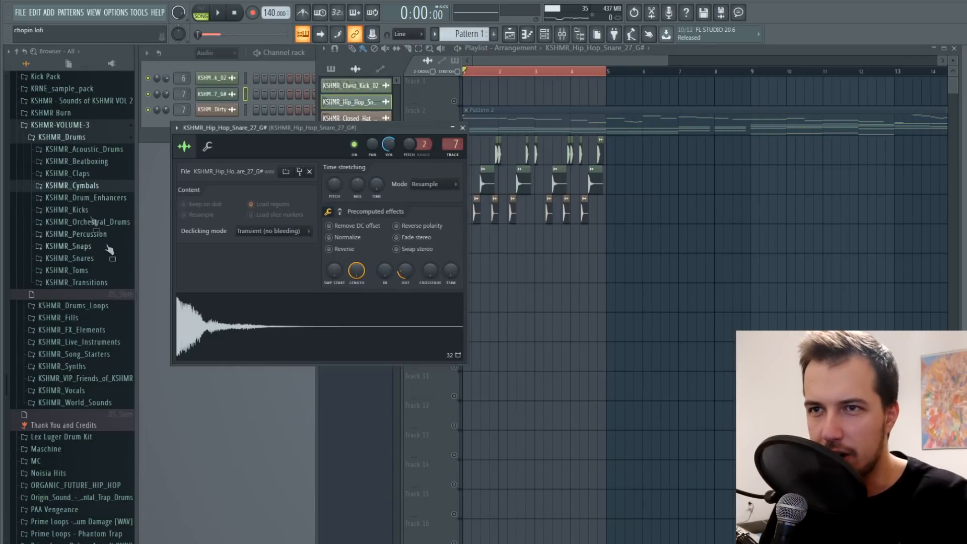
Replace the hip hop snare's sample with KSHMR_Tight_Snare_17_C# from the KSHMR_Tight_Snares folder and play the beat.
{"action": "left_click", "coordinate": [101, 258]}
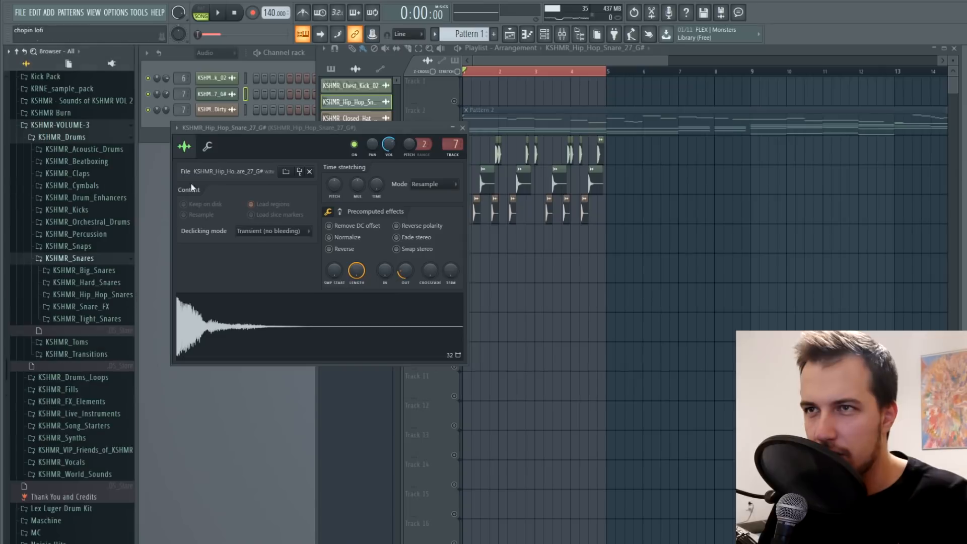
{"action": "left_click", "coordinate": [462, 128]}
{"action": "left_click", "coordinate": [215, 52]}
{"action": "left_click", "coordinate": [206, 65]}
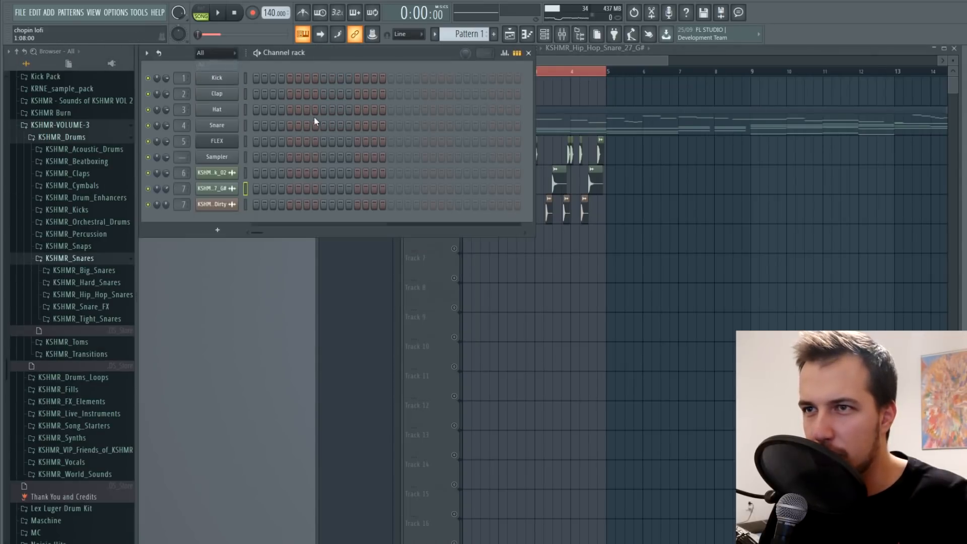
{"action": "left_click", "coordinate": [556, 182]}
{"action": "double_click", "coordinate": [519, 183]}
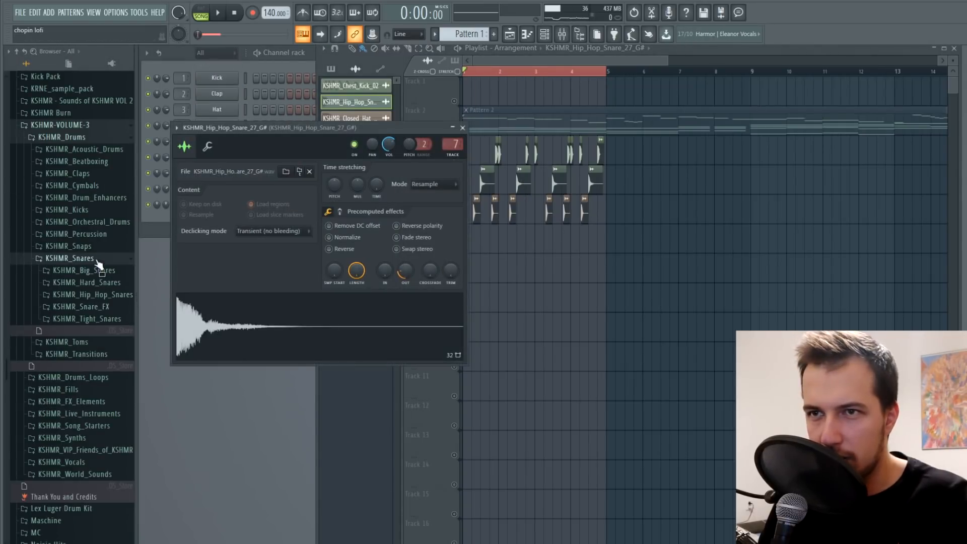
{"action": "left_click", "coordinate": [119, 318]}
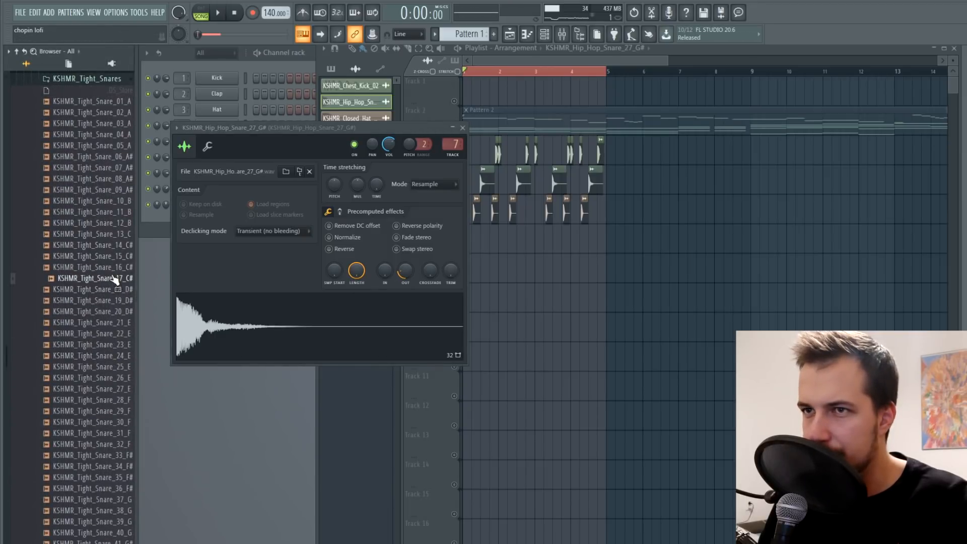
{"action": "left_click_drag", "start_coordinate": [249, 128], "coordinate": [428, 219]}
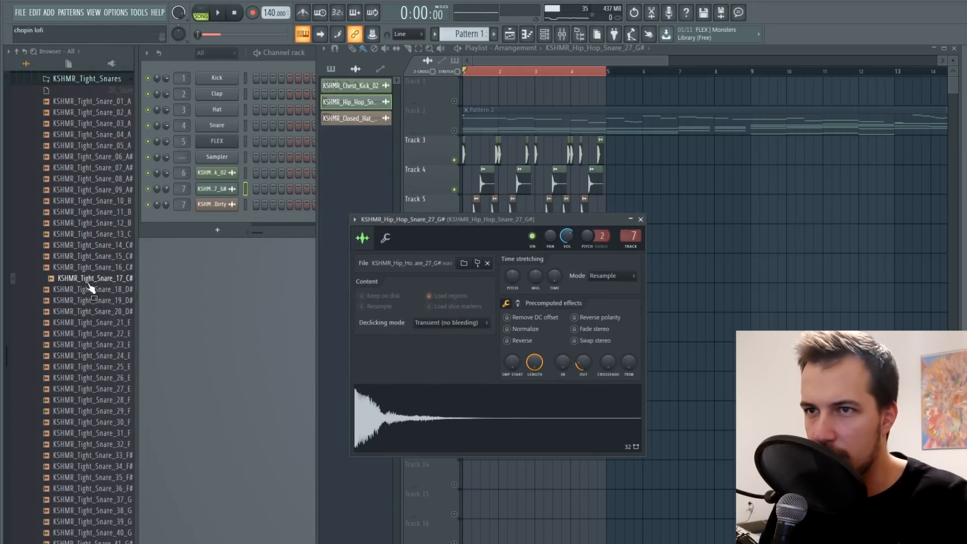
{"action": "key", "text": "space"}
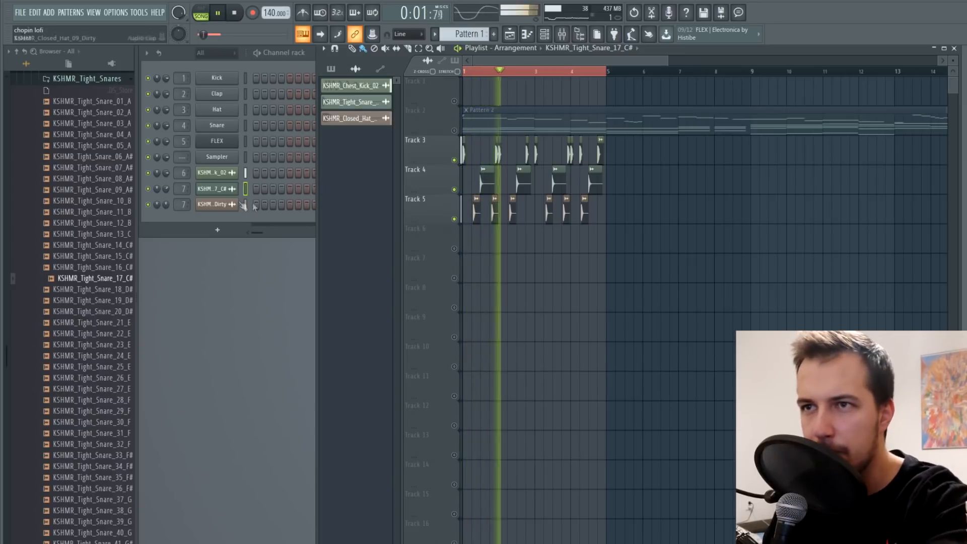
{"action": "key", "text": "space"}
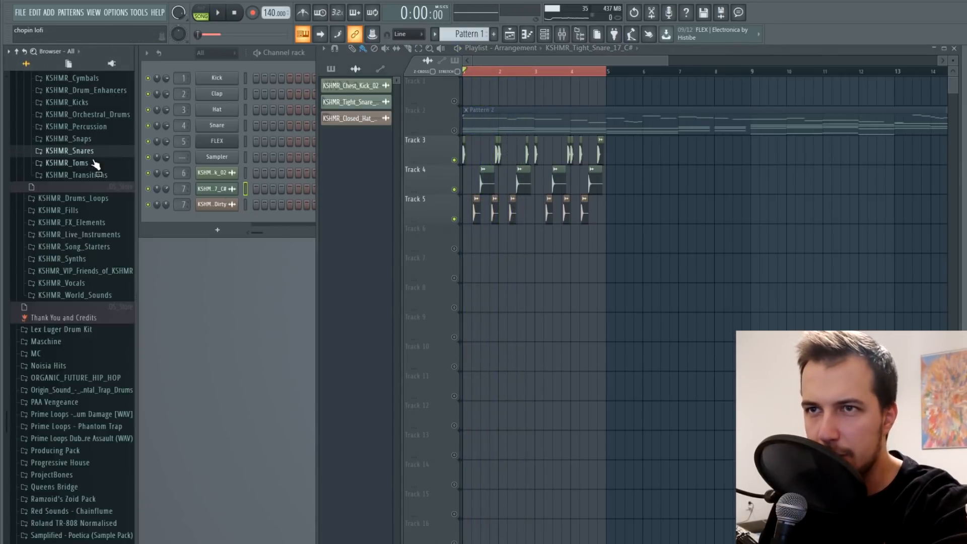
Audition the miscellaneous sounds in the KSHMR_Acoustic_Drums folder, from the cowbell to the rim sample.
{"action": "scroll", "coordinate": [96, 164], "scroll_direction": "up", "scroll_amount": 5}
{"action": "left_click", "coordinate": [96, 174]}
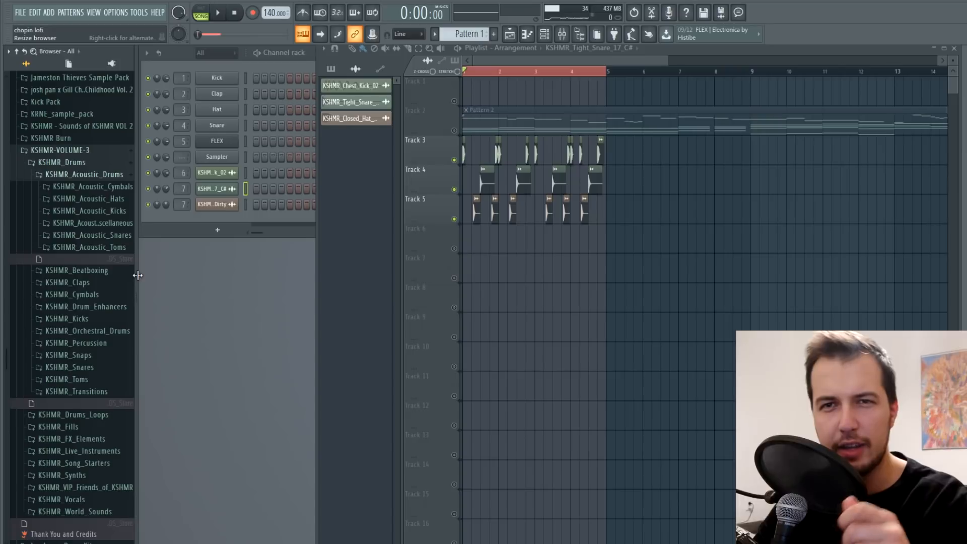
{"action": "left_click", "coordinate": [112, 223]}
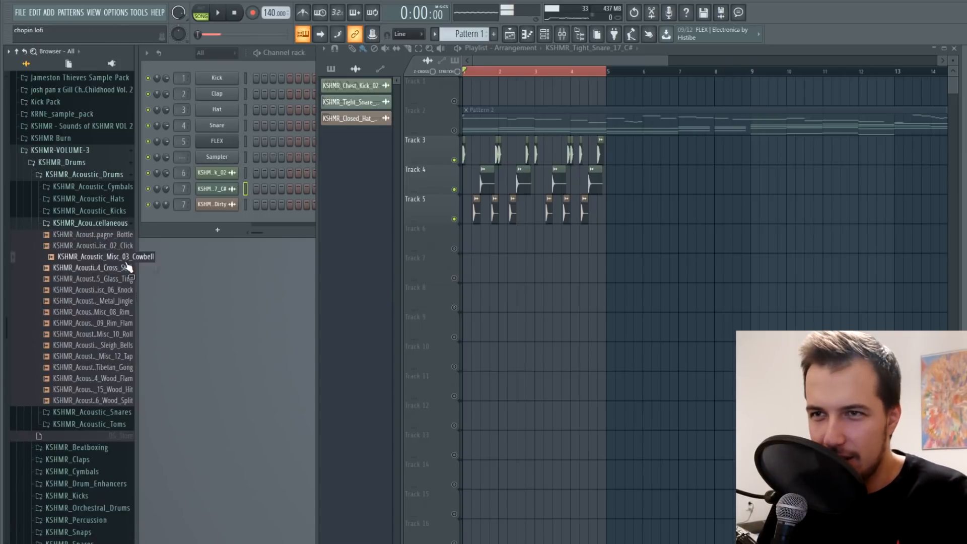
{"action": "left_click", "coordinate": [126, 270]}
{"action": "left_click", "coordinate": [126, 279]}
{"action": "left_click", "coordinate": [128, 289]}
{"action": "left_click", "coordinate": [130, 301]}
{"action": "left_click", "coordinate": [129, 312]}
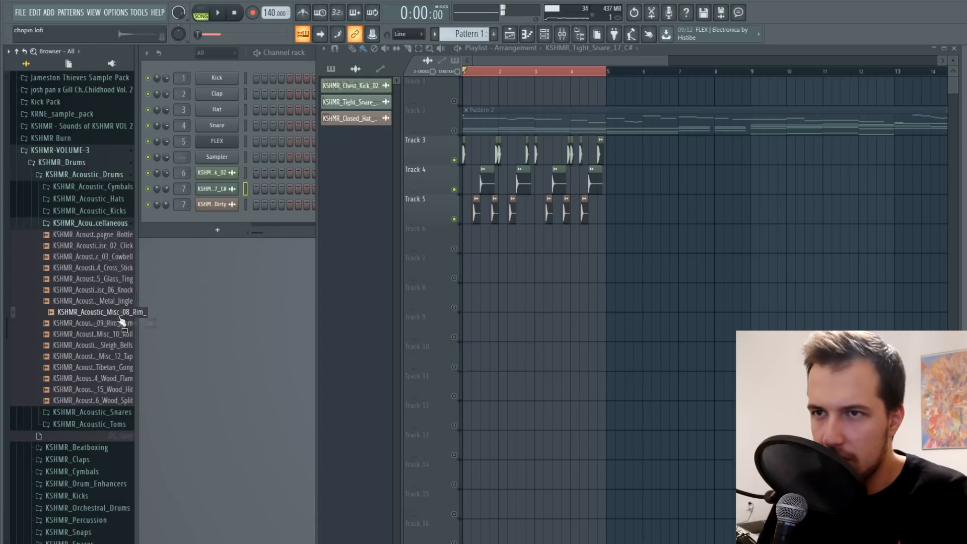
Layer the KSHMR_Acoustic_Misc_08_Rim sample under the snare hits on Track 6 and assign it to mixer track 7.
{"action": "left_click_drag", "start_coordinate": [123, 315], "coordinate": [481, 233]}
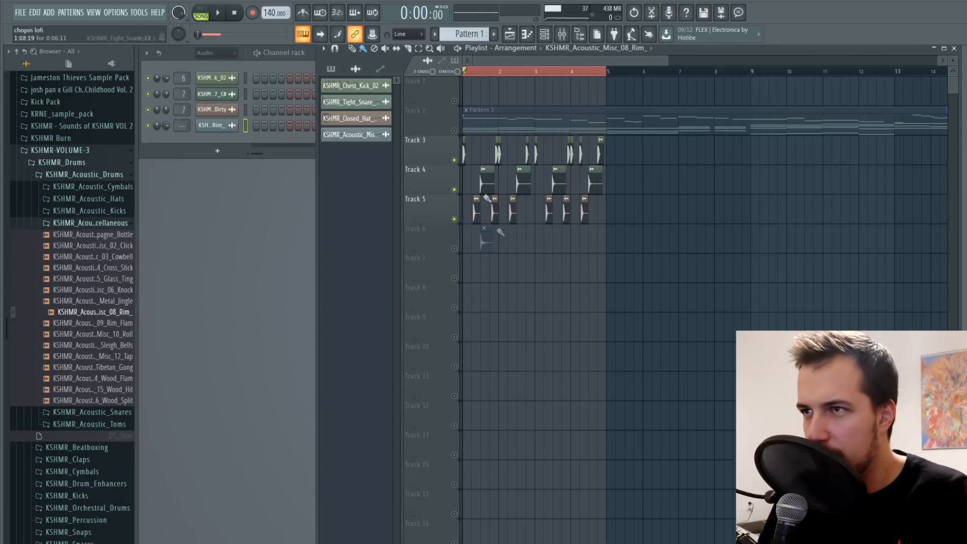
{"action": "double_click", "coordinate": [485, 183]}
{"action": "left_click", "coordinate": [640, 221]}
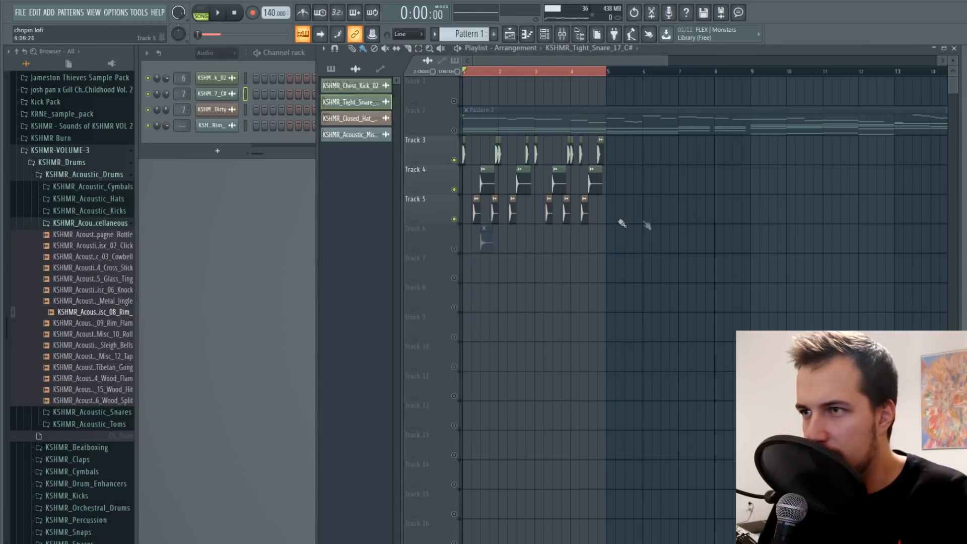
{"action": "double_click", "coordinate": [487, 242]}
{"action": "key", "text": "space"}
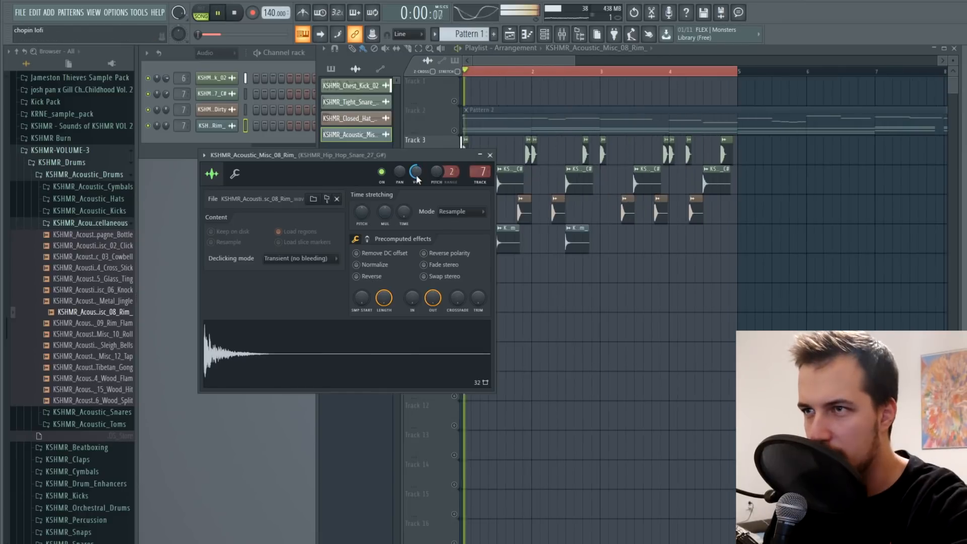
{"action": "left_click", "coordinate": [490, 155]}
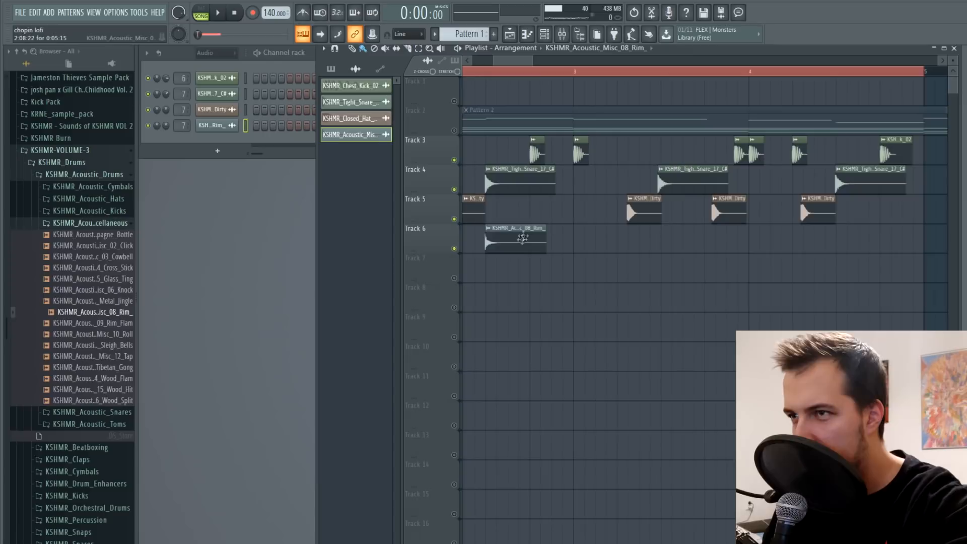
Assign the closed hat to mixer track 9 and route that track to Insert 8 only.
{"action": "double_click", "coordinate": [470, 175]}
{"action": "left_click", "coordinate": [469, 170]}
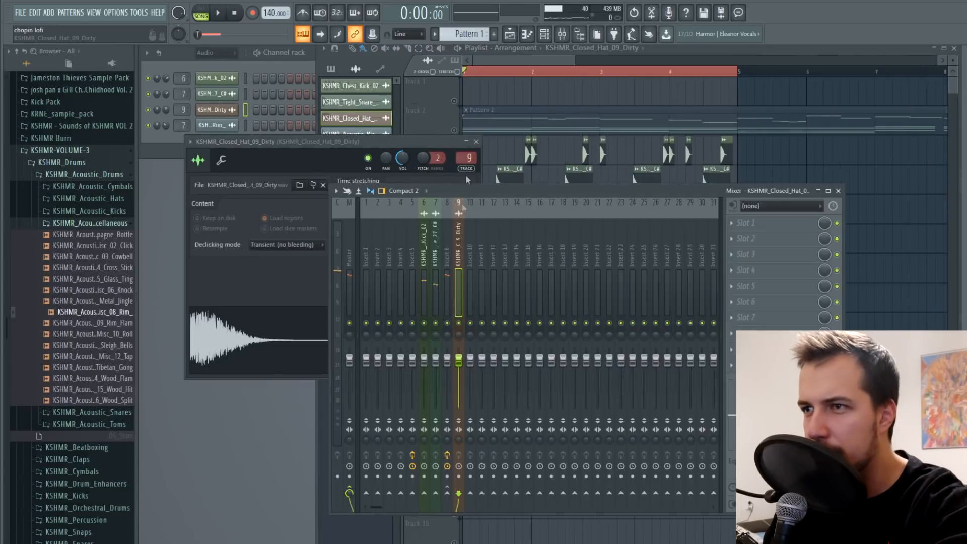
{"action": "right_click", "coordinate": [447, 493]}
{"action": "left_click", "coordinate": [486, 507]}
Load Fruity Reeverb in the first effect slot of the closed hat's mixer track and adjust its settings slightly.
{"action": "left_click", "coordinate": [735, 223]}
{"action": "left_click", "coordinate": [582, 43]}
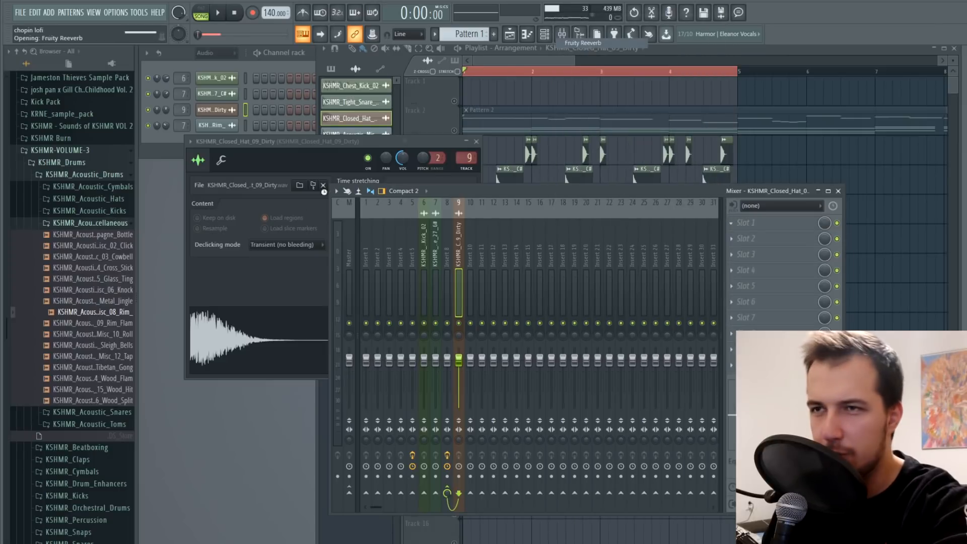
{"action": "mouse_move", "coordinate": [217, 258]}
{"action": "left_mouse_down"}
{"action": "mouse_move", "coordinate": [216, 330]}
{"action": "mouse_move", "coordinate": [216, 261]}
{"action": "left_mouse_up"}
{"action": "left_click_drag", "start_coordinate": [298, 284], "coordinate": [299, 280]}
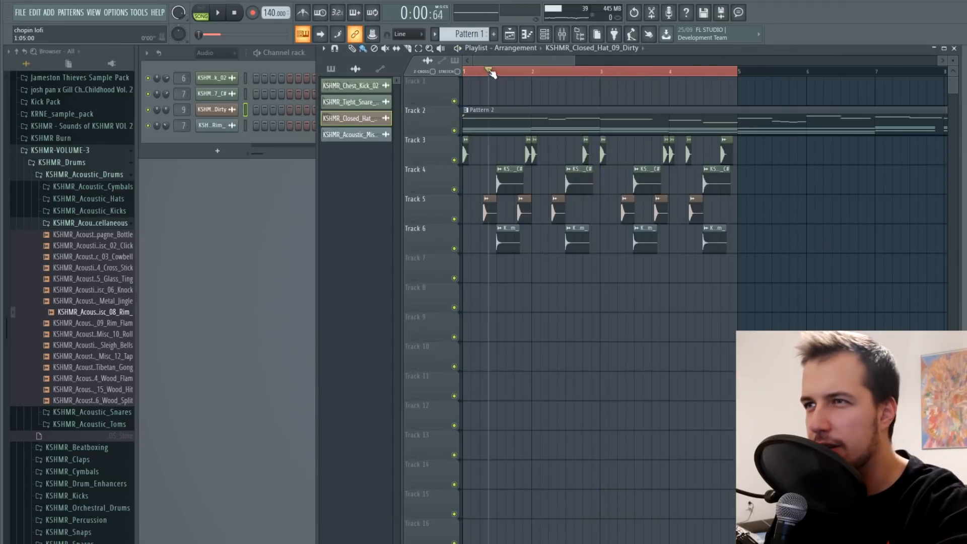
Clear the playback range and duplicate the four-bar drum clips on Tracks 3 to 6 into bars 5 to 8.
{"action": "key", "text": "space"}
{"action": "right_click", "coordinate": [644, 75]}
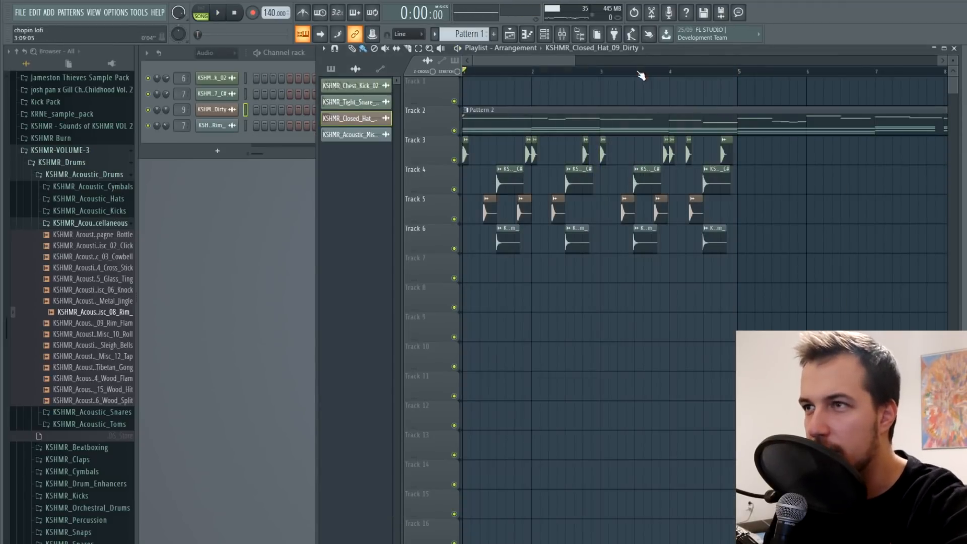
{"action": "scroll", "coordinate": [621, 75], "scroll_direction": "down", "scroll_amount": 3}
{"action": "key", "text": "space"}
{"action": "left_click_drag", "start_coordinate": [642, 155], "coordinate": [432, 305], "text": "ctrl"}
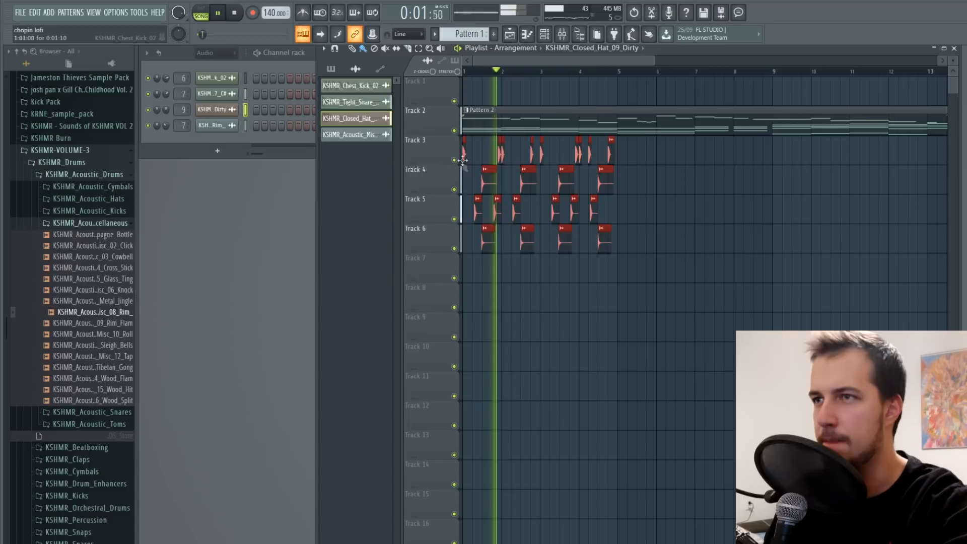
{"action": "key", "text": "ctrl+b"}
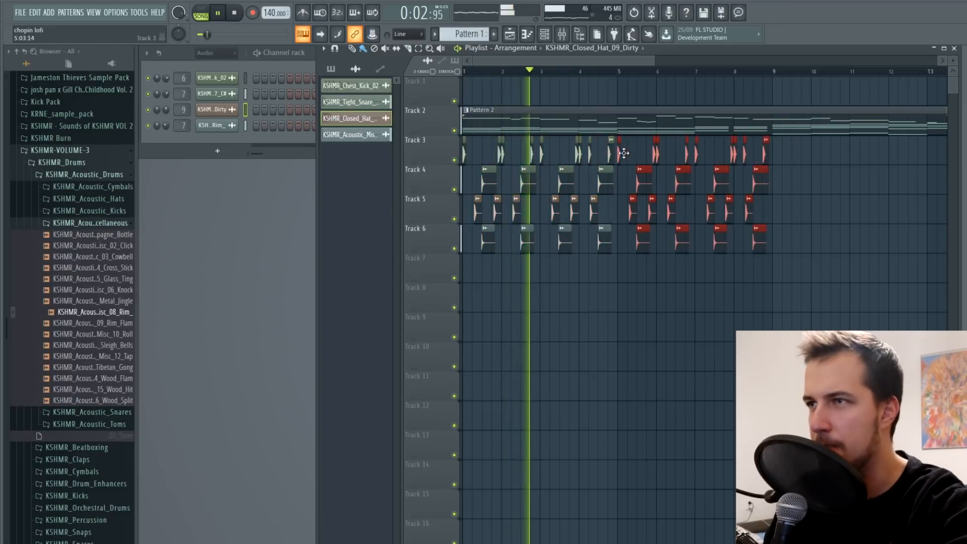
{"action": "left_click", "coordinate": [676, 294], "text": "ctrl"}
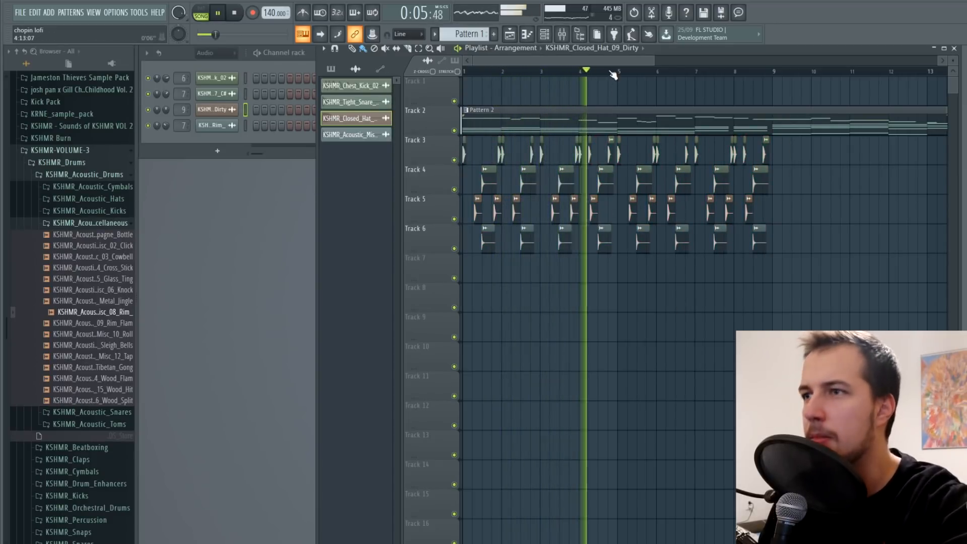
Raise the Shape amount slightly in the SuperVHS on Insert 8 and check the drums in playback.
{"action": "left_click", "coordinate": [563, 34]}
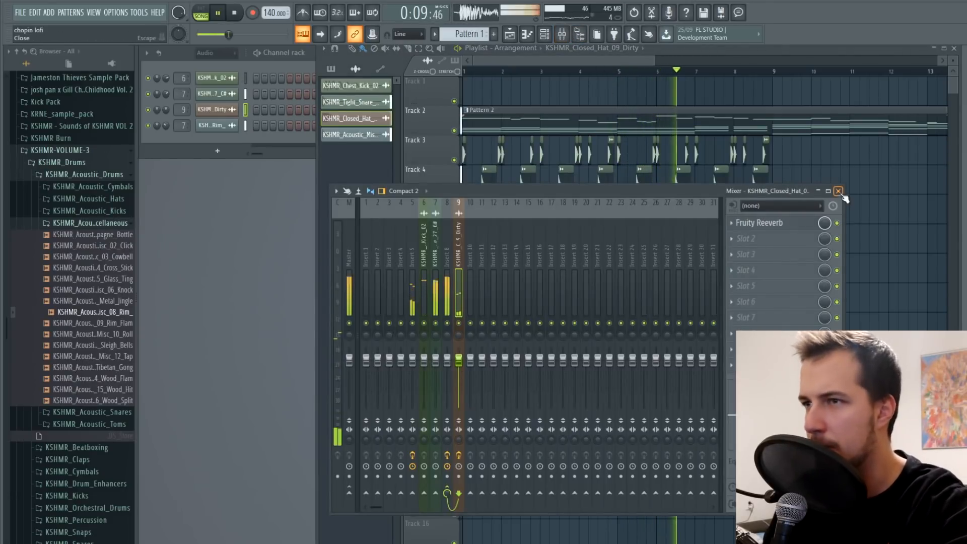
{"action": "left_click", "coordinate": [448, 224]}
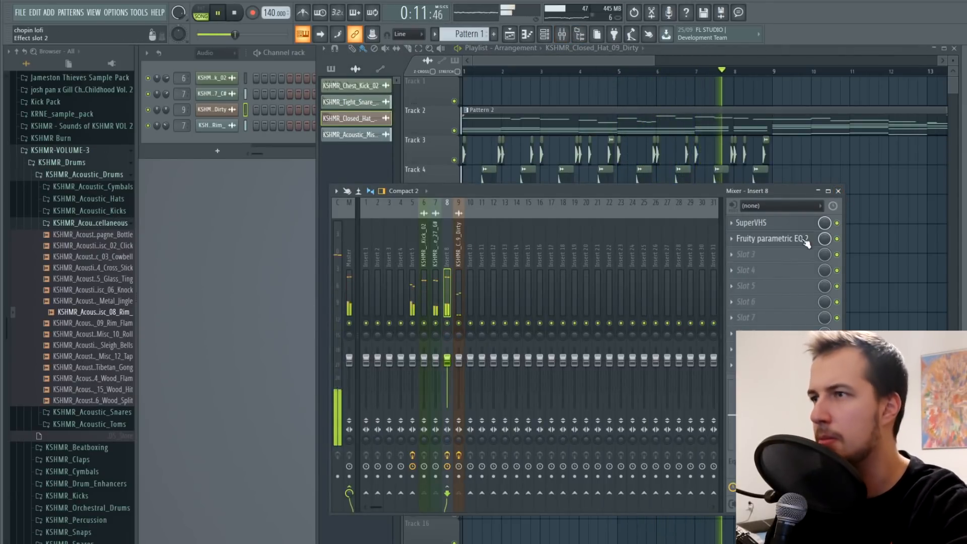
{"action": "left_click", "coordinate": [748, 223]}
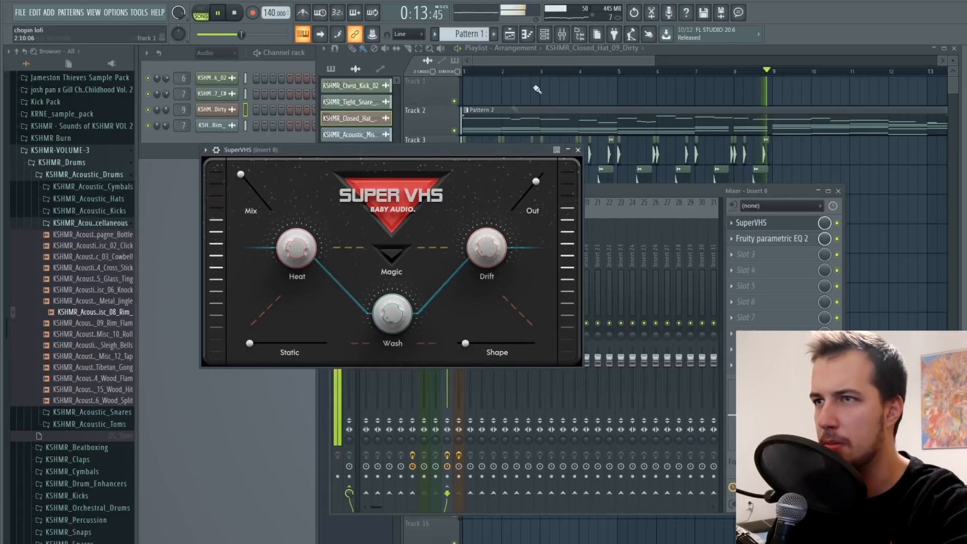
{"action": "left_click", "coordinate": [580, 151]}
{"action": "key", "text": "space"}
{"action": "left_click", "coordinate": [750, 223]}
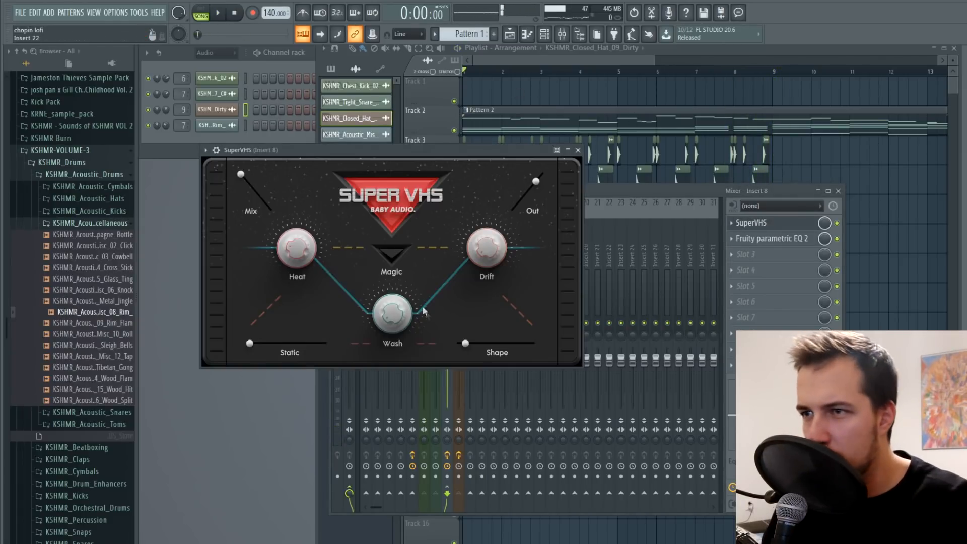
{"action": "left_click", "coordinate": [473, 344]}
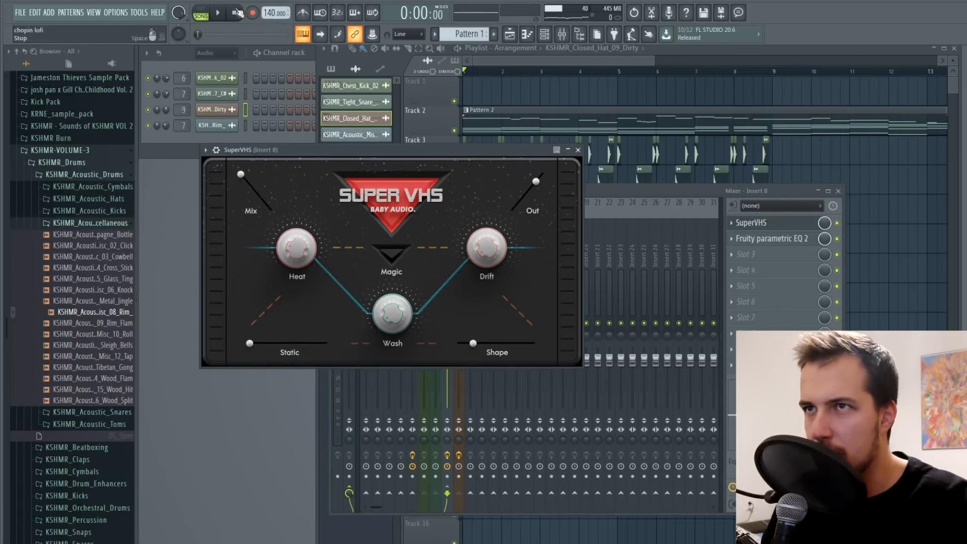
{"action": "key", "text": "space"}
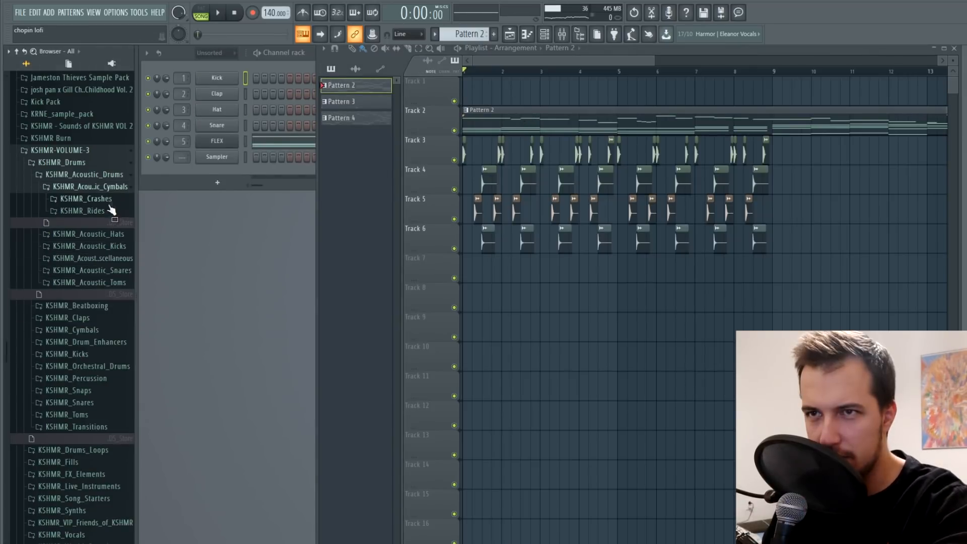
Add the KSHMR_Closed_Hat_13_Dirty sample to Track 7 and route its channel to mixer track 9.
{"action": "left_click", "coordinate": [107, 191]}
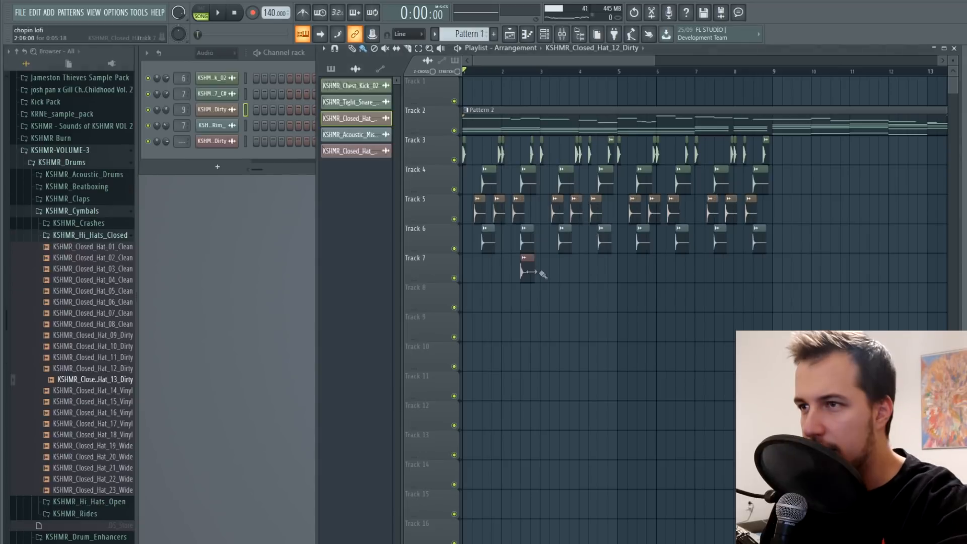
{"action": "double_click", "coordinate": [526, 267]}
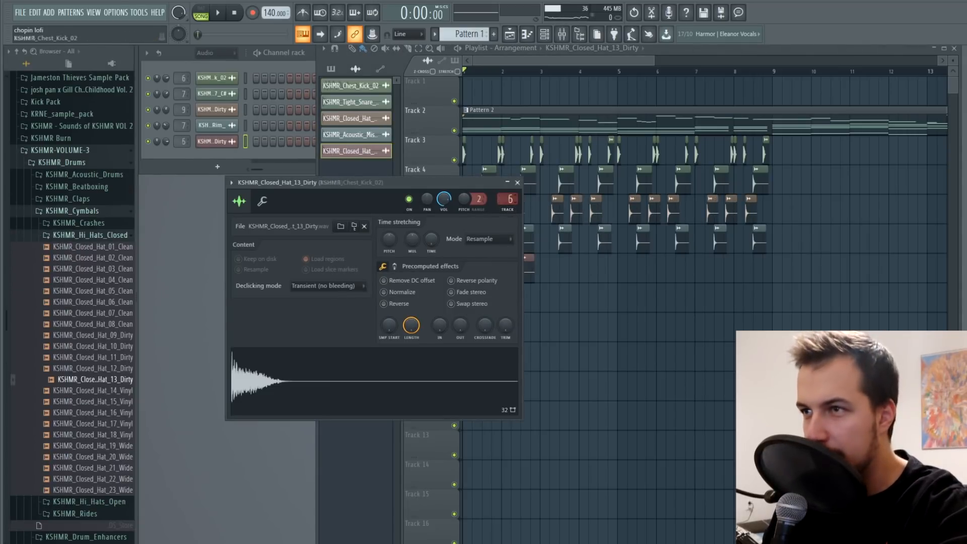
{"action": "left_click", "coordinate": [518, 182]}
Move the Track 7 hat clip into bar 1 so it starts slightly after the Track 5 hat hit before bar 2.
{"action": "scroll", "coordinate": [583, 228], "scroll_direction": "up", "scroll_amount": 4}
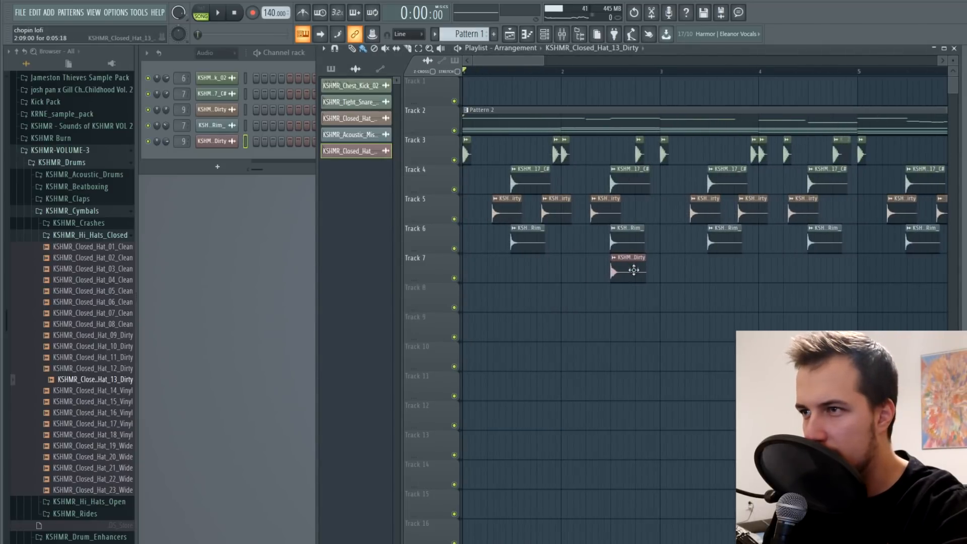
{"action": "left_click_drag", "start_coordinate": [634, 271], "coordinate": [572, 270]}
{"action": "scroll", "coordinate": [544, 77], "scroll_direction": "up", "scroll_amount": 4}
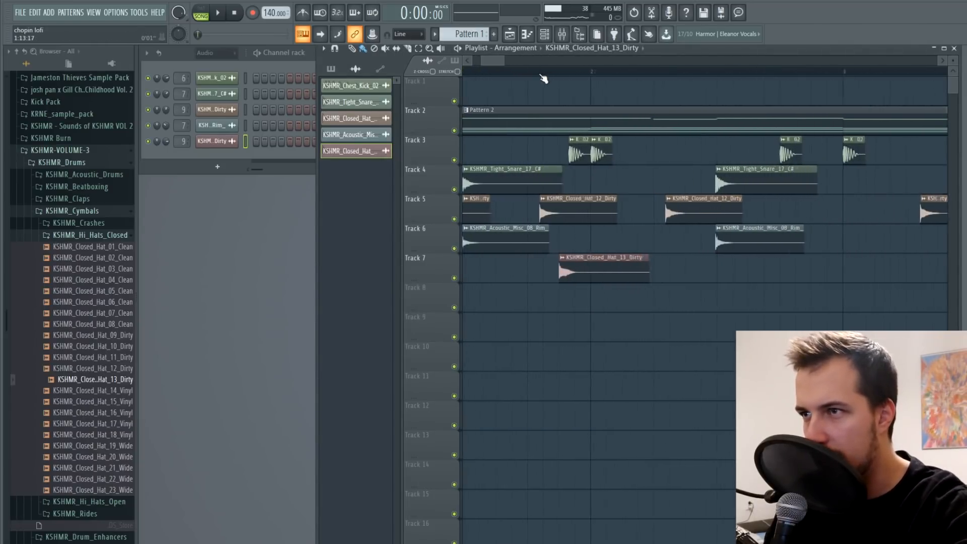
{"action": "scroll", "coordinate": [544, 79], "scroll_direction": "up", "scroll_amount": 3}
{"action": "left_click_drag", "start_coordinate": [599, 265], "coordinate": [561, 262]}
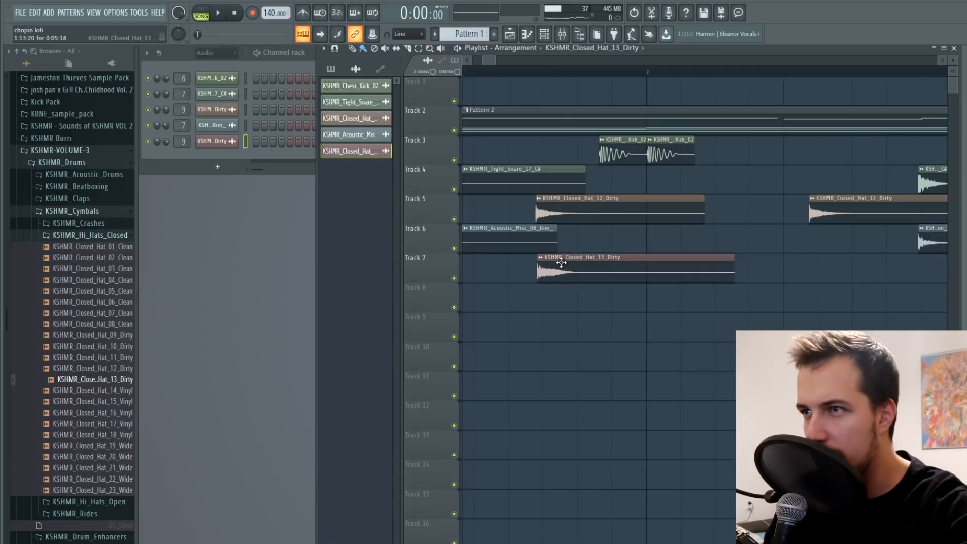
{"action": "scroll", "coordinate": [554, 74], "scroll_direction": "up", "scroll_amount": 5}
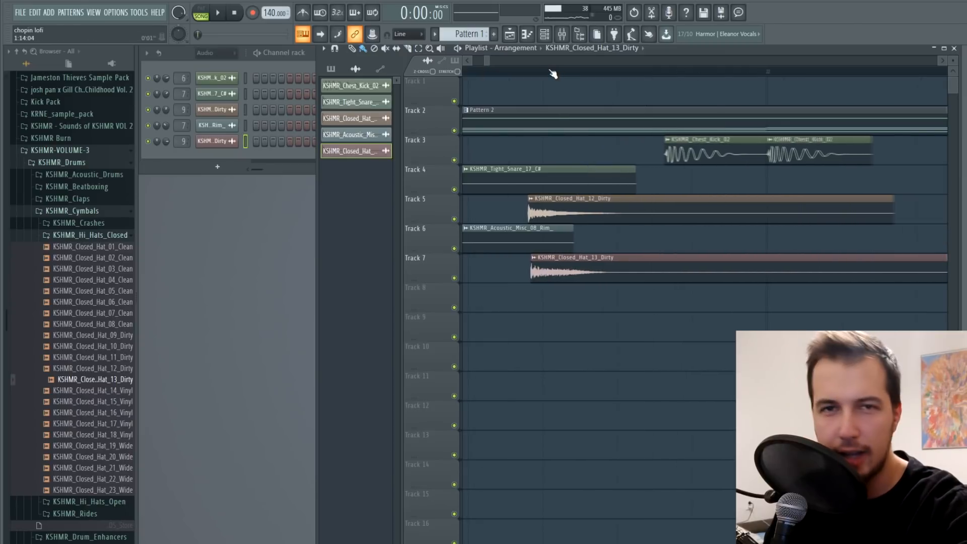
Swap the Track 7 hat for KSHMR_Closed_Hat_05_Clean and place short copies of its clip in bars 3, 5 and 7.
{"action": "double_click", "coordinate": [545, 264]}
{"action": "left_click", "coordinate": [518, 182]}
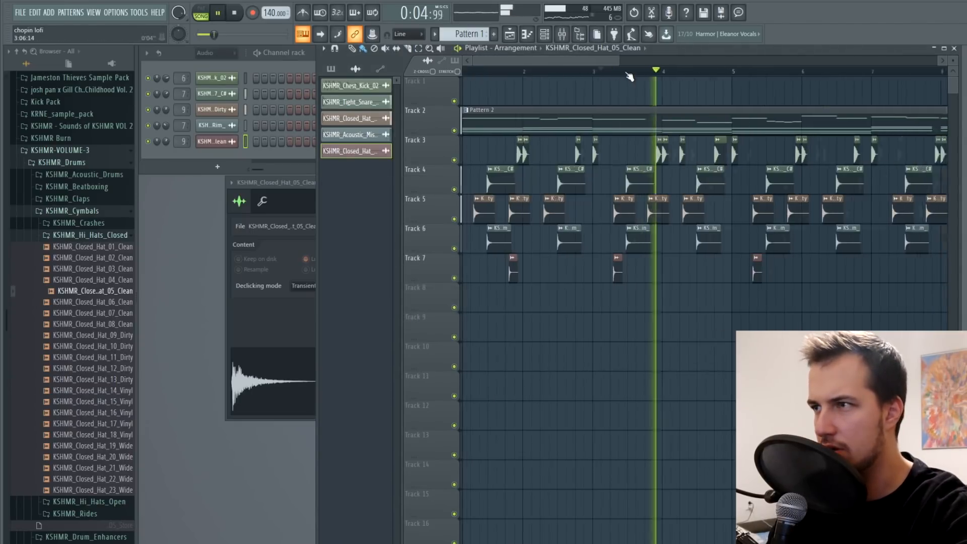
{"action": "scroll", "coordinate": [605, 262], "scroll_direction": "down", "scroll_amount": 3}
{"action": "left_click_drag", "start_coordinate": [661, 255], "coordinate": [564, 285]}
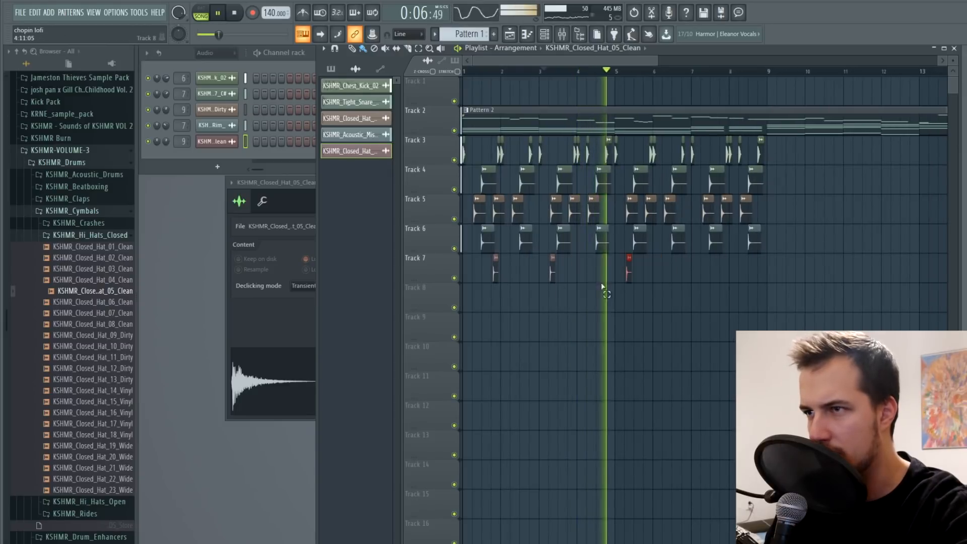
{"action": "left_click", "coordinate": [706, 272]}
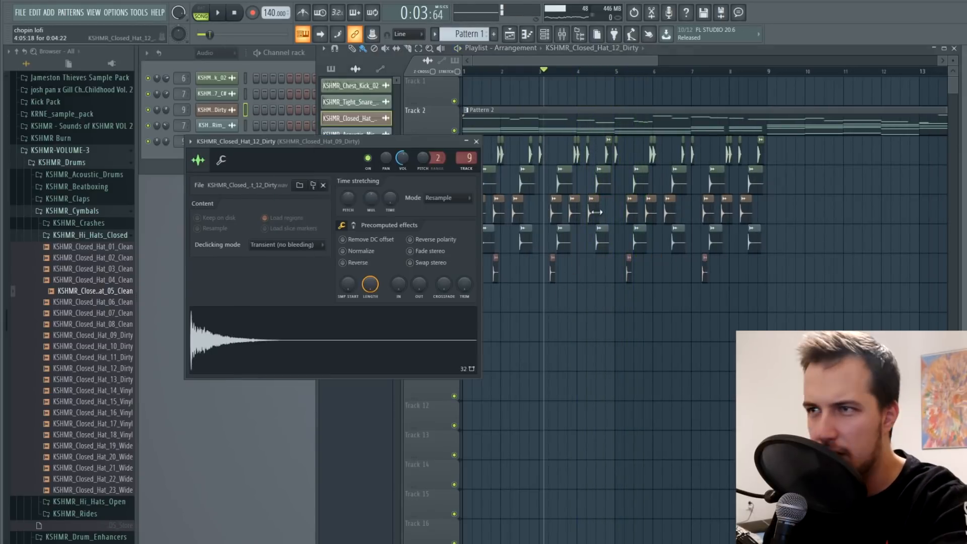
Load SuperVHS in the first effect slot of the tight snare's mixer track and play the beat.
{"action": "left_click", "coordinate": [477, 142]}
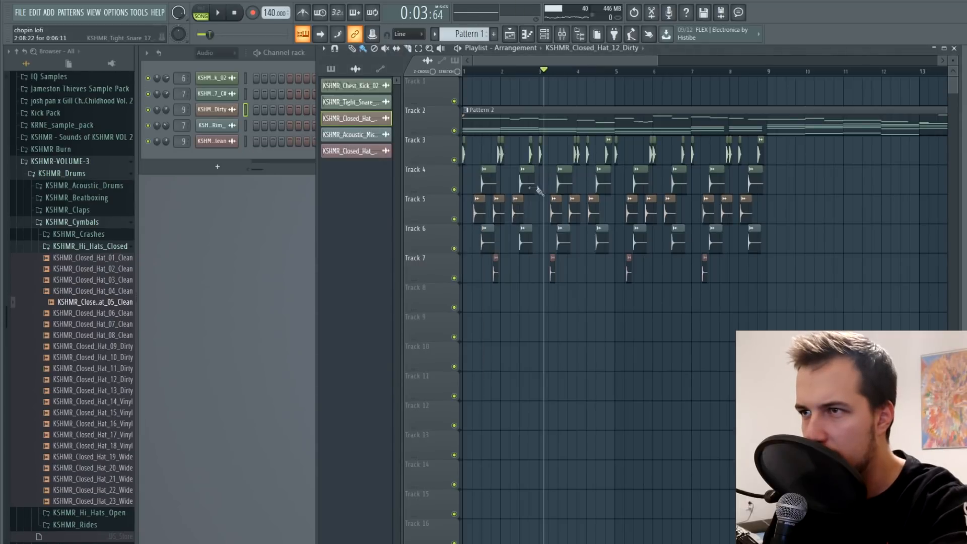
{"action": "left_click", "coordinate": [533, 187]}
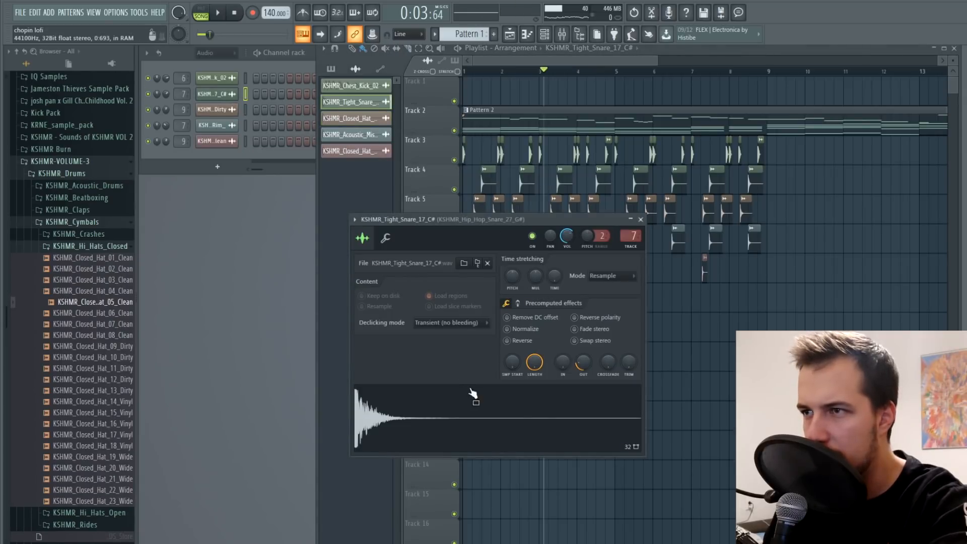
{"action": "key", "text": "F9"}
{"action": "left_click", "coordinate": [112, 63]}
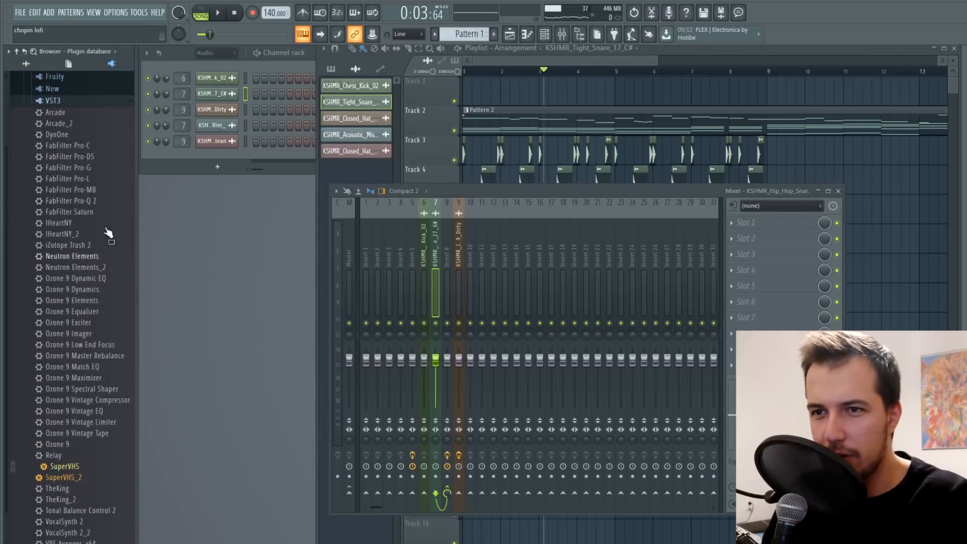
{"action": "left_click_drag", "start_coordinate": [74, 468], "coordinate": [756, 223]}
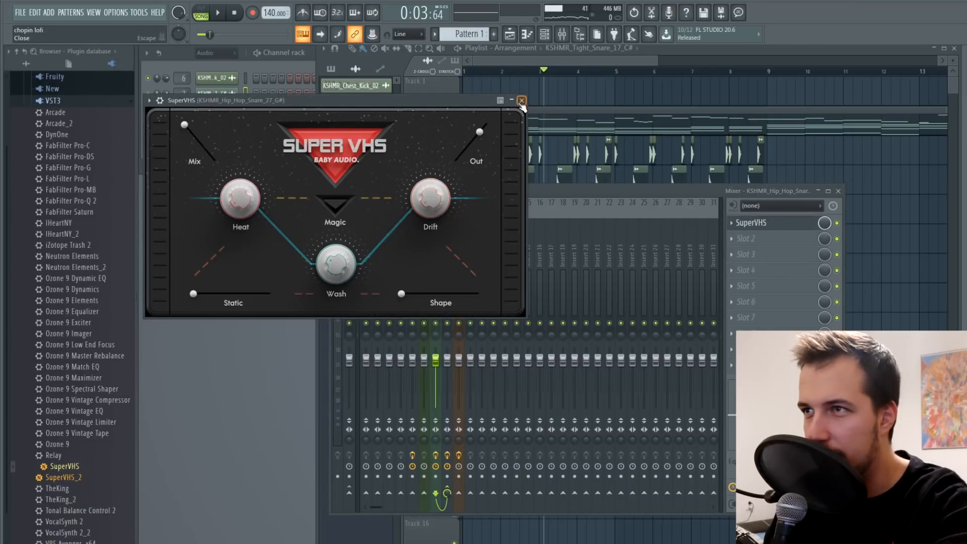
{"action": "left_click", "coordinate": [522, 101]}
{"action": "left_click", "coordinate": [562, 35]}
{"action": "key", "text": "space"}
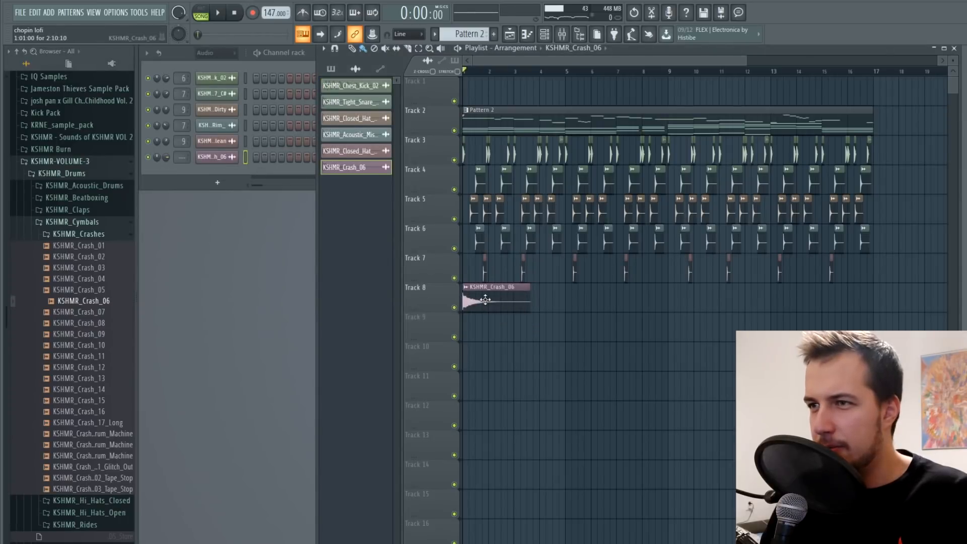
Lower the channel volume of KSHMR_Crash_06 on Track 8 and audition it with the beat.
{"action": "double_click", "coordinate": [485, 300]}
{"action": "left_click_drag", "start_coordinate": [458, 214], "coordinate": [457, 219]}
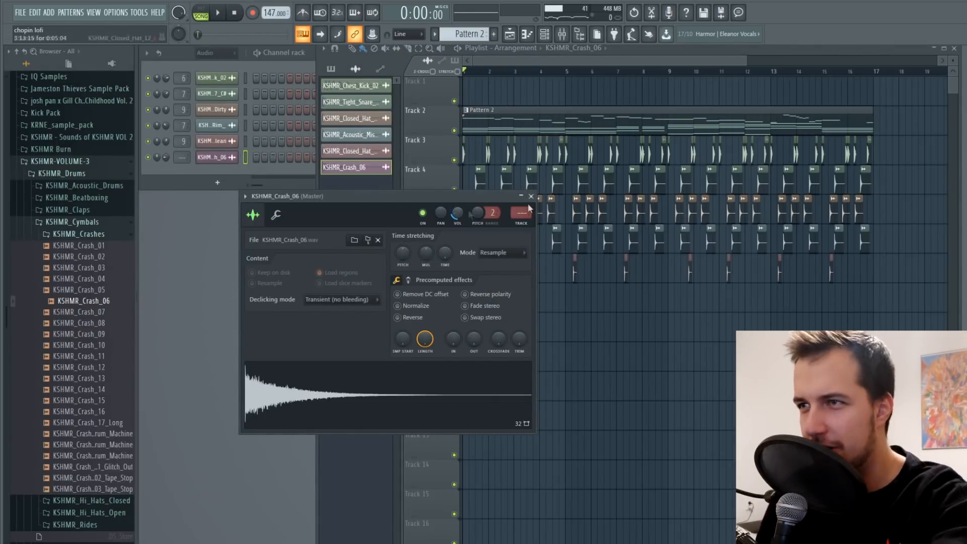
{"action": "left_click", "coordinate": [531, 196]}
{"action": "key", "text": "space"}
{"action": "double_click", "coordinate": [501, 302]}
{"action": "key", "text": "space"}
{"action": "key", "text": "Escape"}
Replace the Track 8 crash with KSHMR_Exhaust_02 from the white noise exhaust samples and audition it with the beat.
{"action": "left_click", "coordinate": [88, 223]}
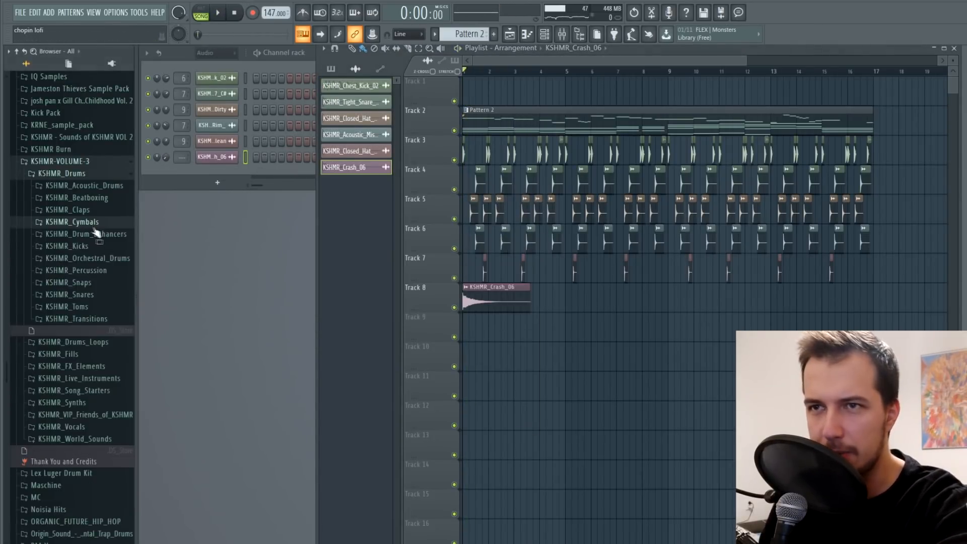
{"action": "left_click", "coordinate": [81, 178]}
{"action": "left_click", "coordinate": [85, 208]}
{"action": "left_click", "coordinate": [101, 355]}
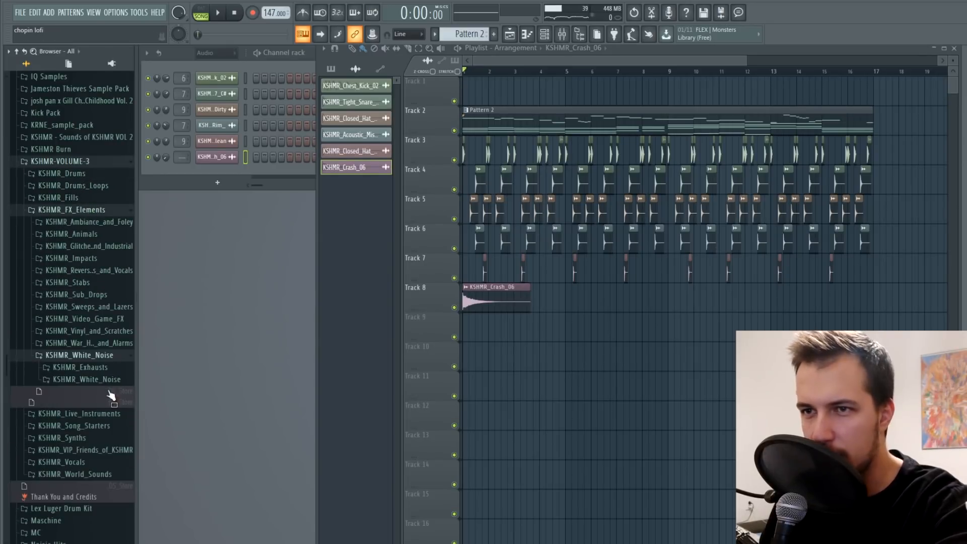
{"action": "left_click", "coordinate": [104, 369]}
{"action": "middle_click", "coordinate": [105, 391]}
{"action": "key", "text": "space"}
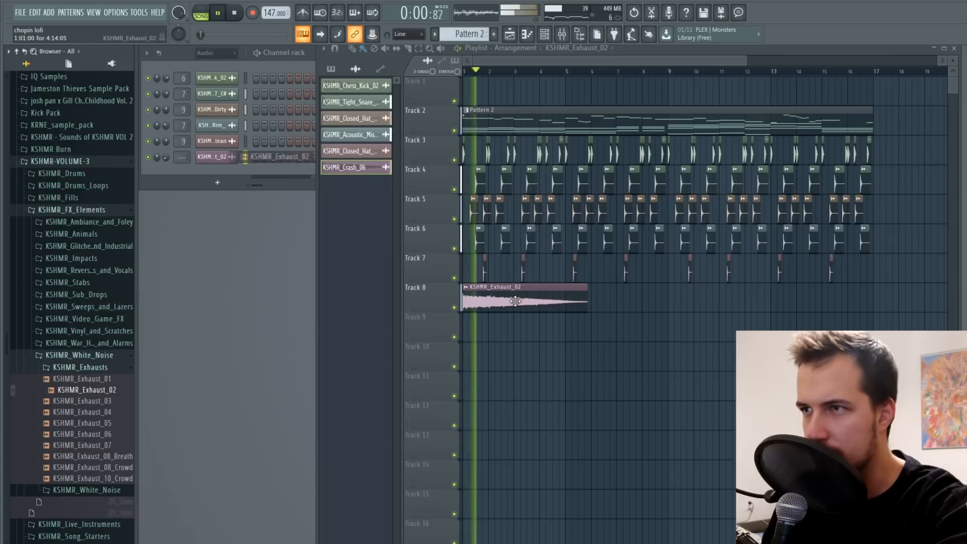
{"action": "double_click", "coordinate": [516, 302]}
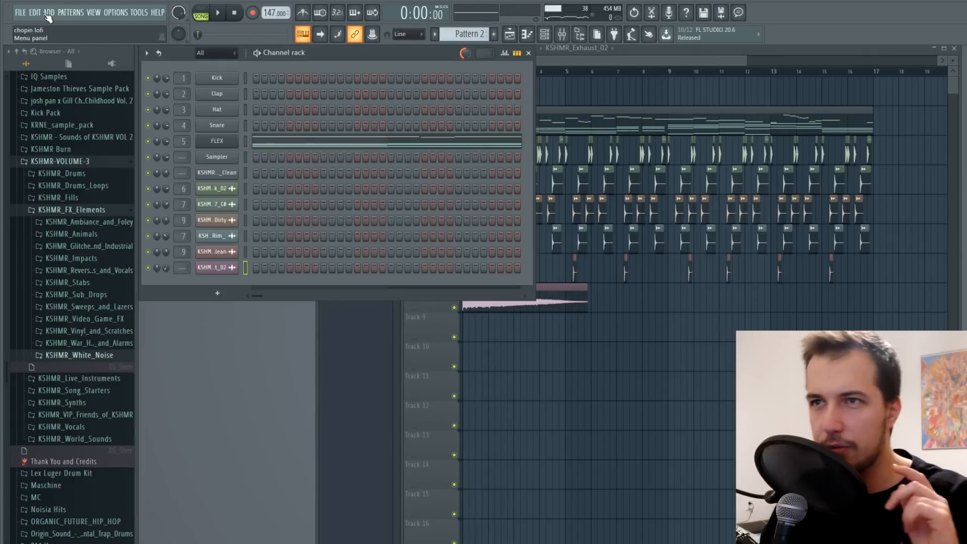
Add a second FLEX instance and load the Basic Sine preset from its soft bass sounds.
{"action": "left_click", "coordinate": [49, 12]}
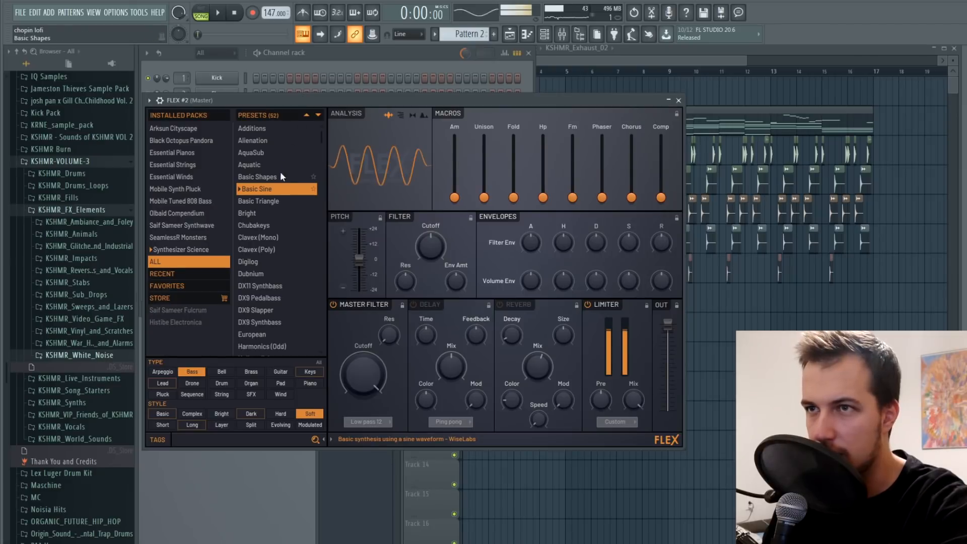
{"action": "left_click", "coordinate": [275, 177]}
{"action": "left_click", "coordinate": [266, 190]}
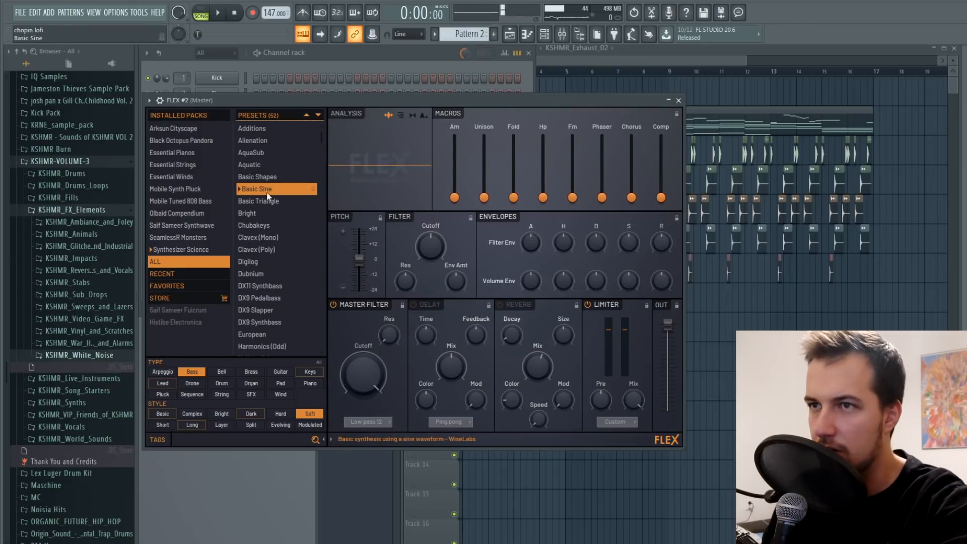
{"action": "key", "text": "Escape"}
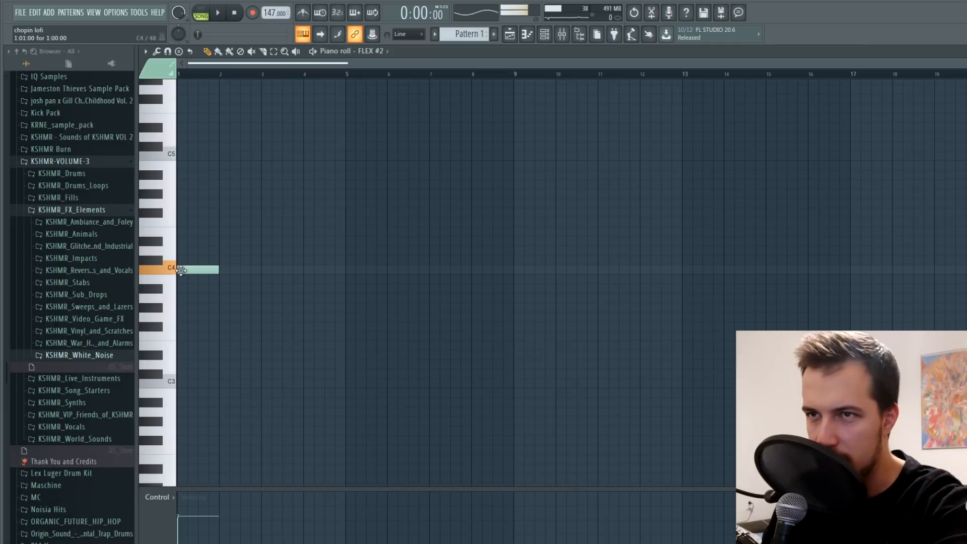
Draw a short C4 note followed by a longer C4 note in bar 1 of the new FLEX in Pattern 1.
{"action": "key", "text": "space"}
{"action": "key", "text": "space"}
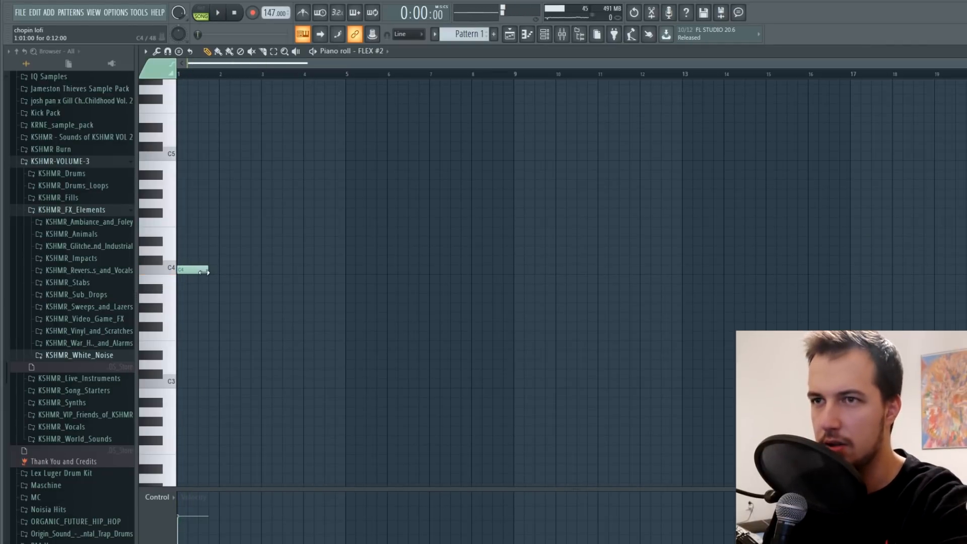
{"action": "left_click", "coordinate": [192, 270]}
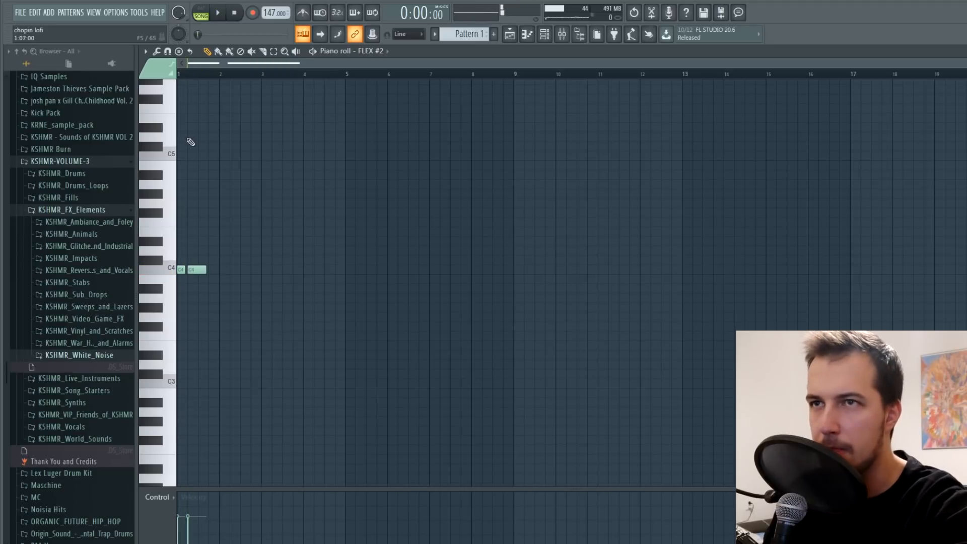
Adjust the timing and length of the second C4 note in bar 1 while checking it in playback.
{"action": "scroll", "coordinate": [222, 67], "scroll_direction": "up", "scroll_amount": 4}
{"action": "left_click_drag", "start_coordinate": [283, 268], "coordinate": [310, 271]}
{"action": "key", "text": "space"}
{"action": "key", "text": "space"}
{"action": "key", "text": "space"}
{"action": "key", "text": "space"}
{"action": "key", "text": "space"}
{"action": "key", "text": "space"}
{"action": "key", "text": "space"}
{"action": "left_click_drag", "start_coordinate": [447, 270], "coordinate": [428, 271]}
{"action": "key", "text": "space"}
{"action": "key", "text": "space"}
{"action": "key", "text": "space"}
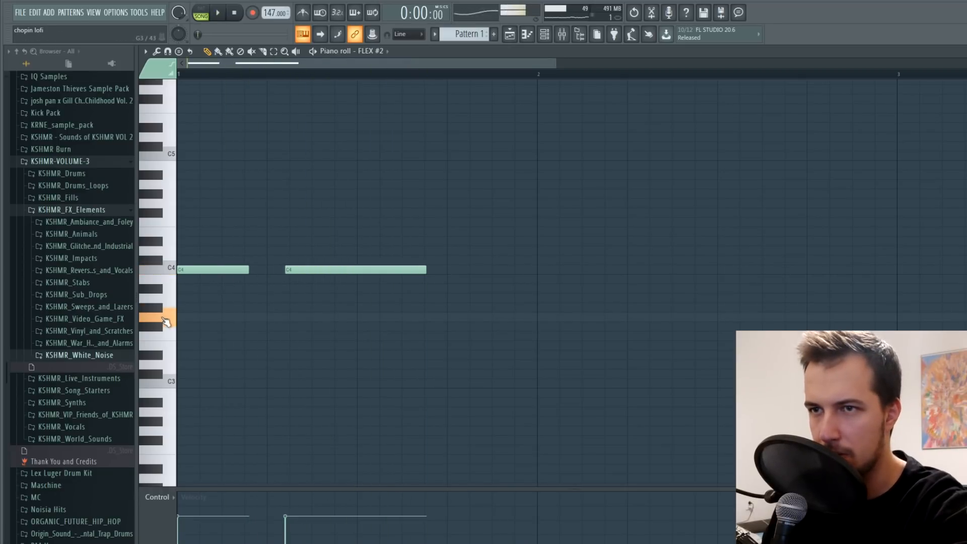
Copy the two C4 notes into bar 2, lower the copies to G3 and audition them.
{"action": "left_click_drag", "start_coordinate": [416, 236], "coordinate": [183, 309]}
{"action": "mouse_move", "coordinate": [220, 272]}
{"action": "left_mouse_down"}
{"action": "mouse_move", "coordinate": [377, 279]}
{"action": "mouse_move", "coordinate": [580, 321]}
{"action": "left_mouse_up"}
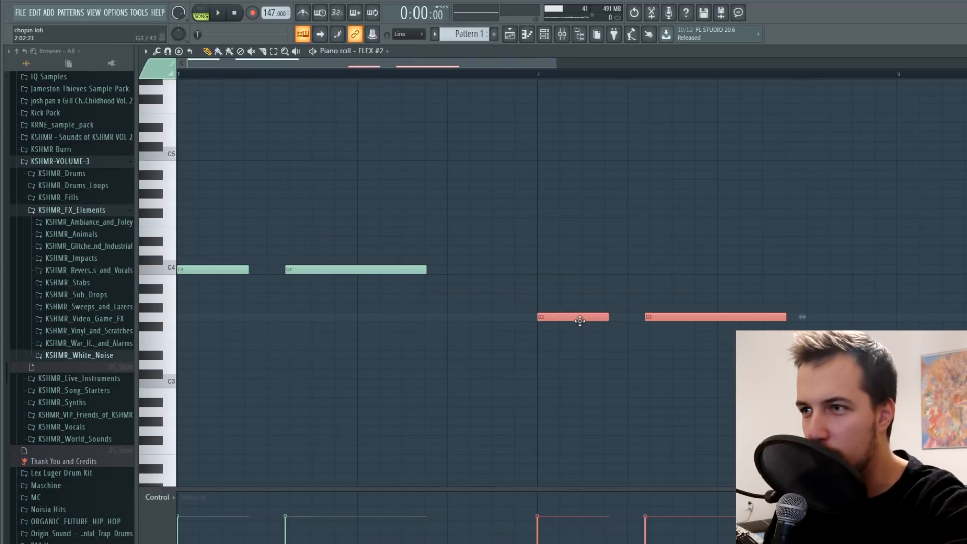
{"action": "key", "text": "space"}
{"action": "left_click", "coordinate": [457, 120], "text": "ctrl"}
{"action": "key", "text": "space"}
Add a short third note at the end of the C4 and G3 bars and repeat the two-bar phrase in bars 3 and 4.
{"action": "left_click", "coordinate": [432, 277]}
{"action": "right_click", "coordinate": [432, 277]}
{"action": "left_click", "coordinate": [492, 270]}
{"action": "key", "text": "space"}
{"action": "left_click_drag", "start_coordinate": [627, 270], "coordinate": [535, 272]}
Raise the bar 4 bass notes to B3, delete the leftover G3 at its start and play the bassline.
{"action": "left_click_drag", "start_coordinate": [711, 301], "coordinate": [576, 328], "text": "ctrl"}
{"action": "key", "text": "space"}
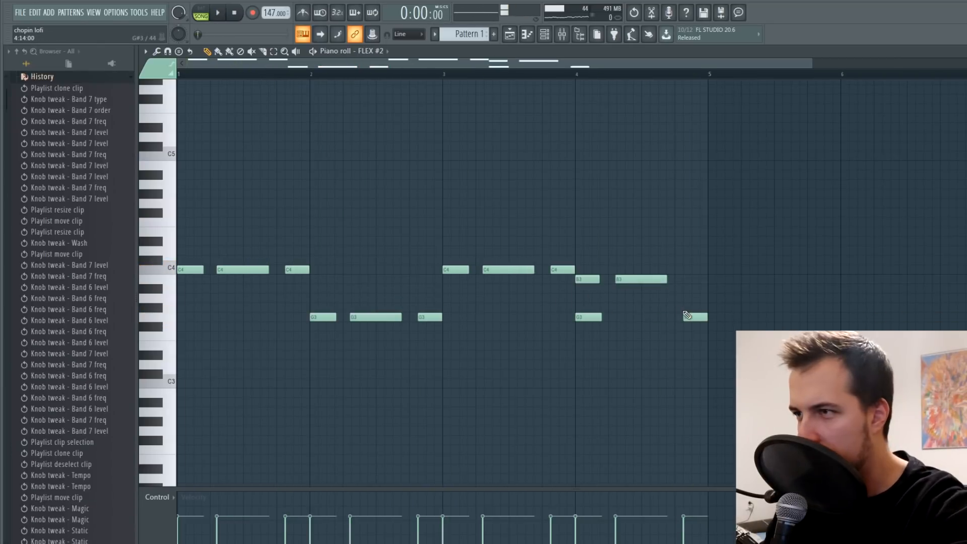
{"action": "left_click_drag", "start_coordinate": [688, 315], "coordinate": [690, 279]}
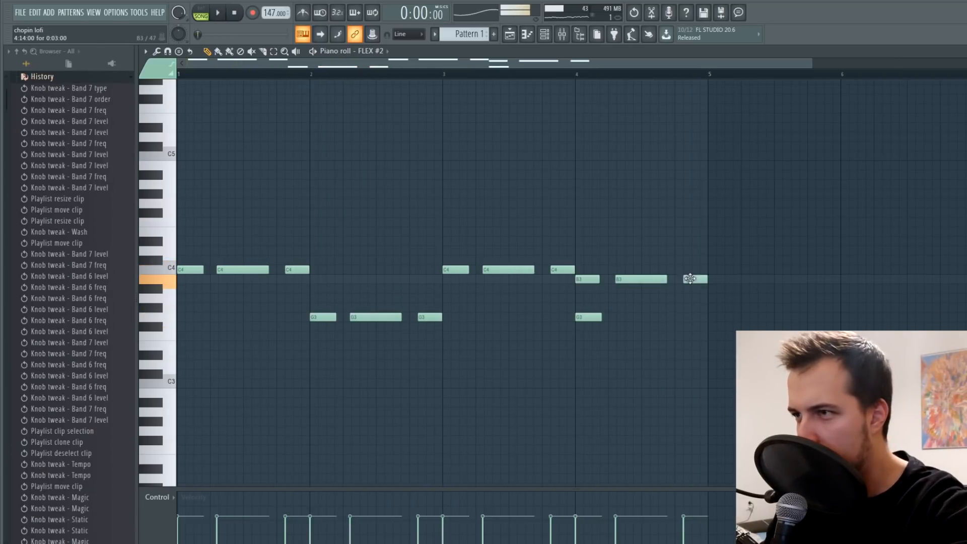
{"action": "right_click", "coordinate": [590, 317]}
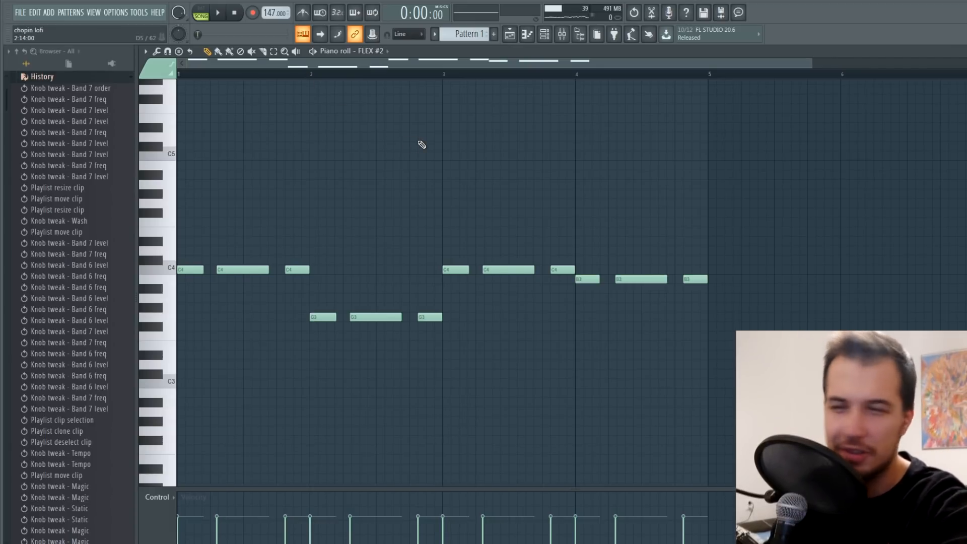
{"action": "key", "text": "space"}
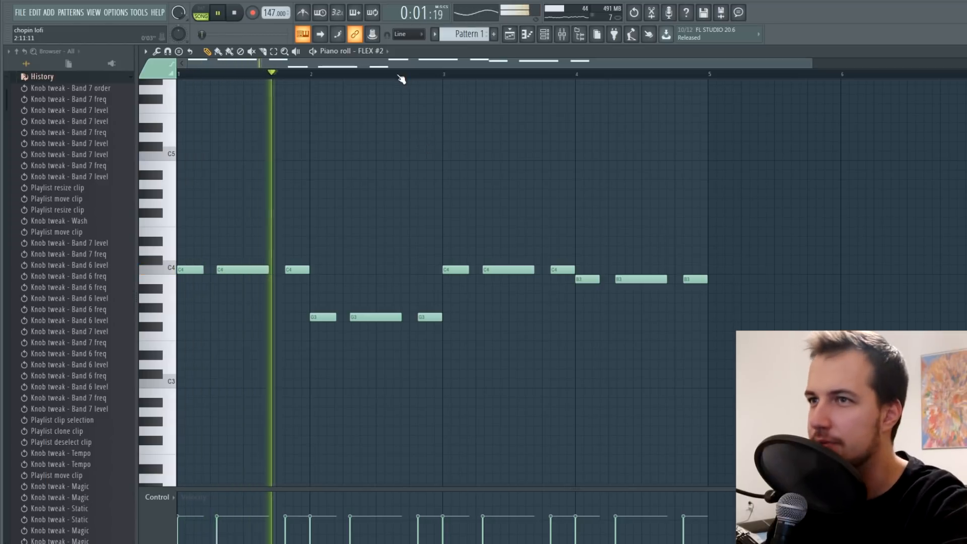
Transpose the last F#3 note of bar 12 up one octave and clear the selection.
{"action": "scroll", "coordinate": [401, 80], "scroll_direction": "down", "scroll_amount": 1}
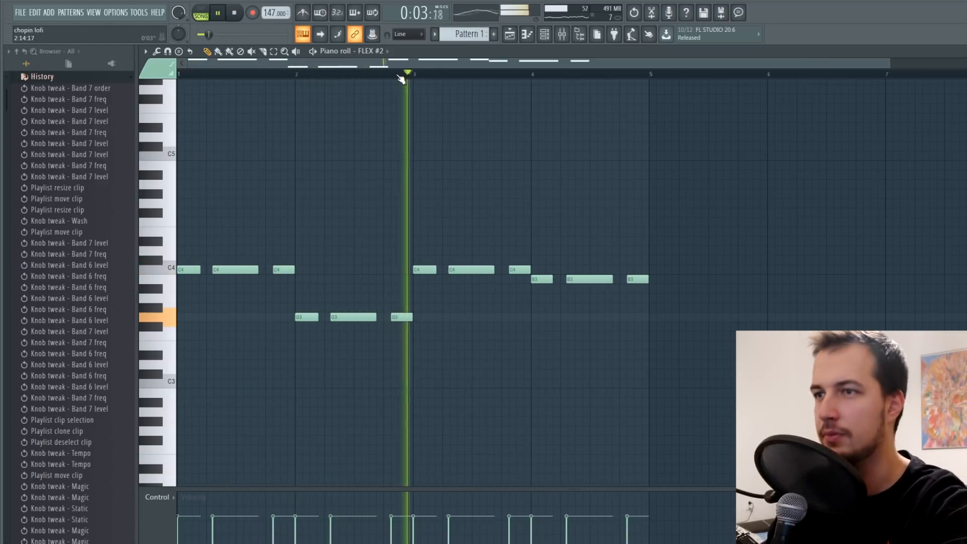
{"action": "scroll", "coordinate": [400, 79], "scroll_direction": "down", "scroll_amount": 1}
{"action": "scroll", "coordinate": [400, 79], "scroll_direction": "down", "scroll_amount": 1}
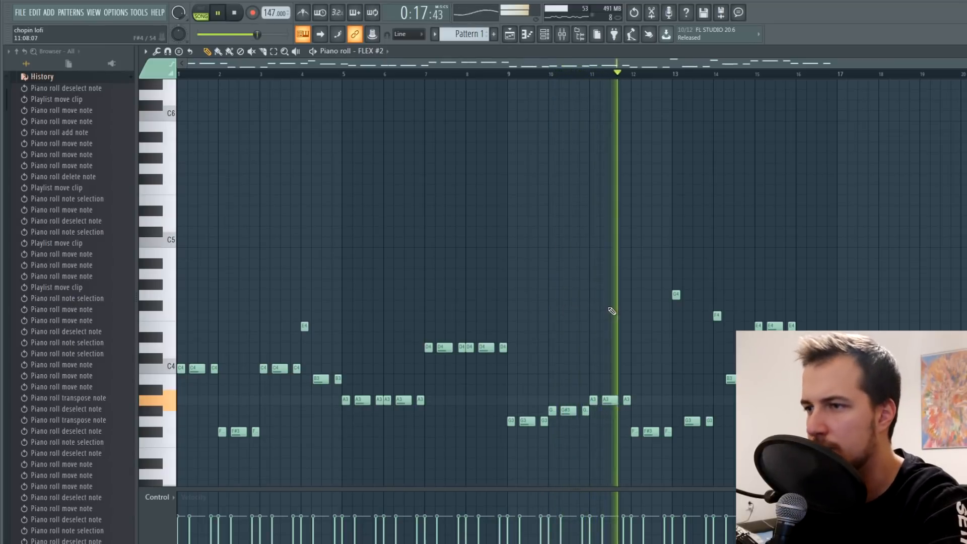
{"action": "left_click", "coordinate": [668, 432], "text": "ctrl"}
{"action": "key", "text": "ctrl+Up"}
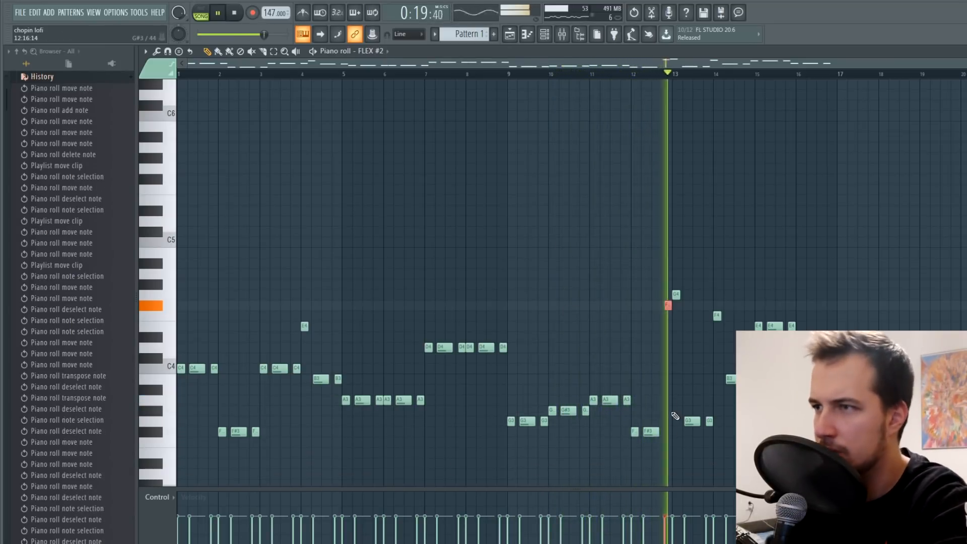
{"action": "left_click", "coordinate": [624, 376], "text": "ctrl"}
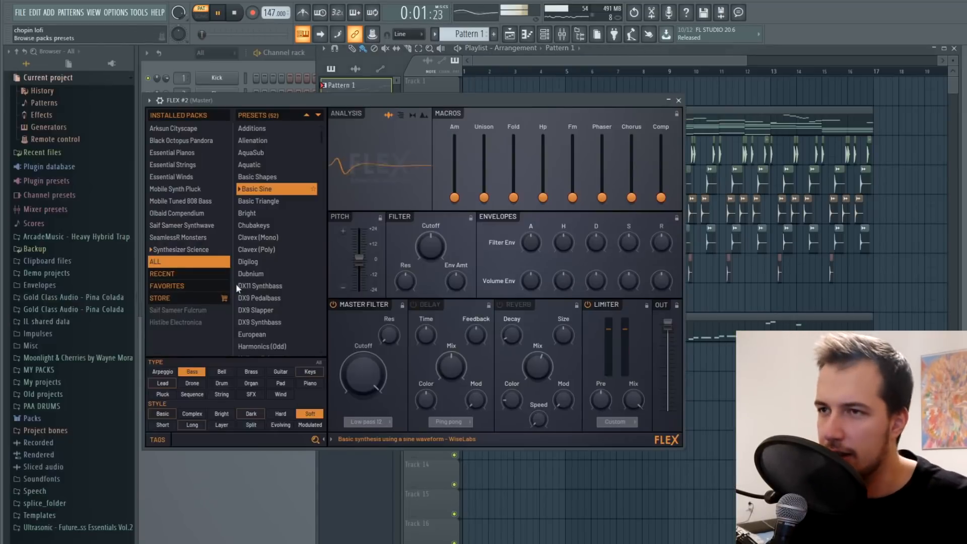
Load the Basic Triangle preset for the FLEX bass, set the Am macro to 5% and the filter cutoff to 33%.
{"action": "left_click_drag", "start_coordinate": [394, 344], "coordinate": [394, 317]}
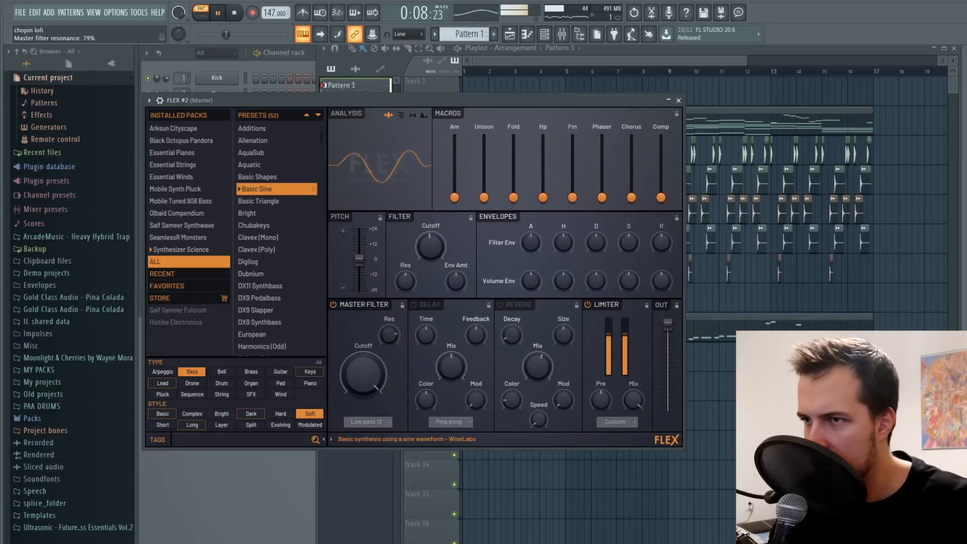
{"action": "left_click", "coordinate": [278, 201]}
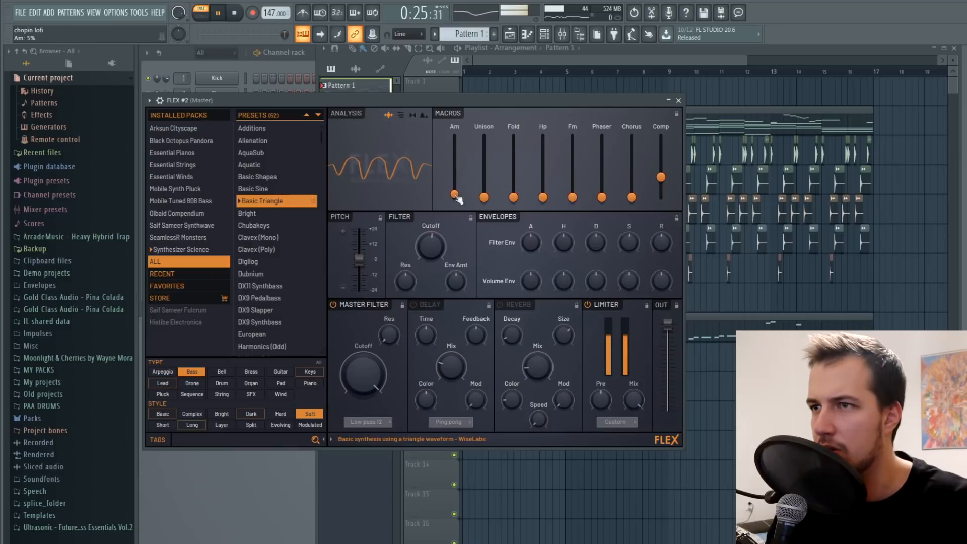
{"action": "left_click_drag", "start_coordinate": [430, 248], "coordinate": [430, 265]}
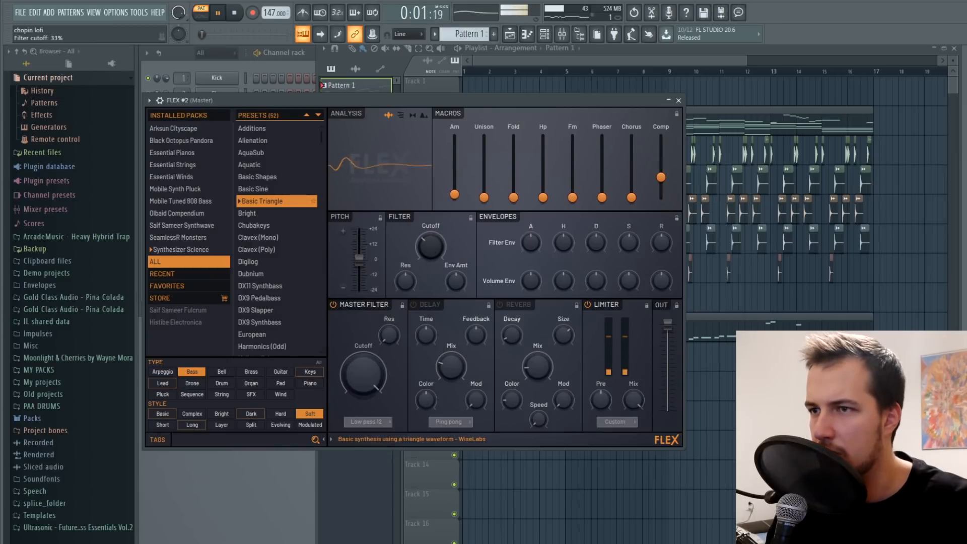
{"action": "left_click_drag", "start_coordinate": [362, 373], "coordinate": [363, 373]}
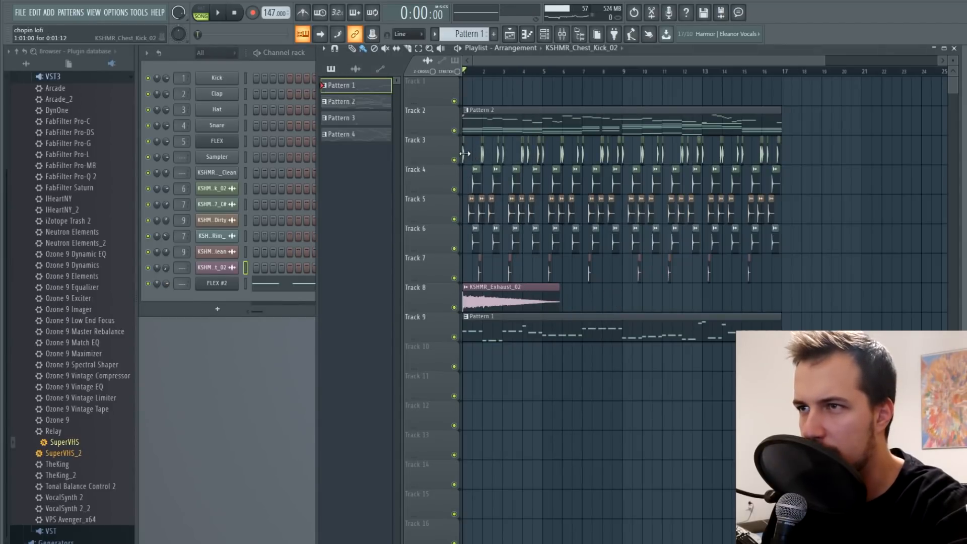
Check which mixer track the chest kick sample uses and route the FLEX #2 bass channel to mixer track 10.
{"action": "double_click", "coordinate": [465, 154]}
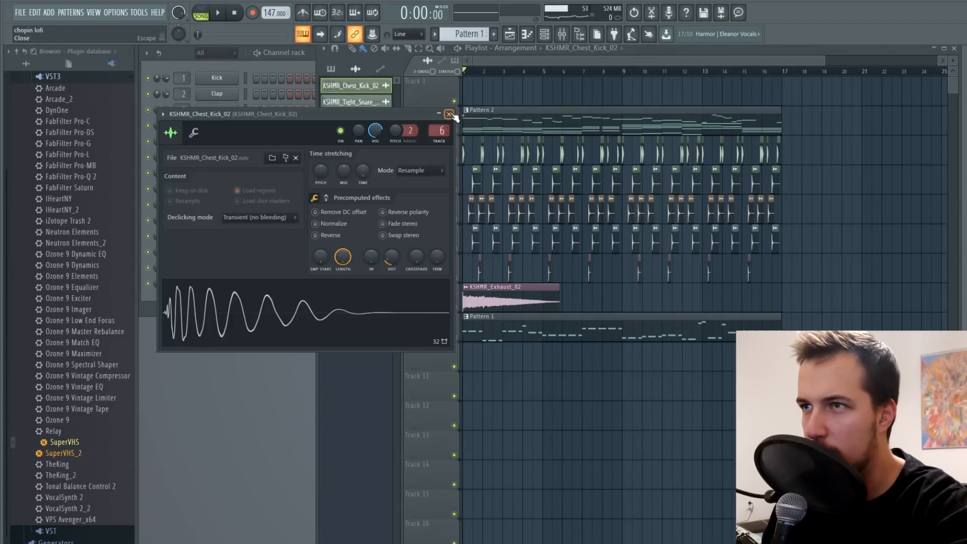
{"action": "left_click", "coordinate": [453, 114]}
{"action": "left_click", "coordinate": [506, 334]}
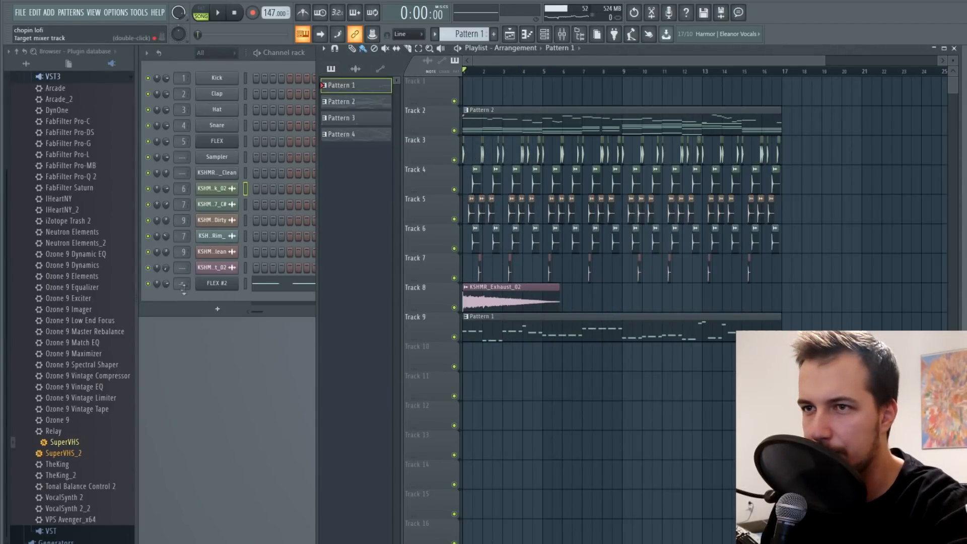
{"action": "left_click", "coordinate": [213, 286]}
{"action": "key", "text": "ctrl+l"}
{"action": "left_click", "coordinate": [680, 101]}
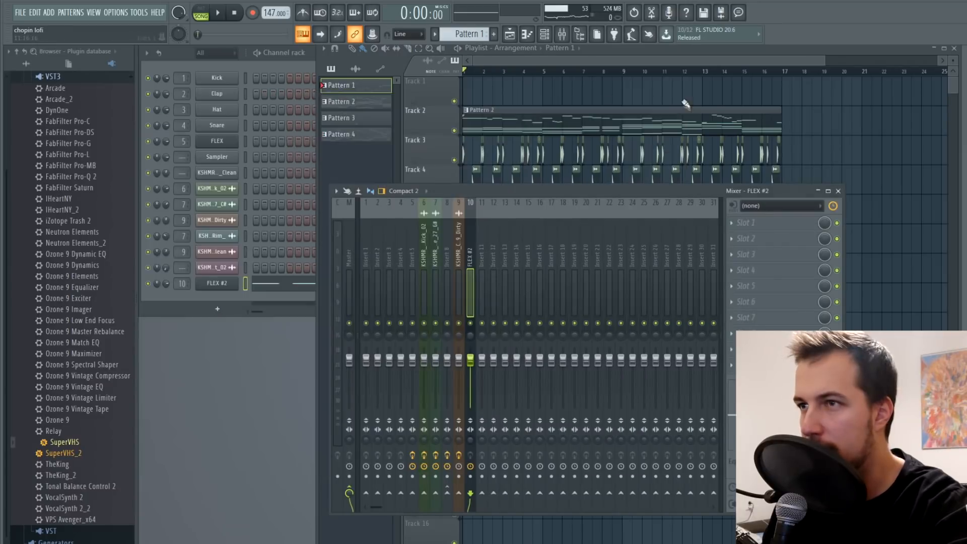
Insert a Fruity Limiter on the FLEX #2 mixer track and close its window.
{"action": "left_click", "coordinate": [745, 222]}
{"action": "mouse_move", "coordinate": [746, 237]}
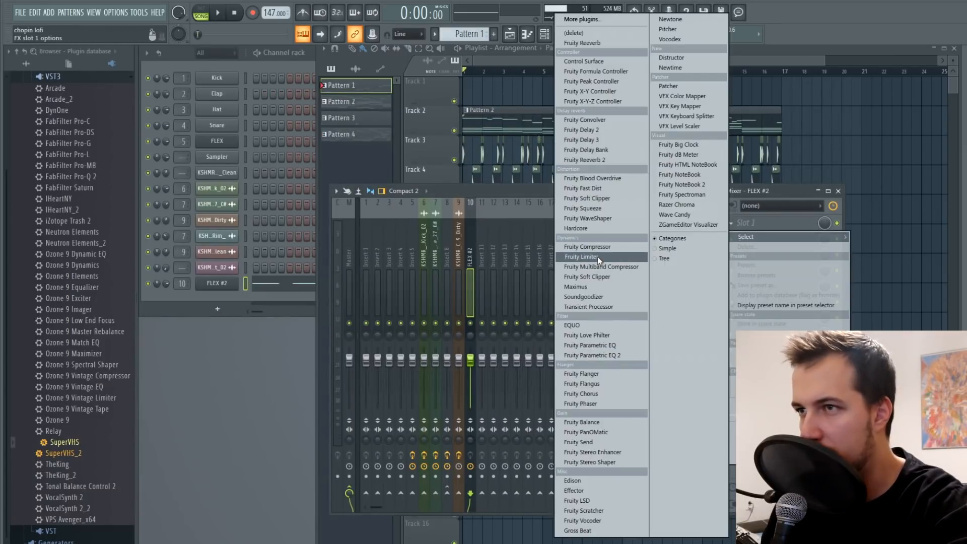
{"action": "left_click", "coordinate": [598, 256]}
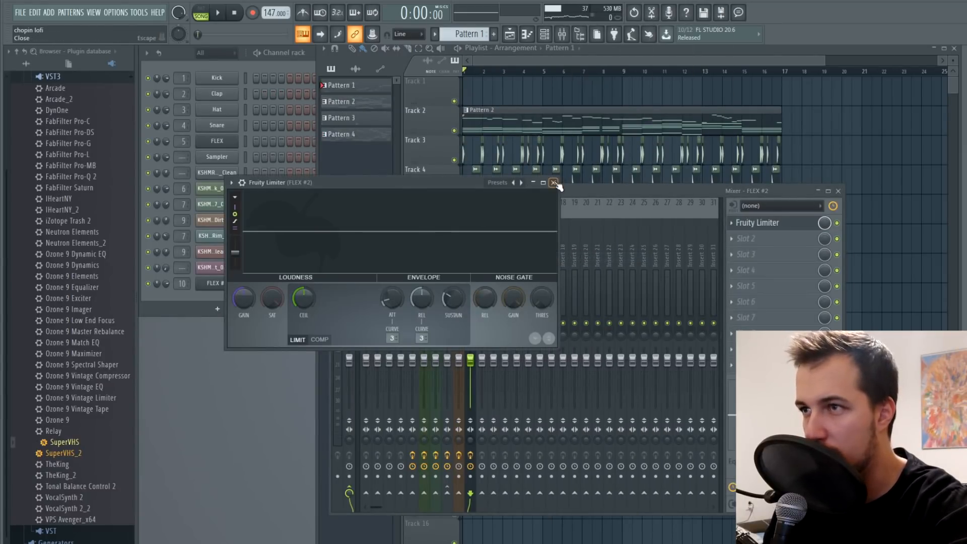
{"action": "left_click", "coordinate": [554, 183]}
Sidechain the KSHMR_Chest_Kick_02 mixer track to the FLEX #2 track.
{"action": "left_click", "coordinate": [427, 267]}
{"action": "right_click", "coordinate": [470, 493]}
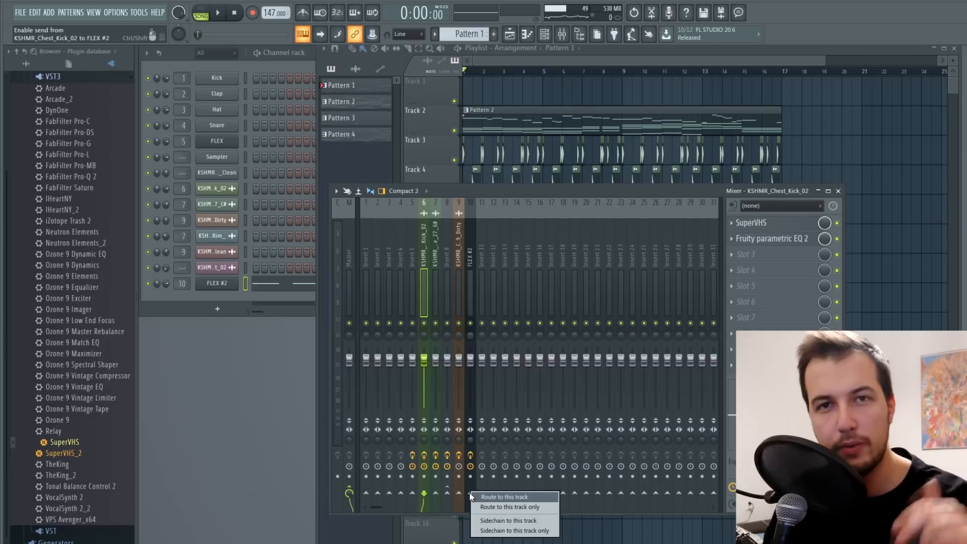
{"action": "left_click", "coordinate": [513, 520]}
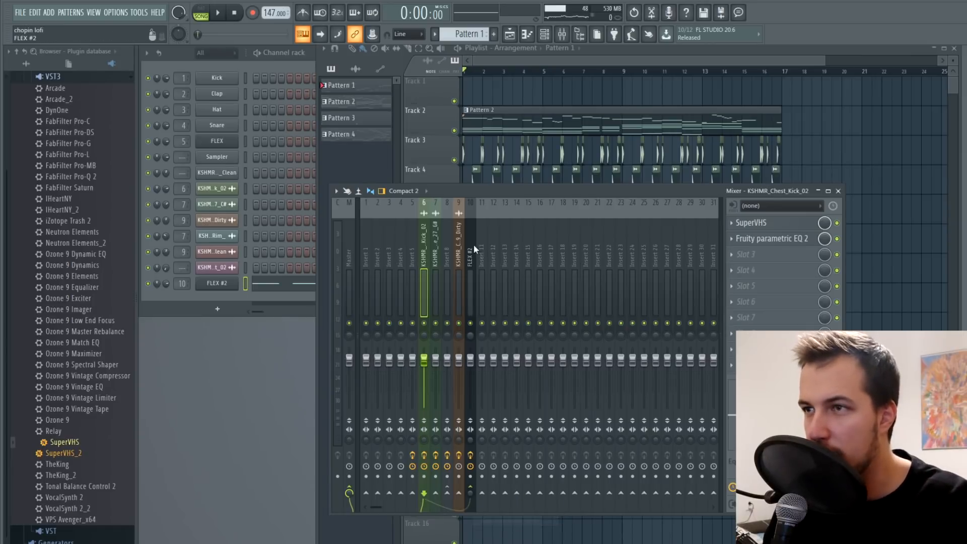
Put the FLEX #2 limiter in compressor mode with sidechain input 1, a threshold of about -18 dB and a raised ratio.
{"action": "left_click", "coordinate": [470, 214]}
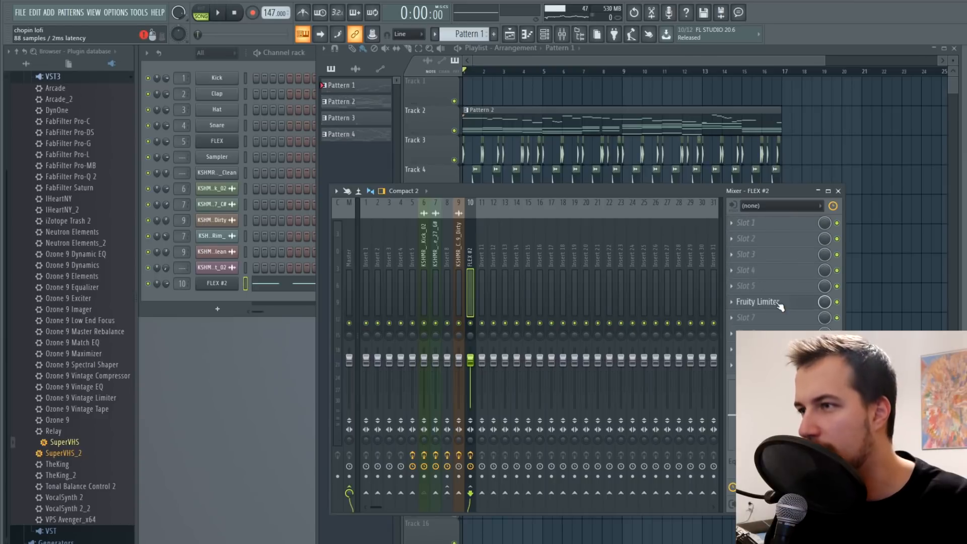
{"action": "left_click", "coordinate": [771, 366]}
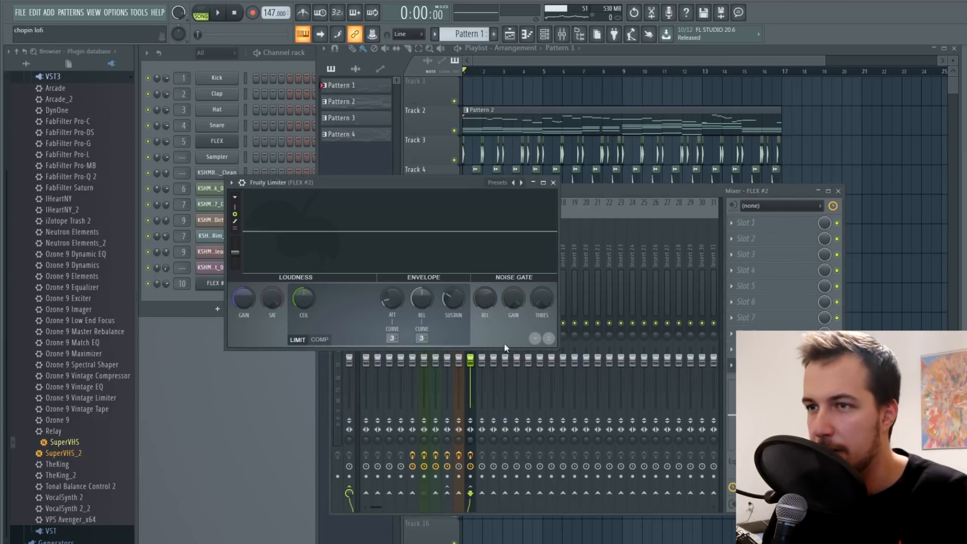
{"action": "left_click", "coordinate": [319, 340]}
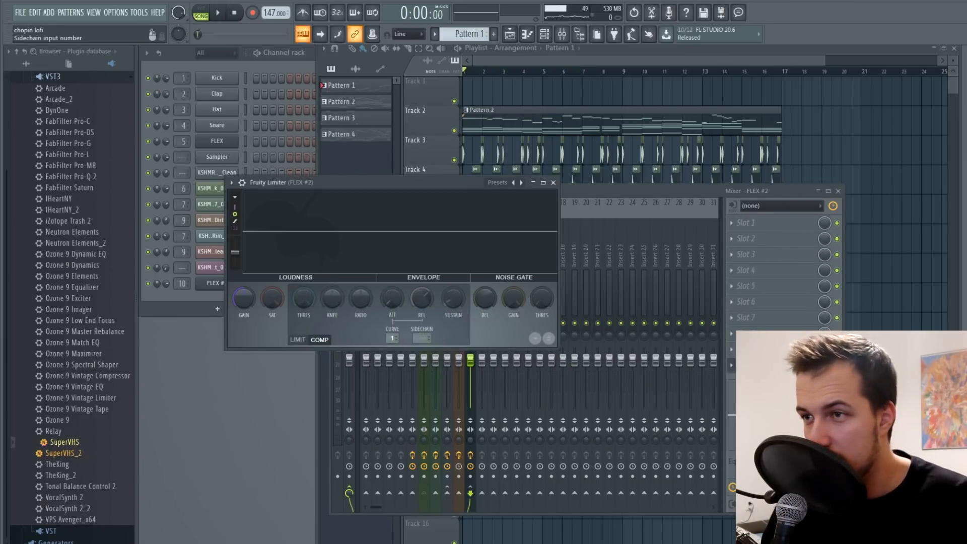
{"action": "left_click_drag", "start_coordinate": [302, 297], "coordinate": [302, 322]}
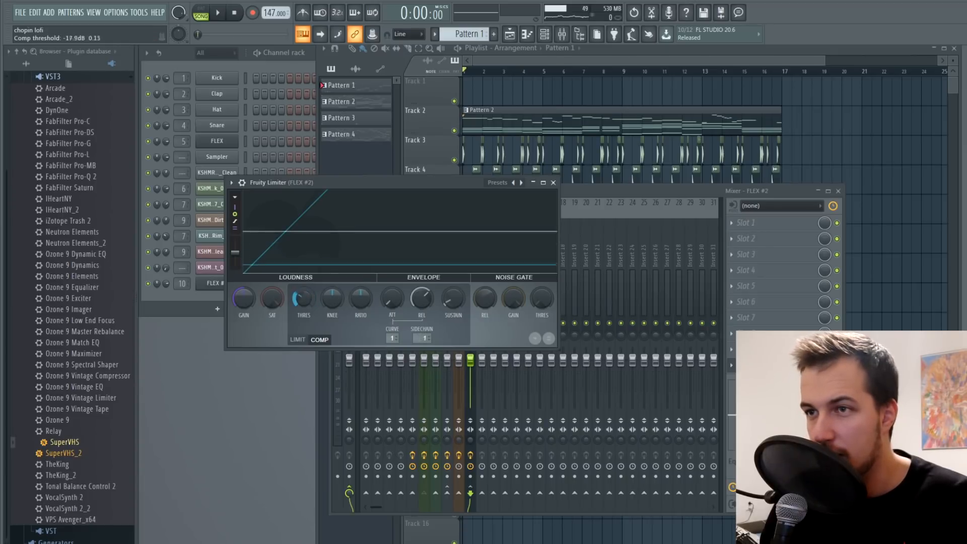
{"action": "left_click_drag", "start_coordinate": [361, 297], "coordinate": [360, 292]}
{"action": "left_click", "coordinate": [361, 114]}
Play the arrangement while lowering the bass limiter's threshold further and setting its ratio to 3.0:1, and close the limiter.
{"action": "key", "text": "space"}
{"action": "left_click", "coordinate": [297, 183]}
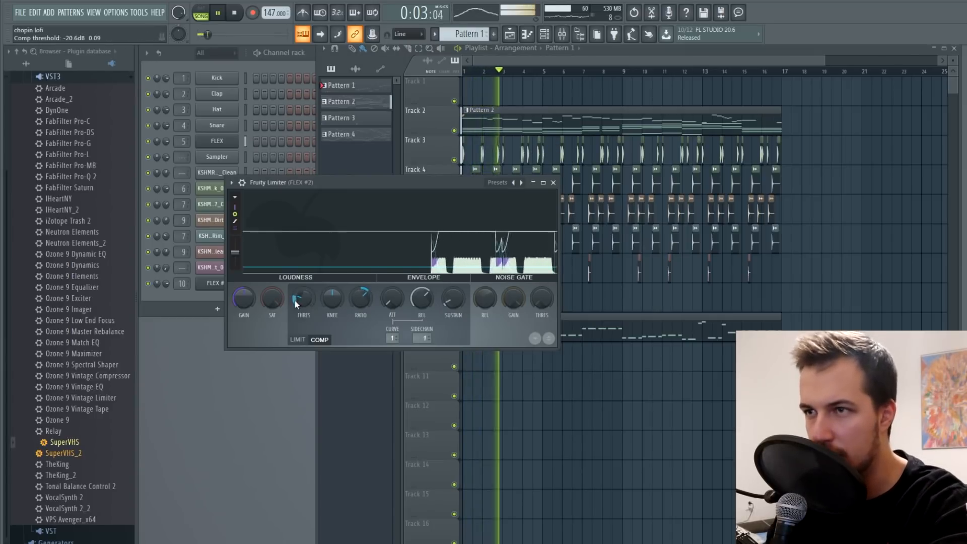
{"action": "left_click_drag", "start_coordinate": [301, 300], "coordinate": [301, 306]}
{"action": "left_click_drag", "start_coordinate": [361, 299], "coordinate": [361, 290]}
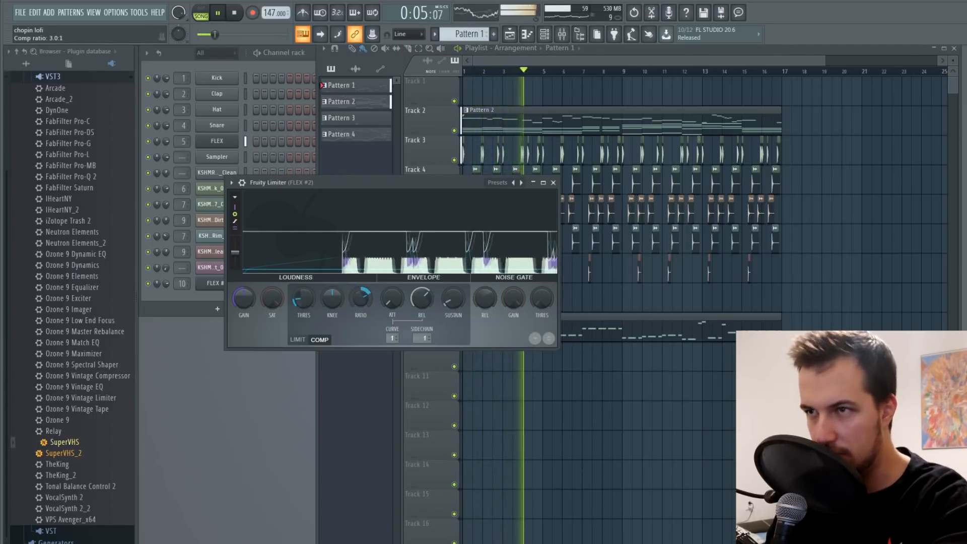
{"action": "left_click", "coordinate": [554, 182]}
Sidechain the chest kick's mixer track to the FLEX piano track on Insert 5.
{"action": "key", "text": "F9"}
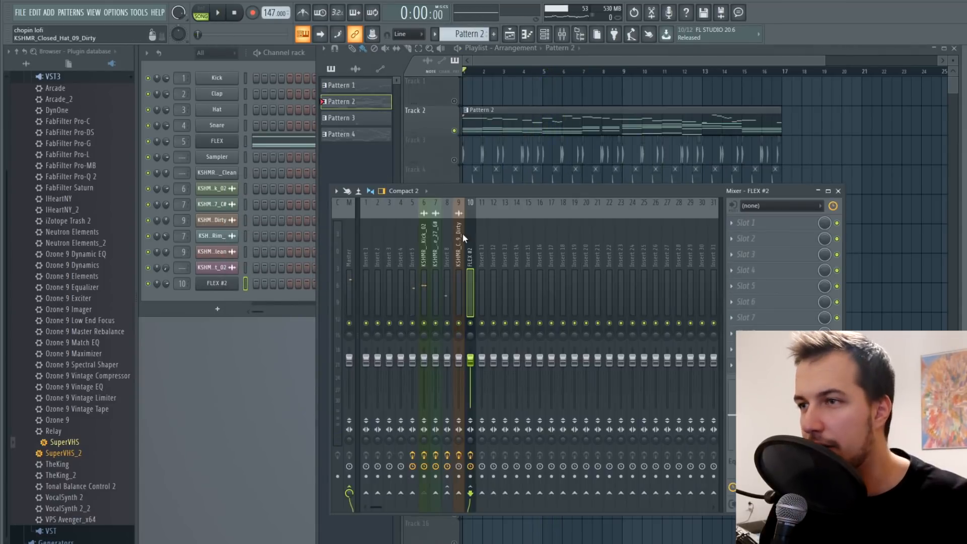
{"action": "left_click", "coordinate": [427, 225]}
{"action": "right_click", "coordinate": [412, 493]}
{"action": "left_click", "coordinate": [440, 520]}
Set Insert 5's Fruity Limiter to compressor mode with sidechain input 1, a lowered threshold and a 3.1:1 ratio, and close the mixer.
{"action": "left_click", "coordinate": [413, 229]}
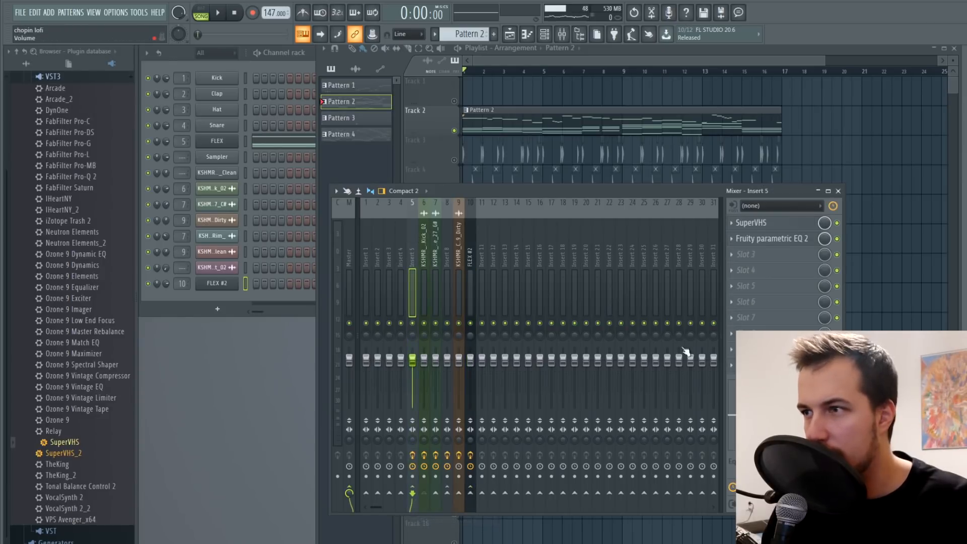
{"action": "left_click", "coordinate": [761, 365]}
{"action": "left_click", "coordinate": [306, 327]}
{"action": "left_click_drag", "start_coordinate": [408, 325], "coordinate": [408, 318]}
{"action": "left_click_drag", "start_coordinate": [290, 287], "coordinate": [290, 326]}
{"action": "left_click_drag", "start_coordinate": [349, 286], "coordinate": [349, 270]}
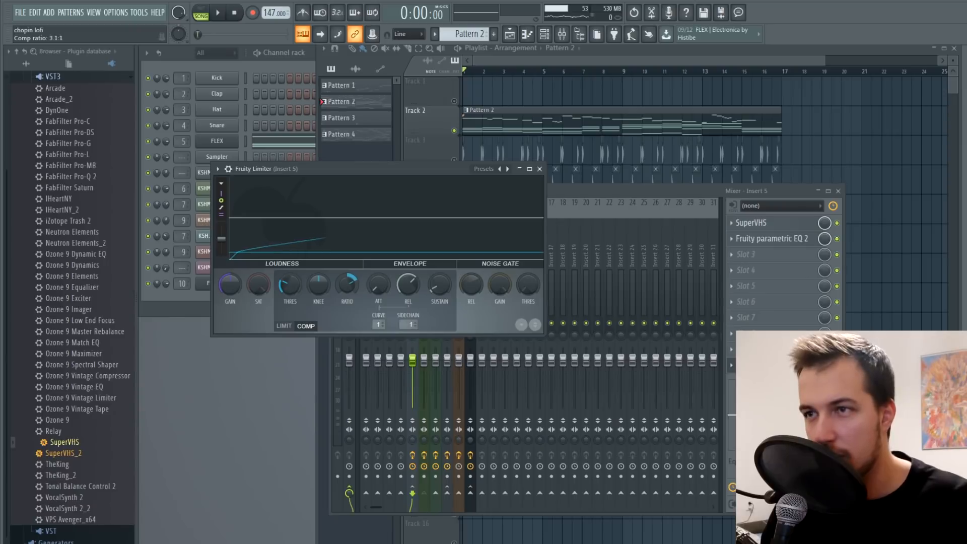
{"action": "left_click", "coordinate": [539, 169]}
{"action": "key", "text": "F9"}
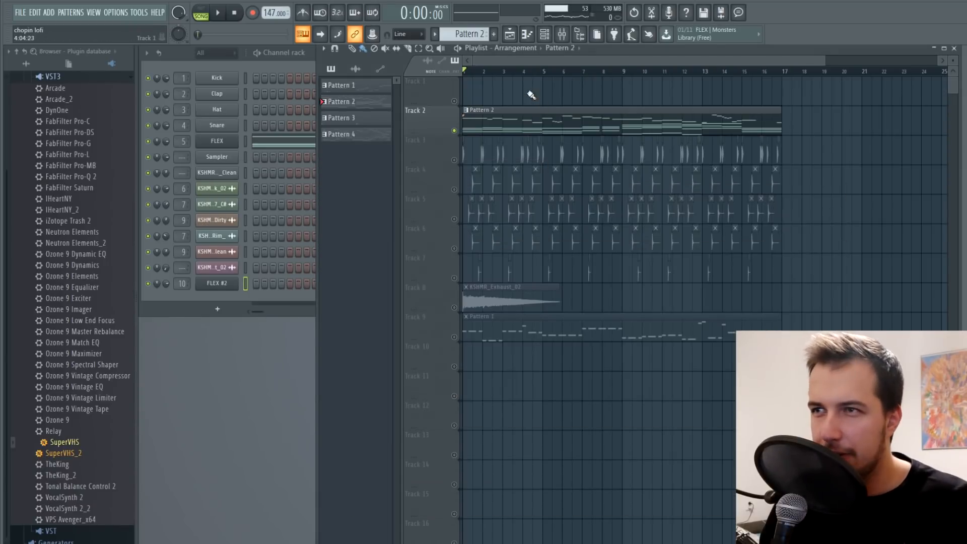
Turn all playlist tracks back on and play the full arrangement with the mixer open.
{"action": "right_click", "coordinate": [456, 160]}
{"action": "right_click", "coordinate": [456, 161]}
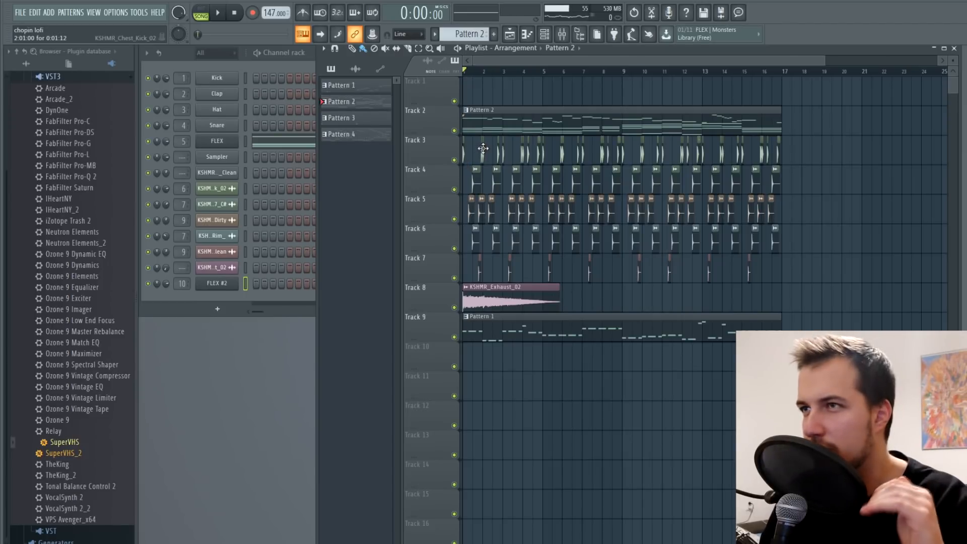
{"action": "key", "text": "space"}
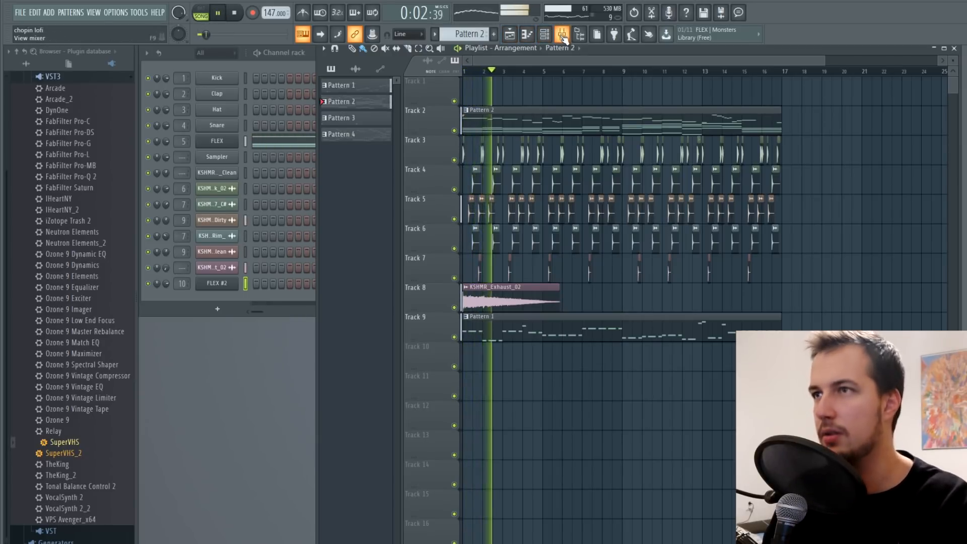
{"action": "left_click", "coordinate": [562, 36]}
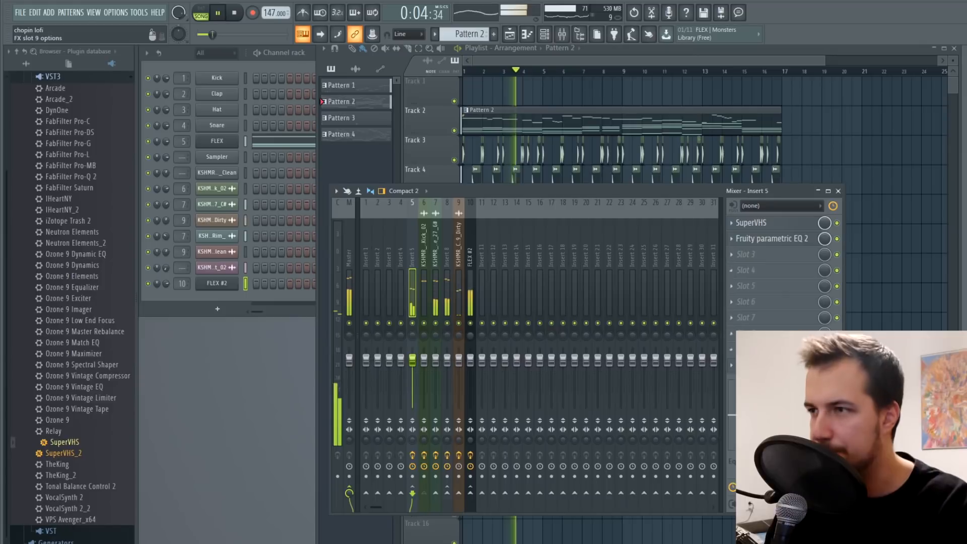